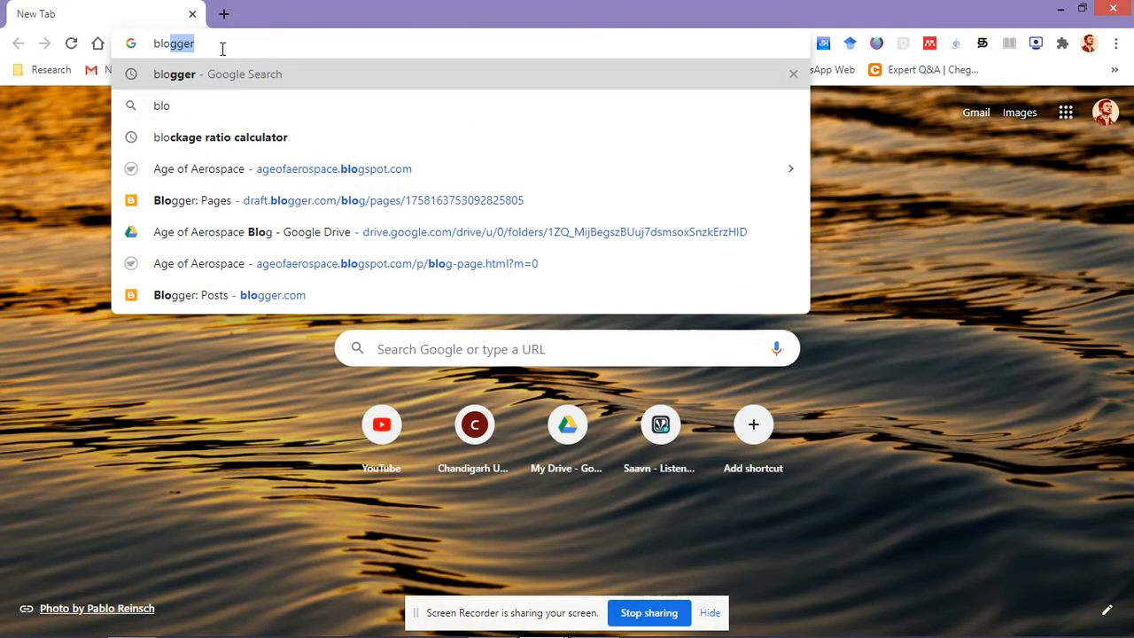
Open Blogger and create a new post in the Age of Aerospace blog
key("Return")
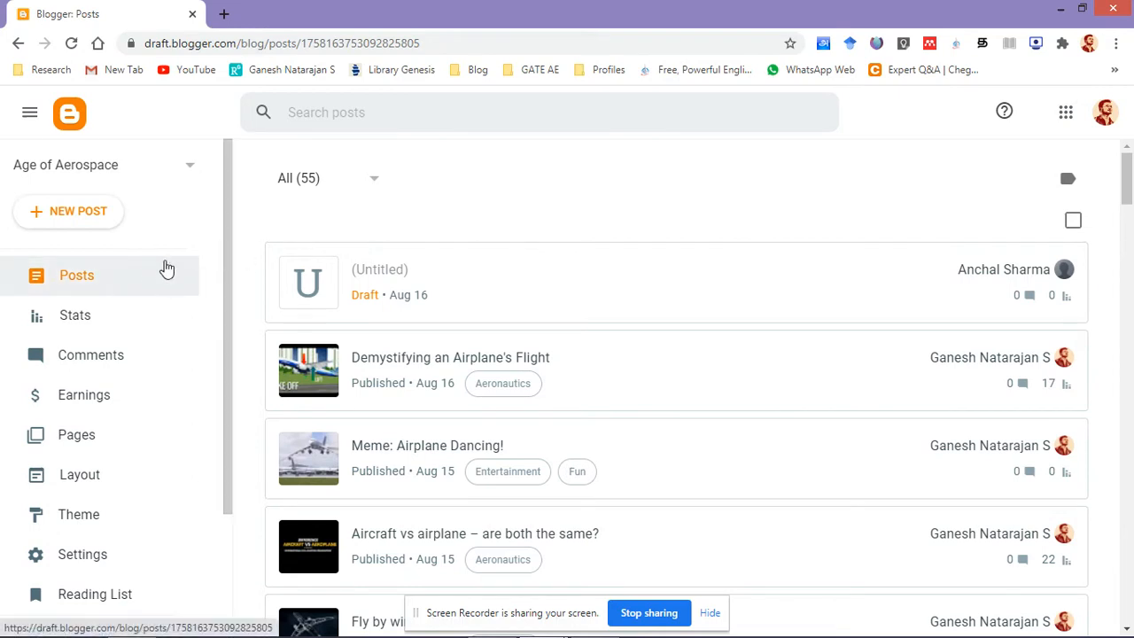
left_click(87, 282)
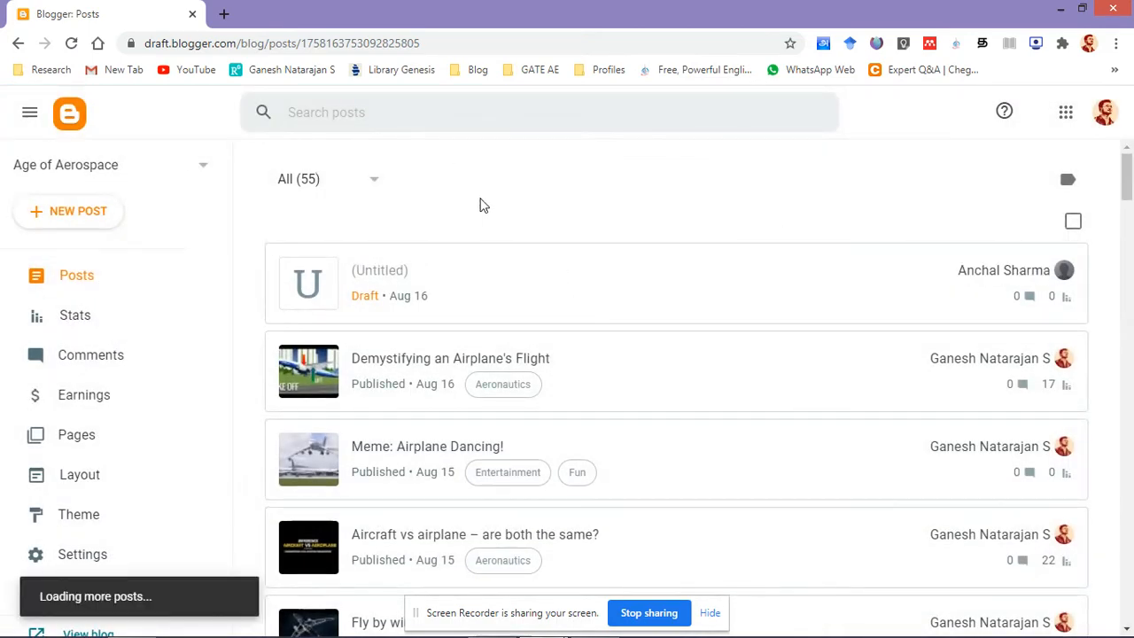
left_click(86, 222)
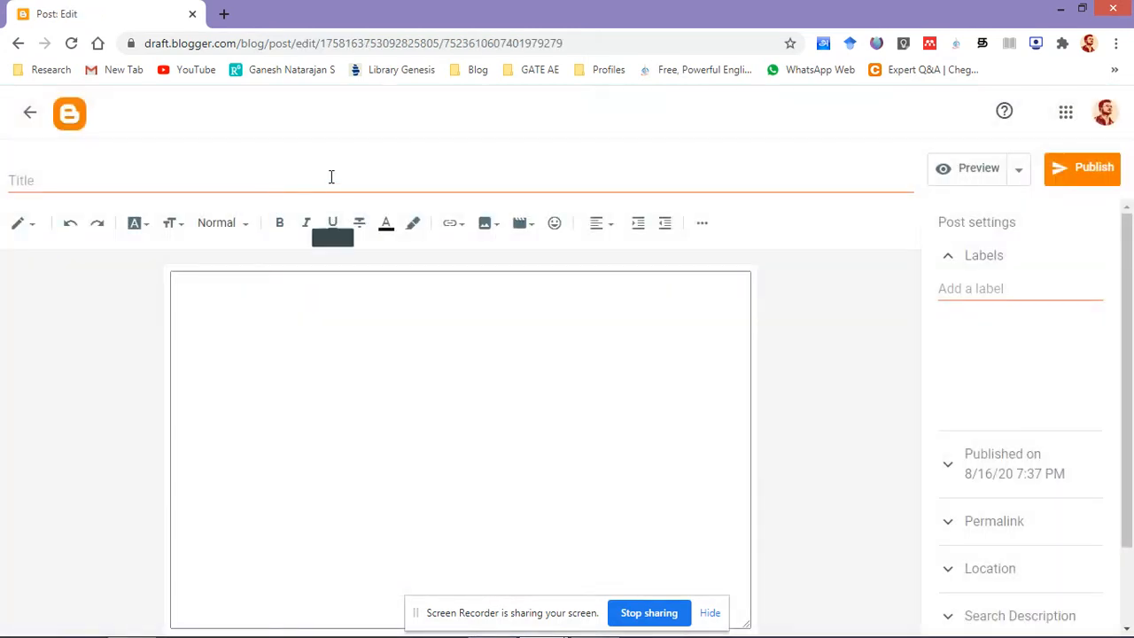
Copy the heading "Stall warning system" from the PDF in Foxit Reader and paste it as the Blogger post's title
left_click(329, 177)
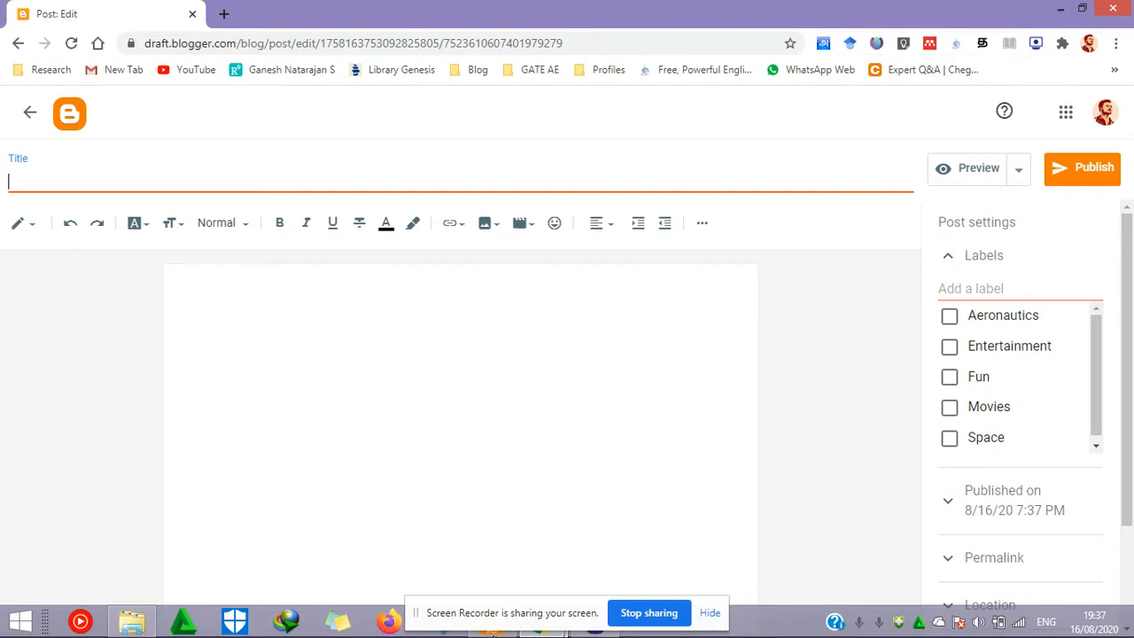
left_click(495, 631)
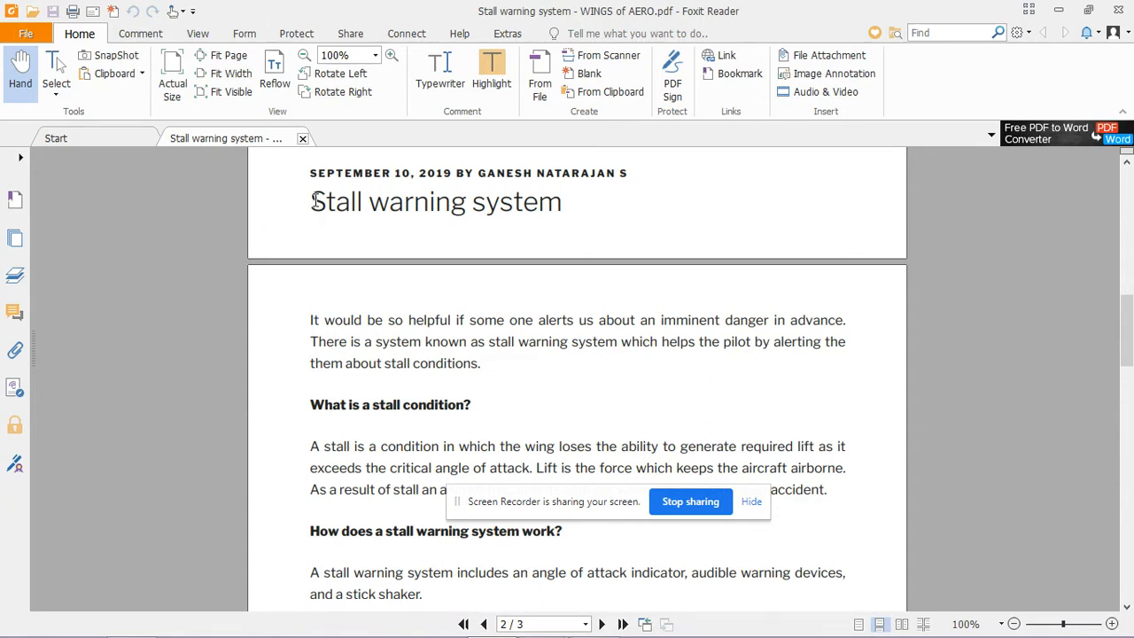
left_click_drag(310, 201, 562, 202)
right_click(537, 200)
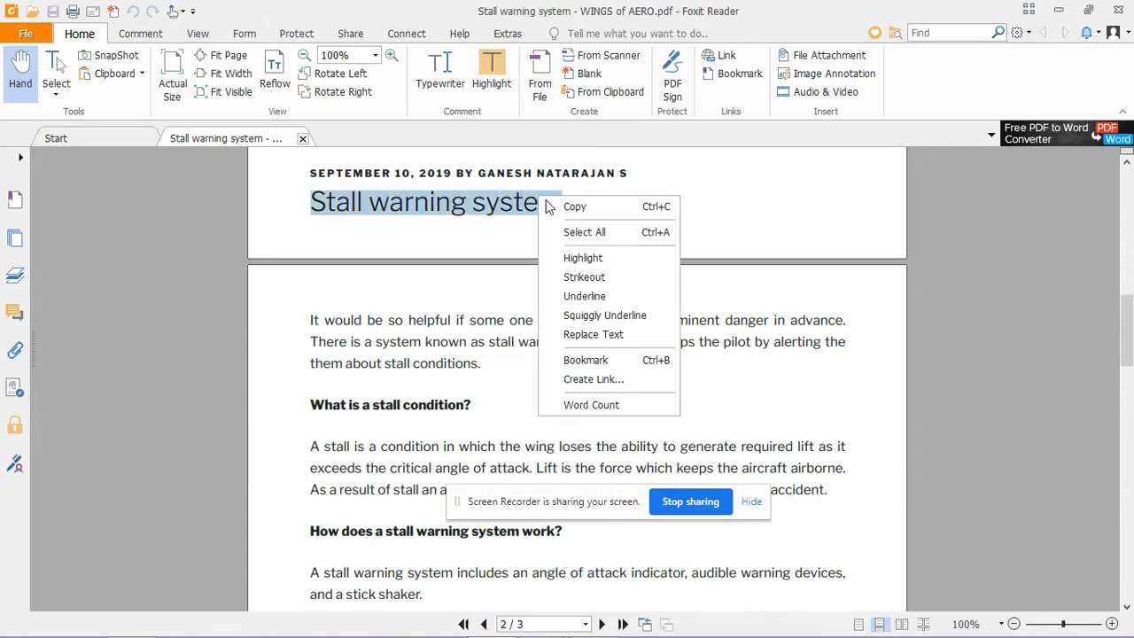
left_click(554, 205)
mouse_move(540, 622)
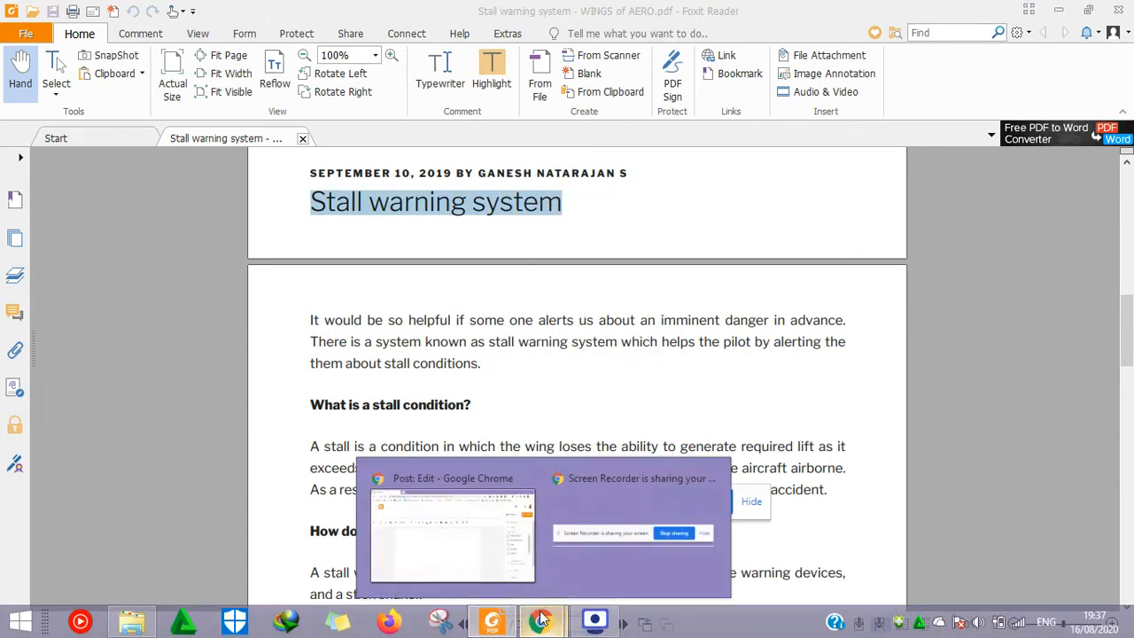
left_click(481, 553)
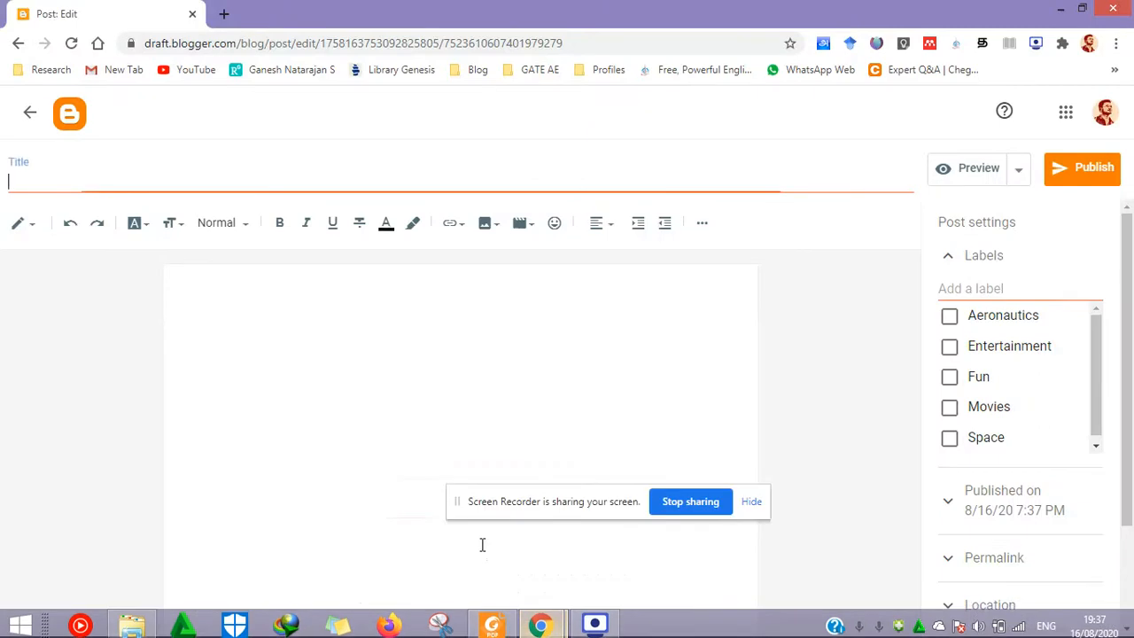
right_click(181, 184)
left_click(288, 301)
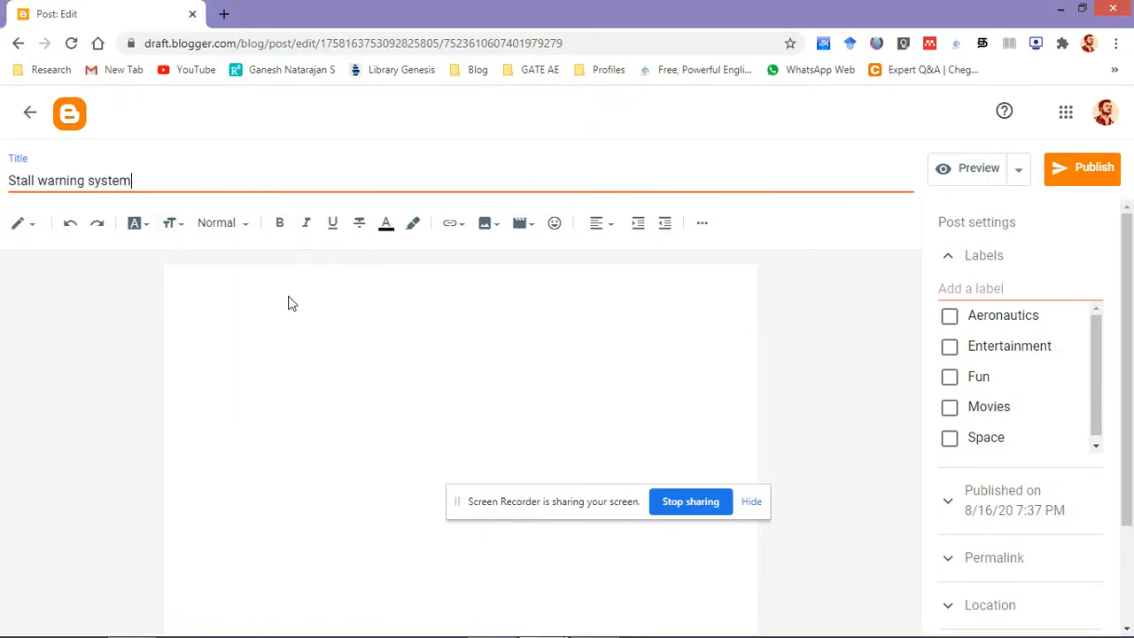
Copy the article text from "It would be so helpful" to the closing safety sentence in the PDF and paste it into the post body
left_click(315, 297)
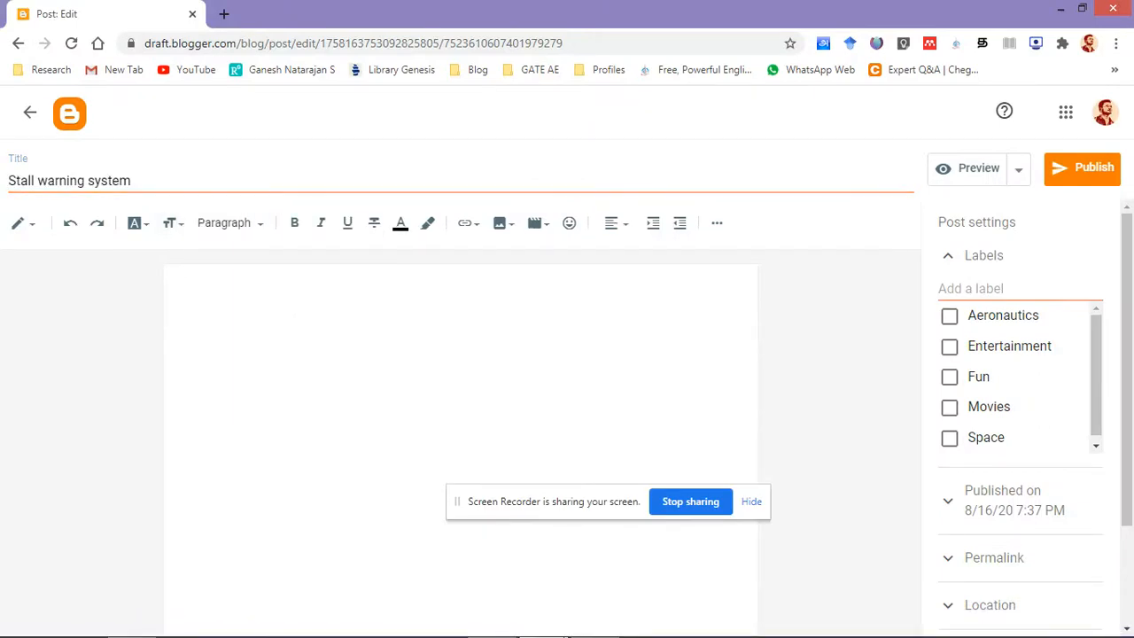
left_click(497, 624)
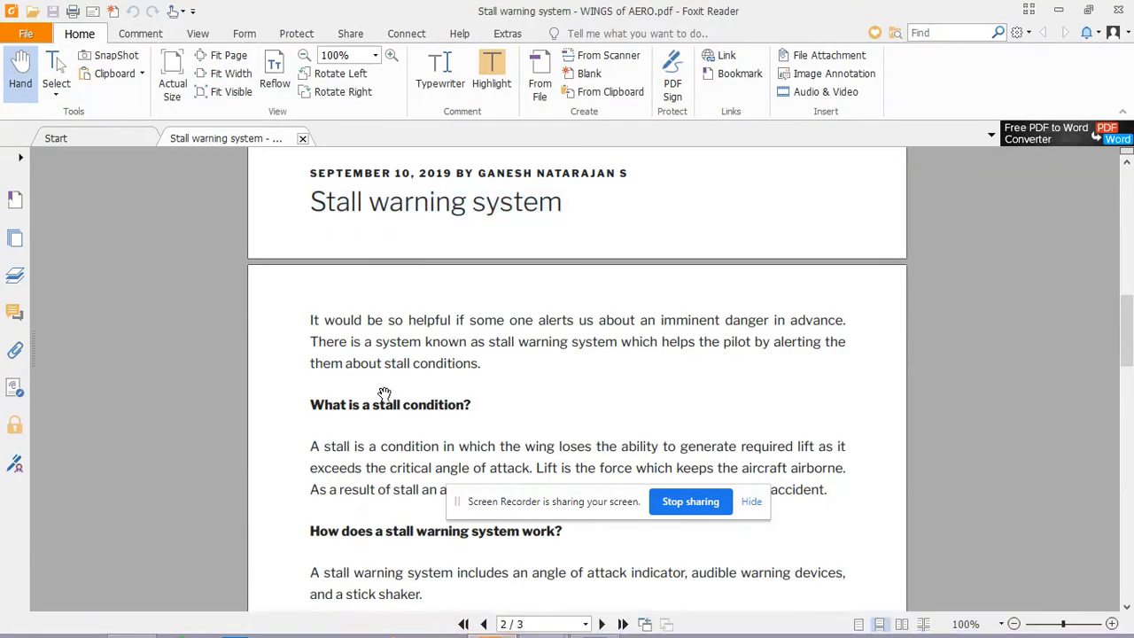
left_click_drag(311, 321, 599, 547)
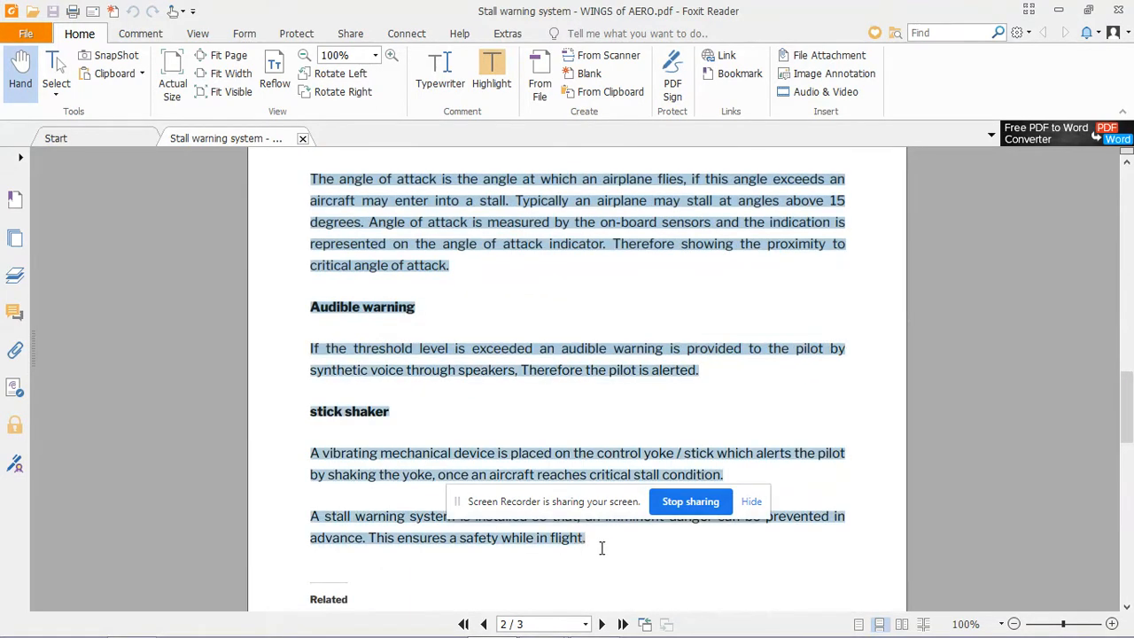
scroll(404, 476, "down", 3)
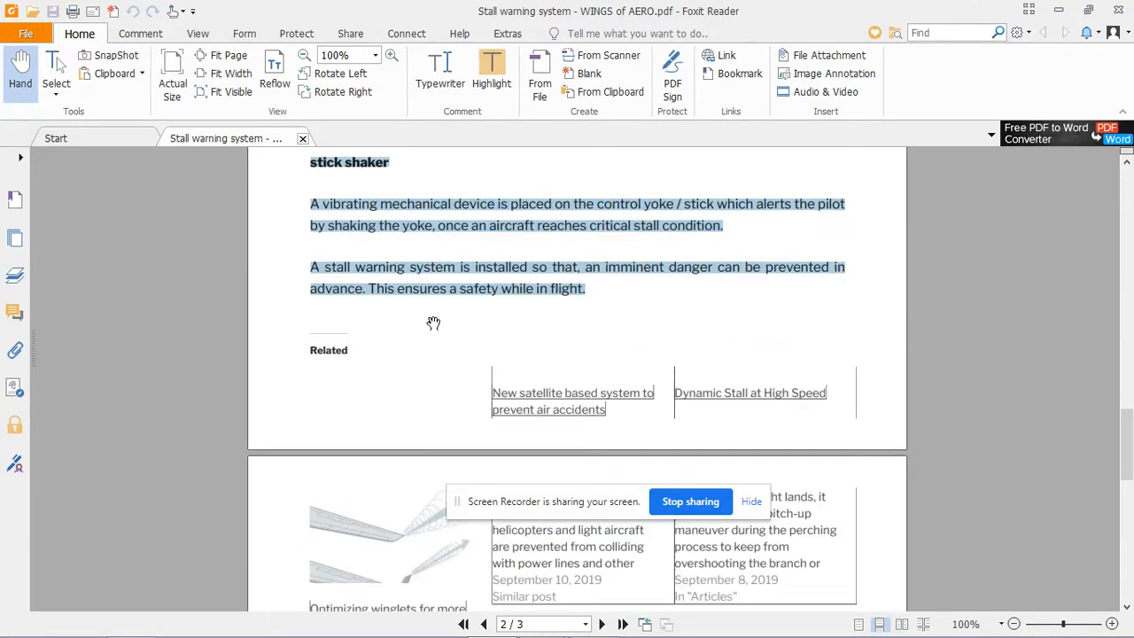
right_click(452, 297)
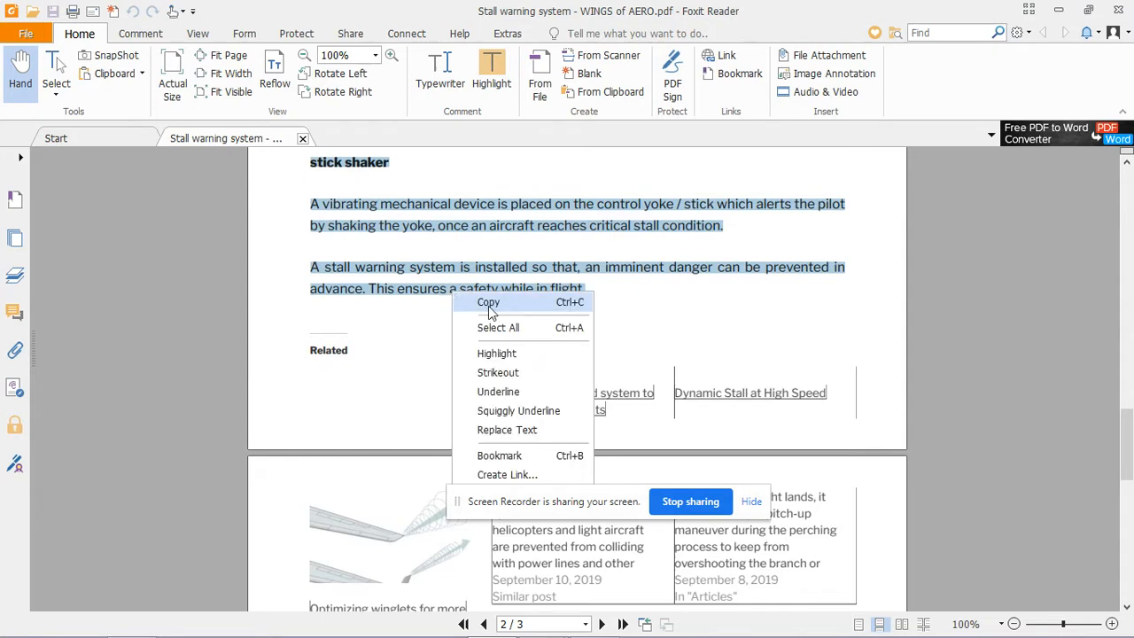
left_click(483, 302)
mouse_move(541, 620)
left_click(463, 529)
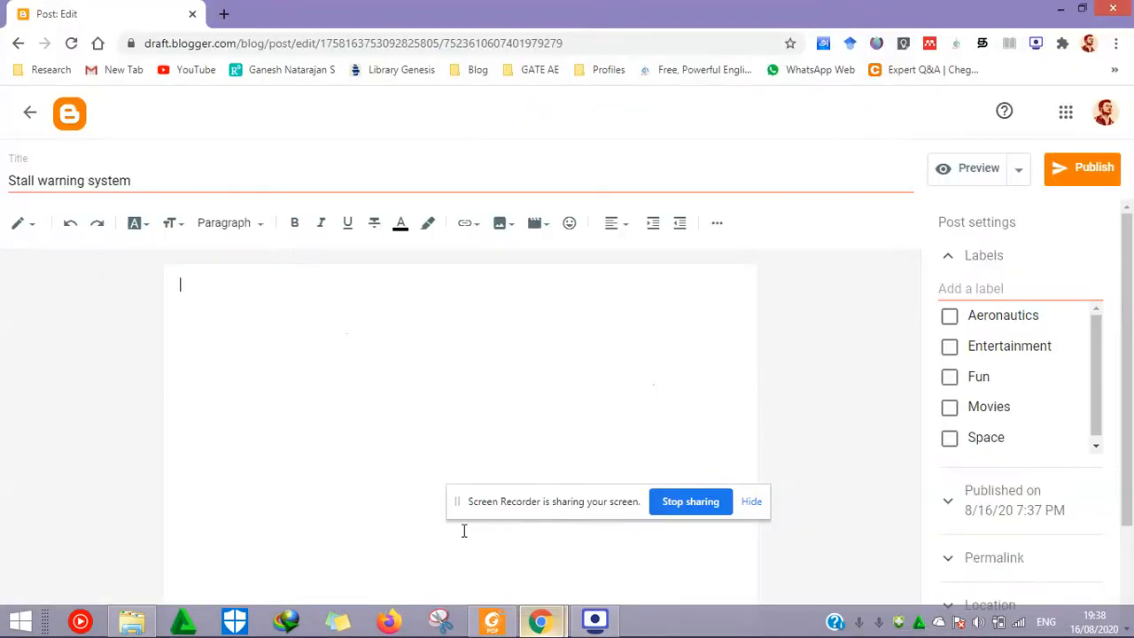
right_click(229, 284)
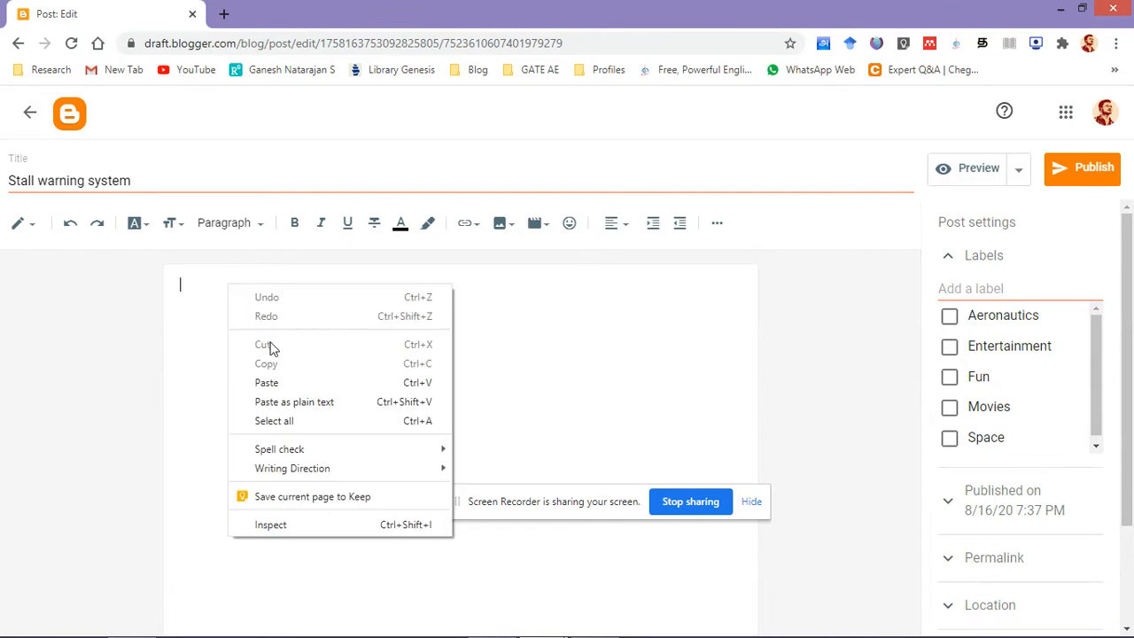
left_click(291, 385)
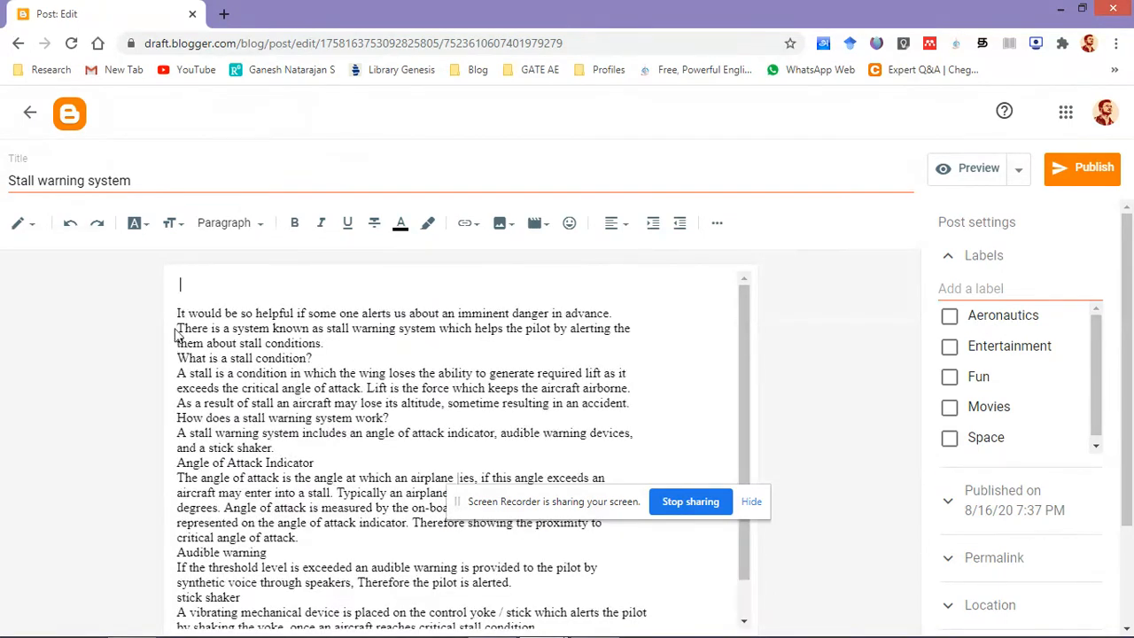
Clear the formatting of the entire post text and remove the blank line above the first paragraph
left_click(179, 317)
key("BackSpace")
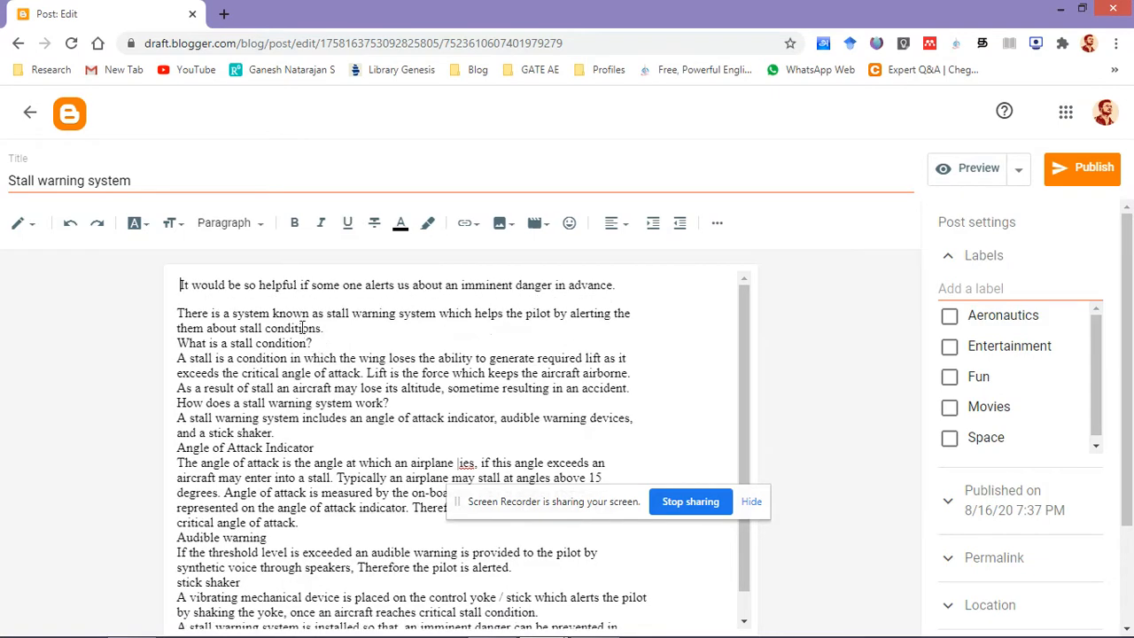
left_click(618, 366)
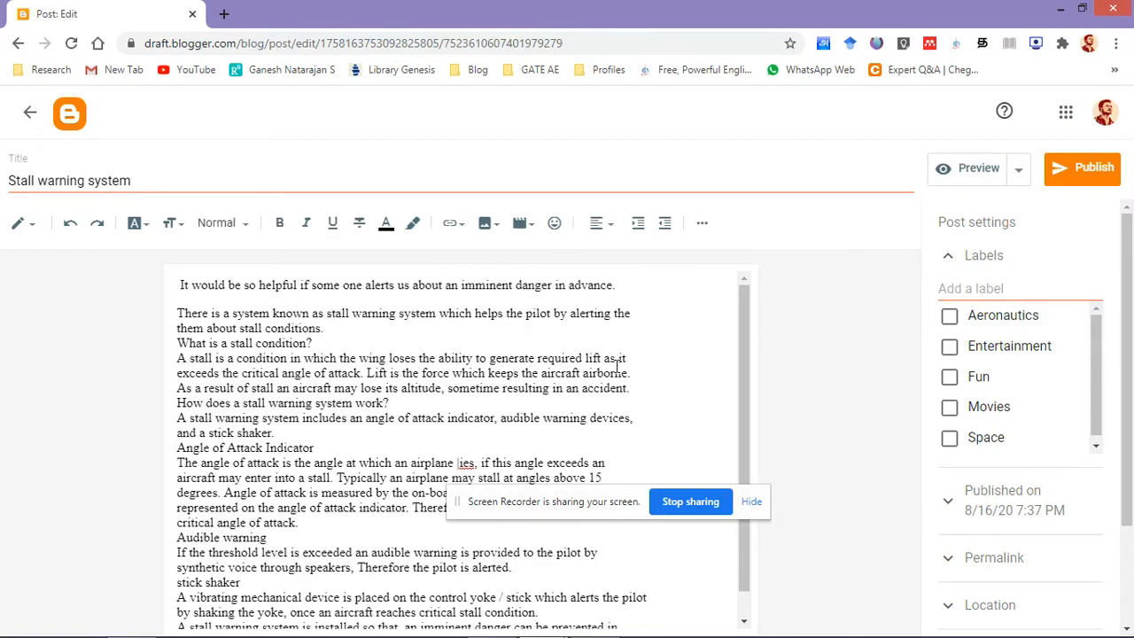
key("ctrl+a")
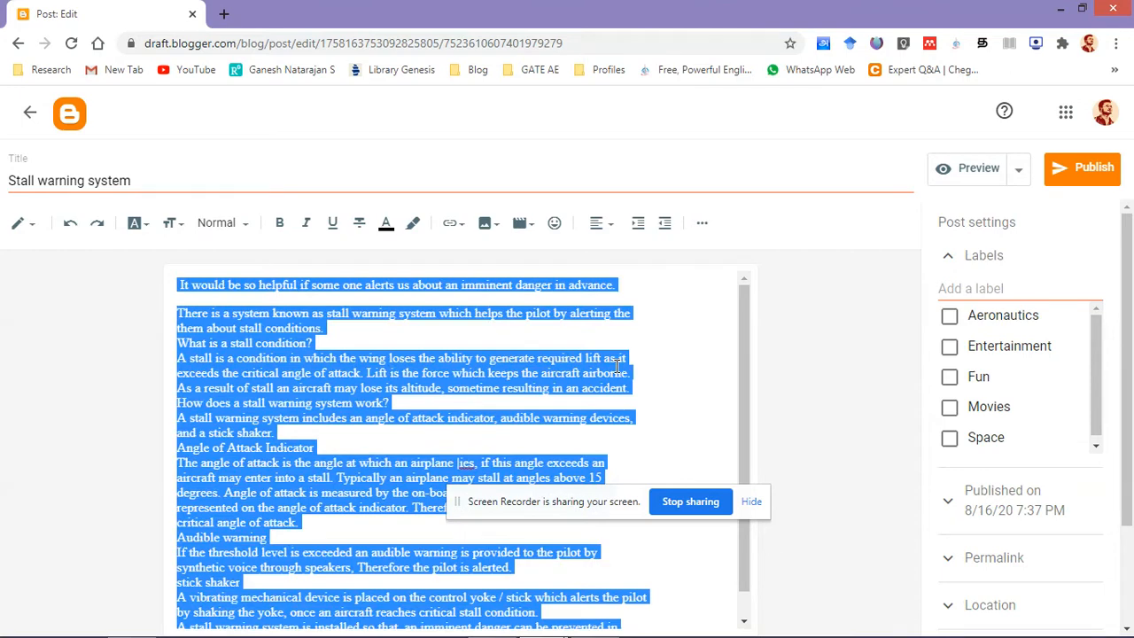
left_click(703, 224)
left_click(892, 262)
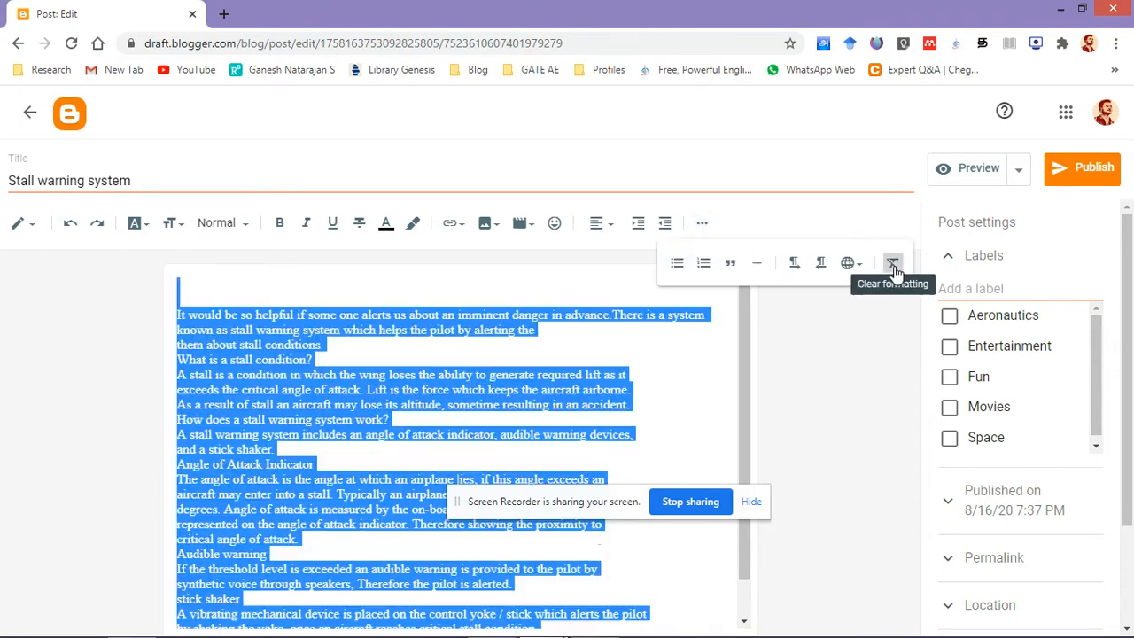
left_click(409, 363)
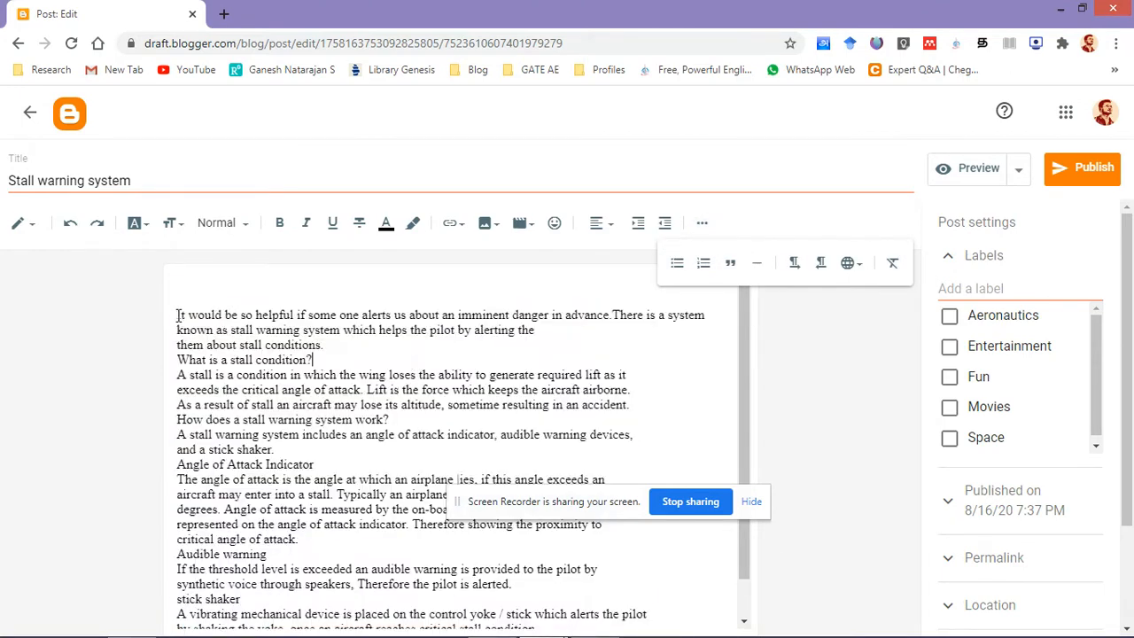
scroll(264, 348, "down", 1)
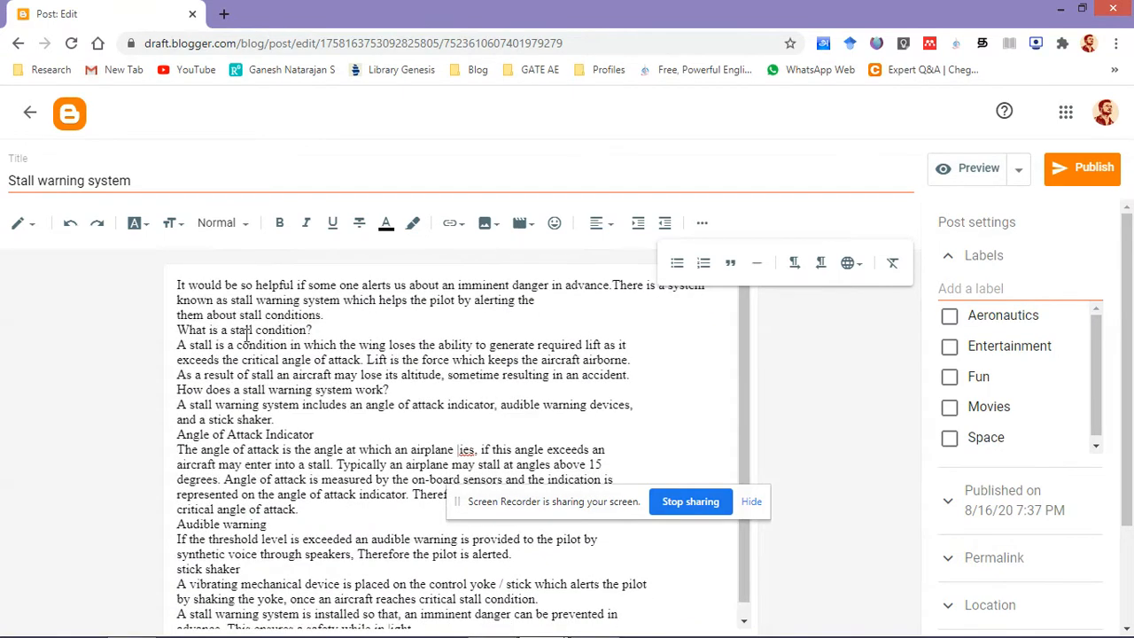
left_click(702, 222)
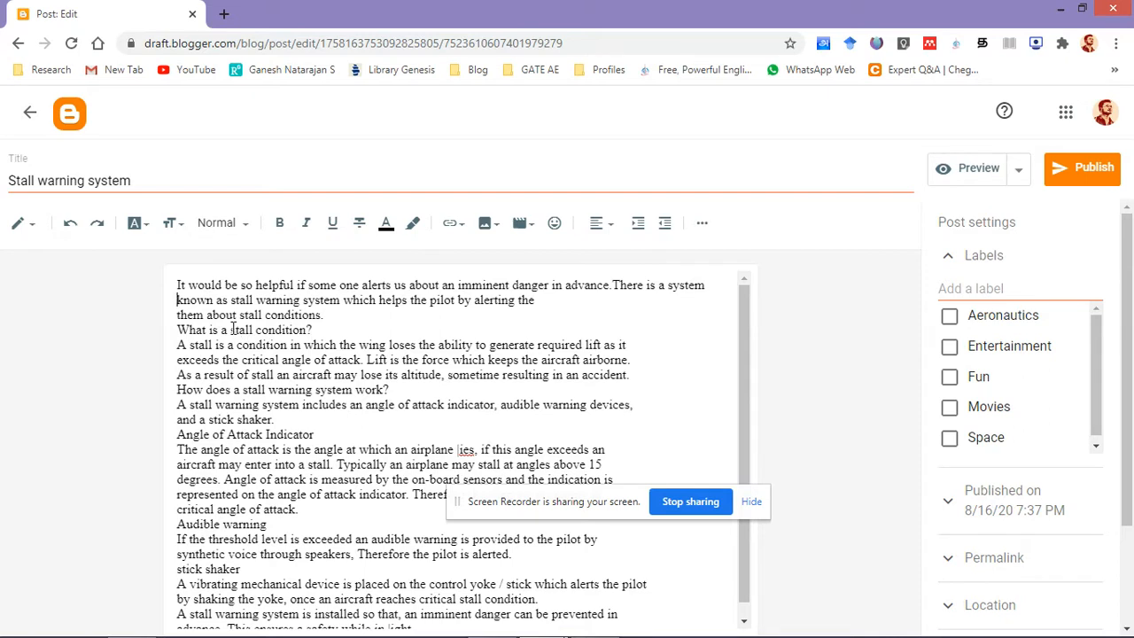
Join the broken lines of the introductory paragraph and put a blank line before and after the heading "What is a stall condition?"
key("BackSpace")
key("BackSpace")
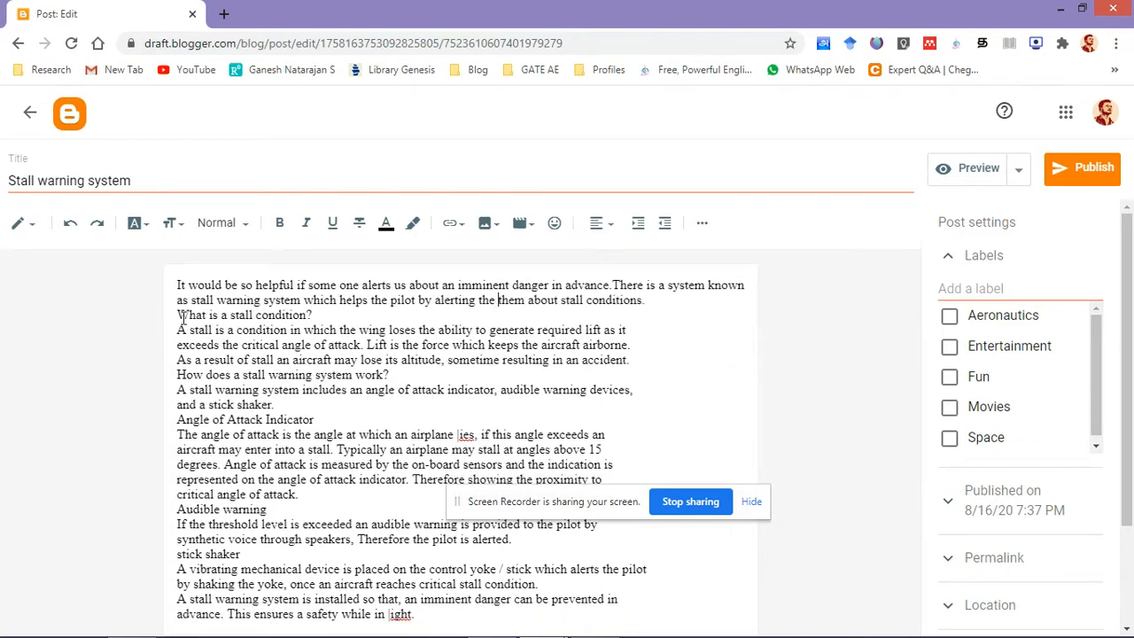
left_click(179, 315)
key("Return")
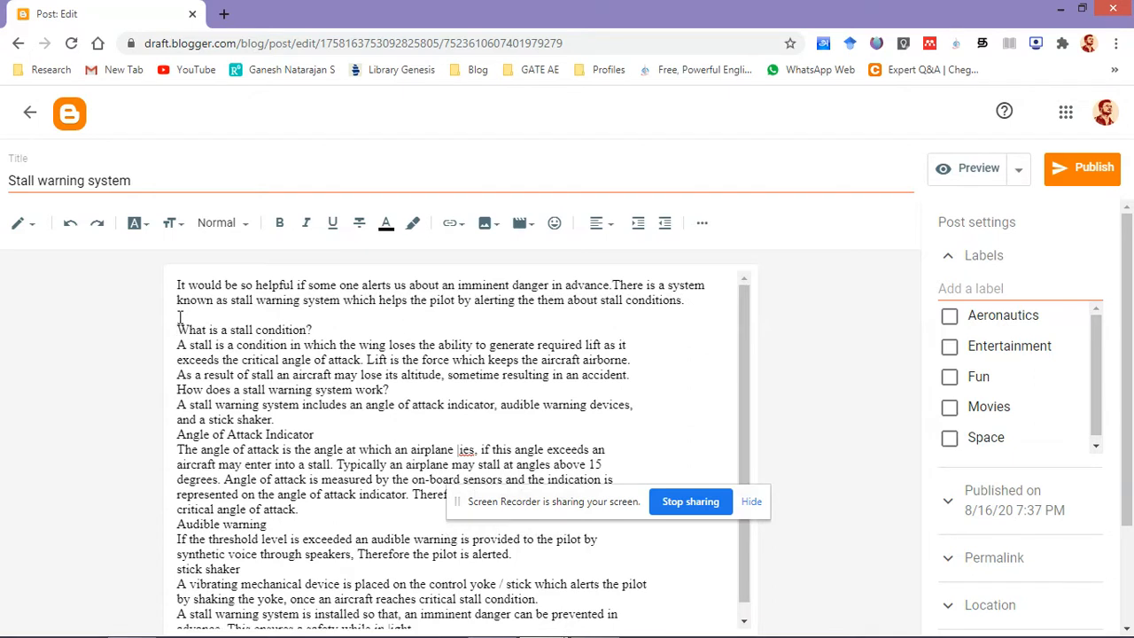
key("Return")
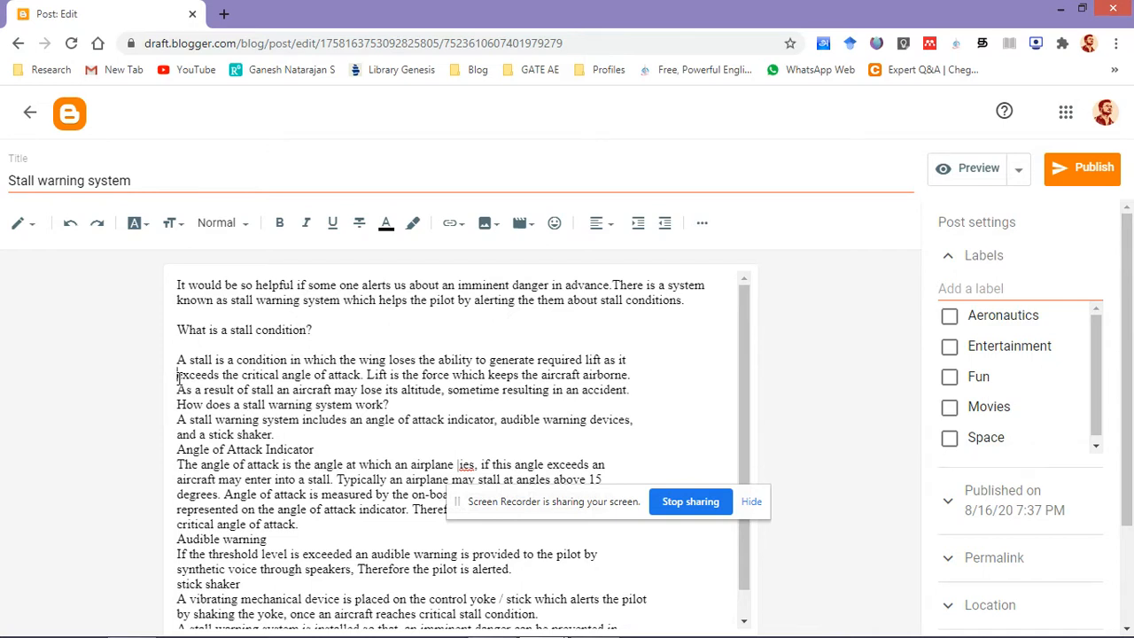
Join the broken lines under "What is a stall condition?" into one continuous paragraph
key("BackSpace")
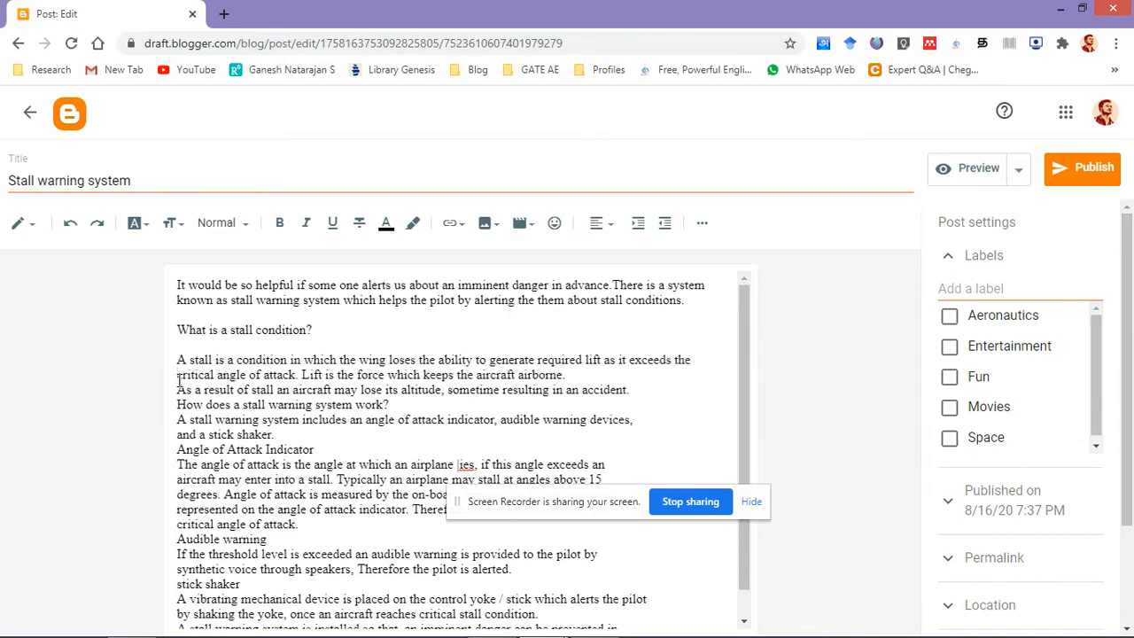
left_click(179, 375)
left_click(179, 389)
key("BackSpace")
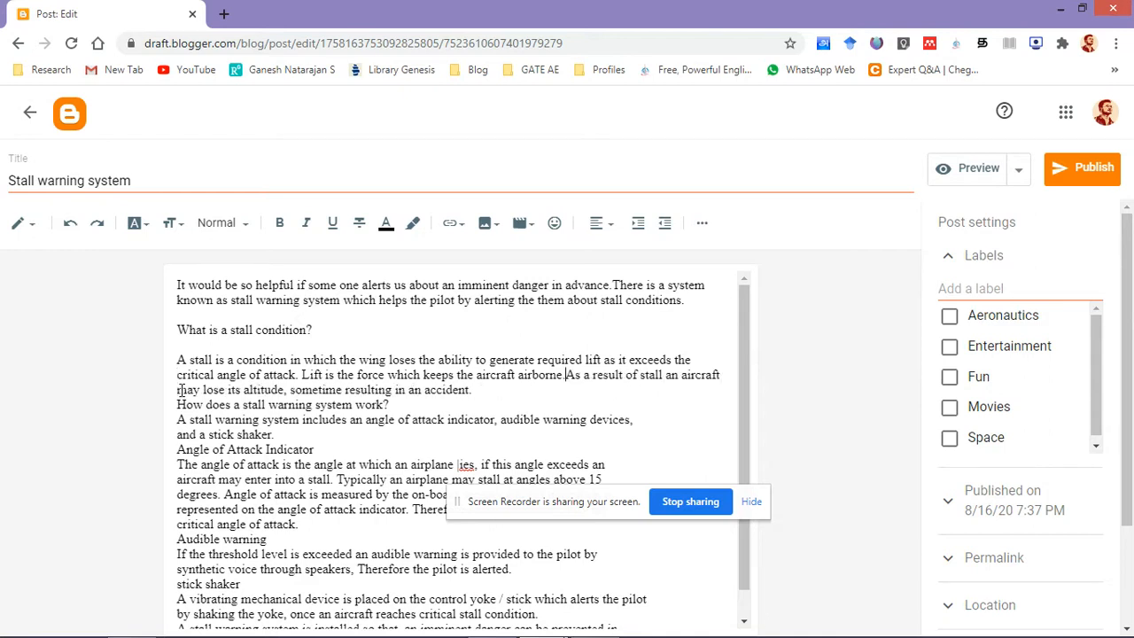
Put a blank line before and after the heading "How does a stall warning system work?" and join the broken lines of its paragraph
left_click(177, 406)
key("Return")
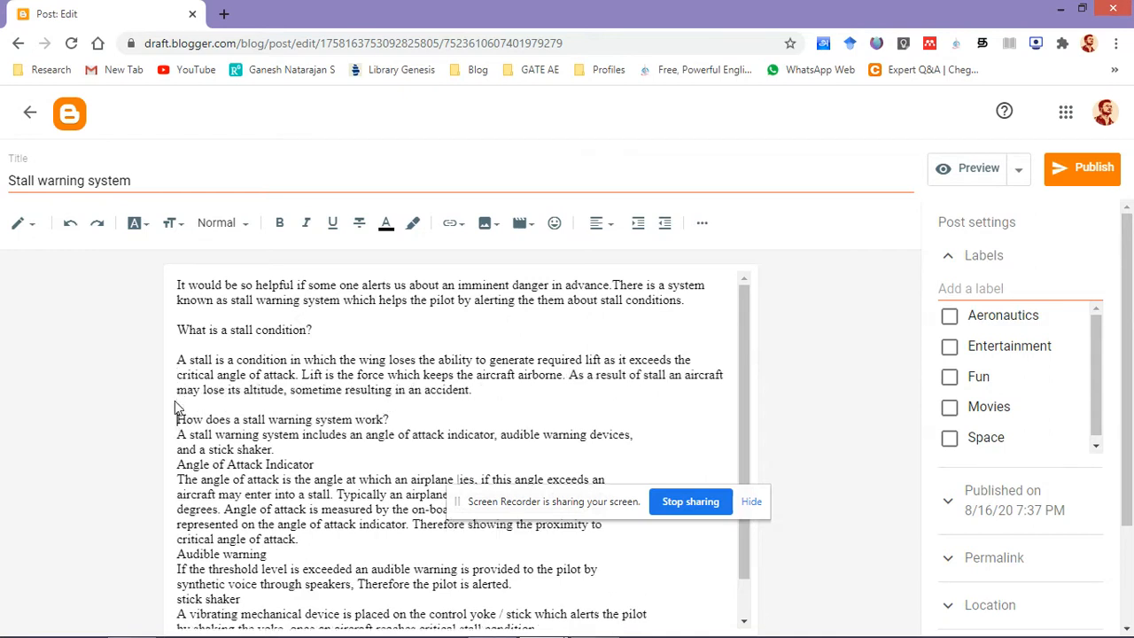
left_click(178, 434)
key("Return")
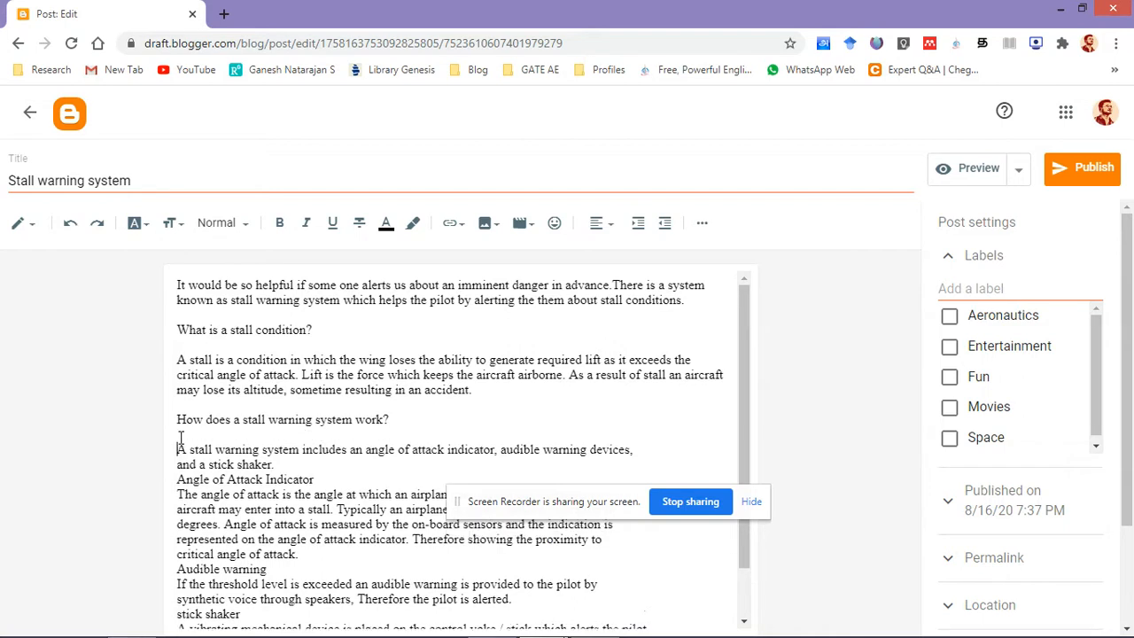
left_click(178, 464)
key("BackSpace")
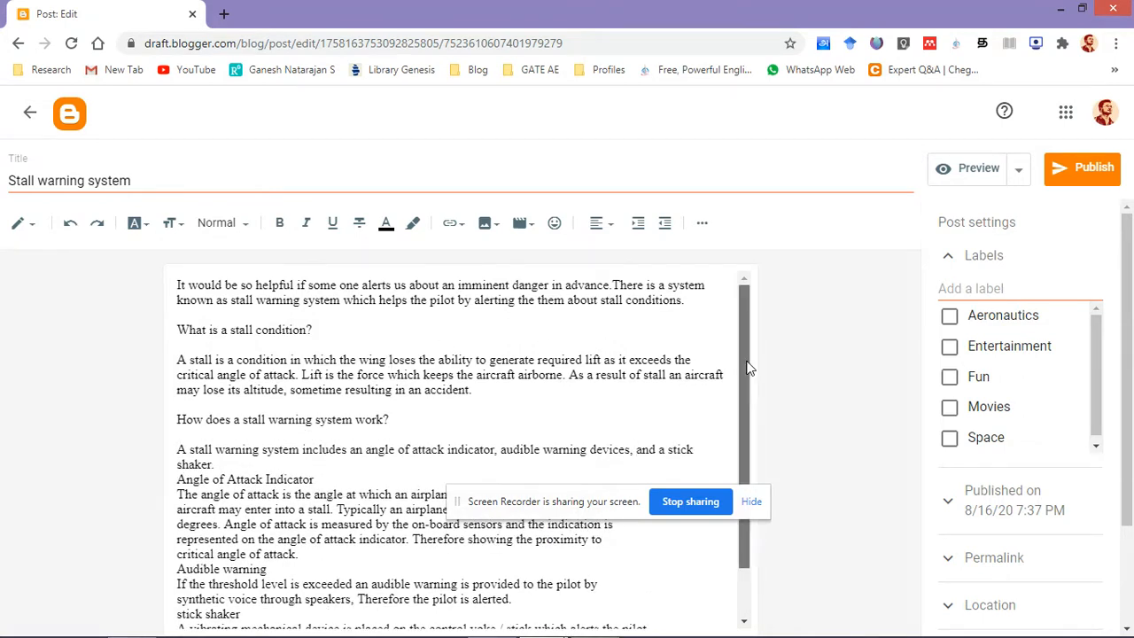
Put a blank line before and after the heading "Angle of Attack Indicator"
left_click_drag(750, 370, 750, 434)
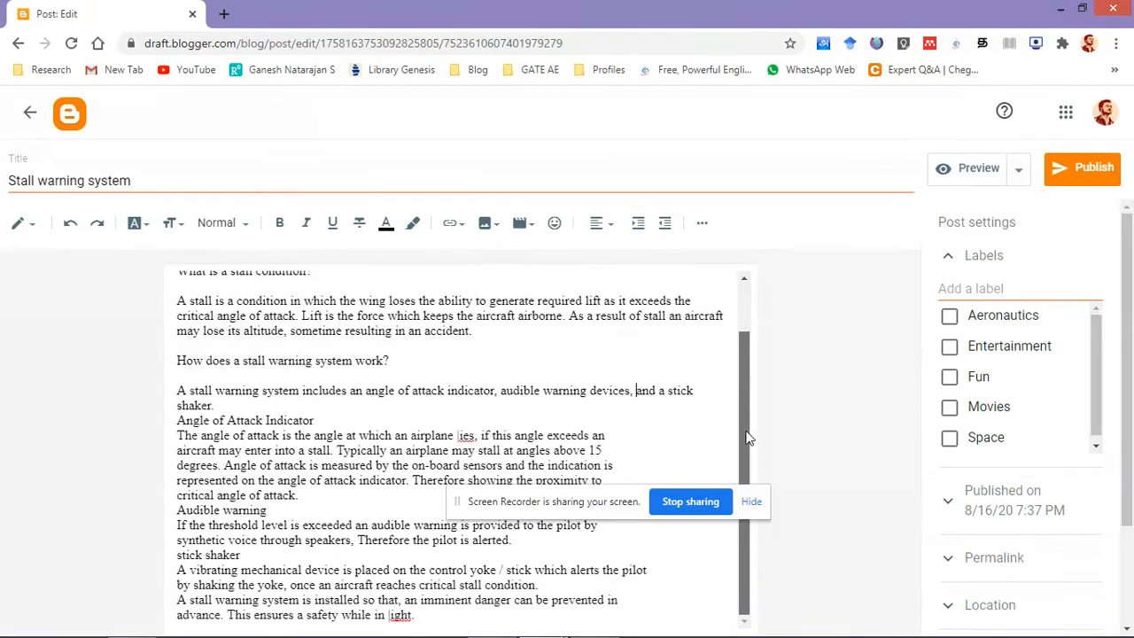
left_click(181, 421)
key("Return")
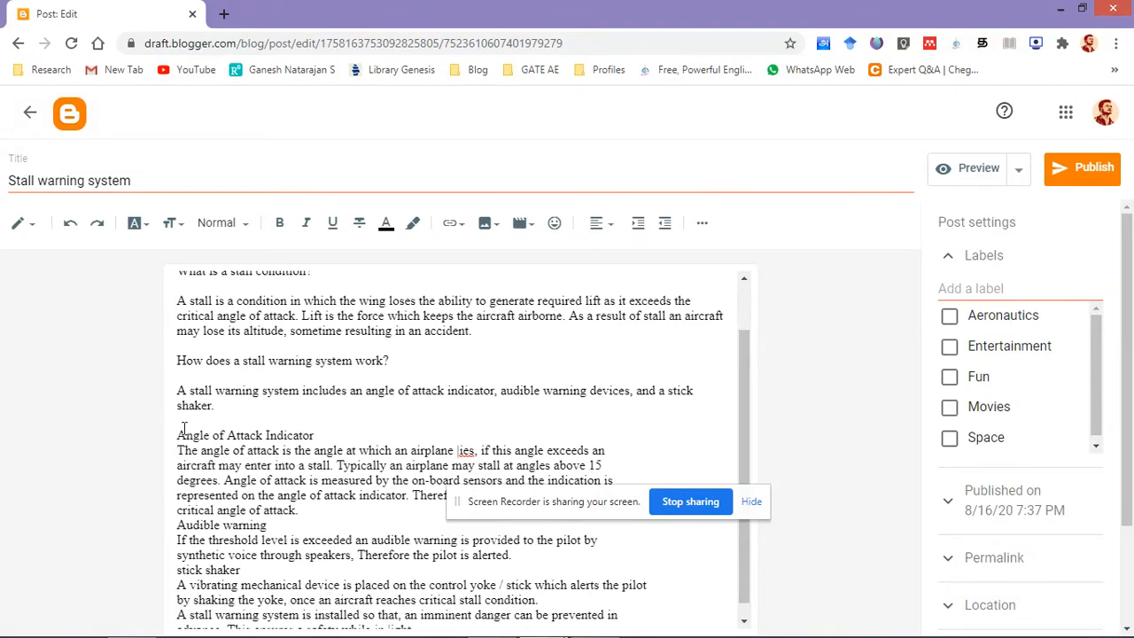
left_click(178, 450)
key("Return")
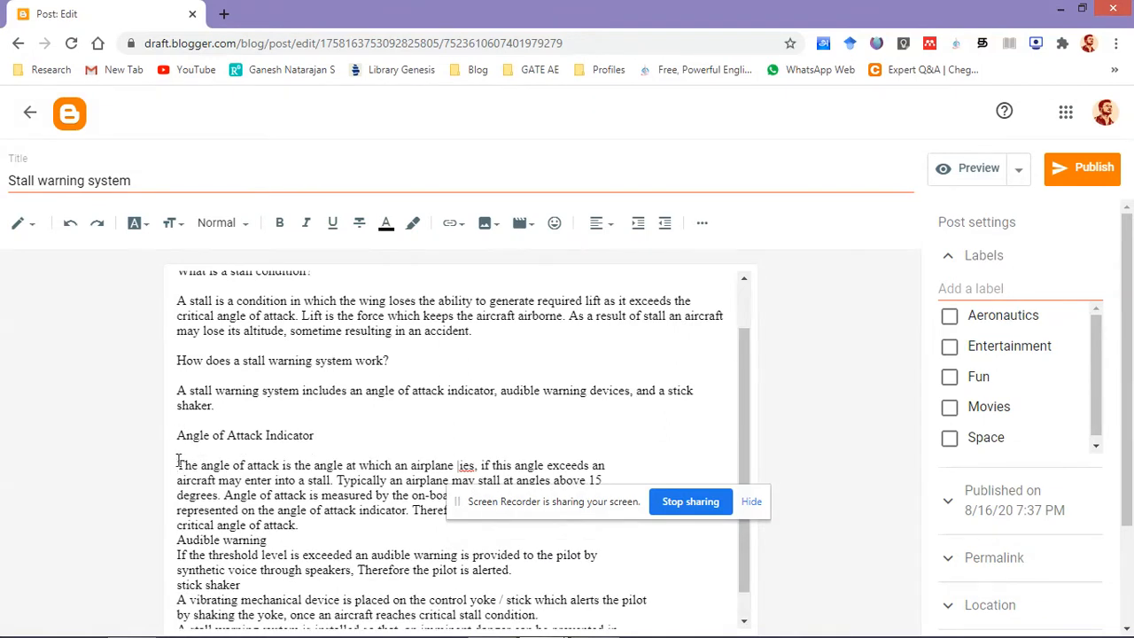
Join the broken lines under the heading "Angle of Attack Indicator" into one continuous paragraph
left_click(178, 480)
key("BackSpace")
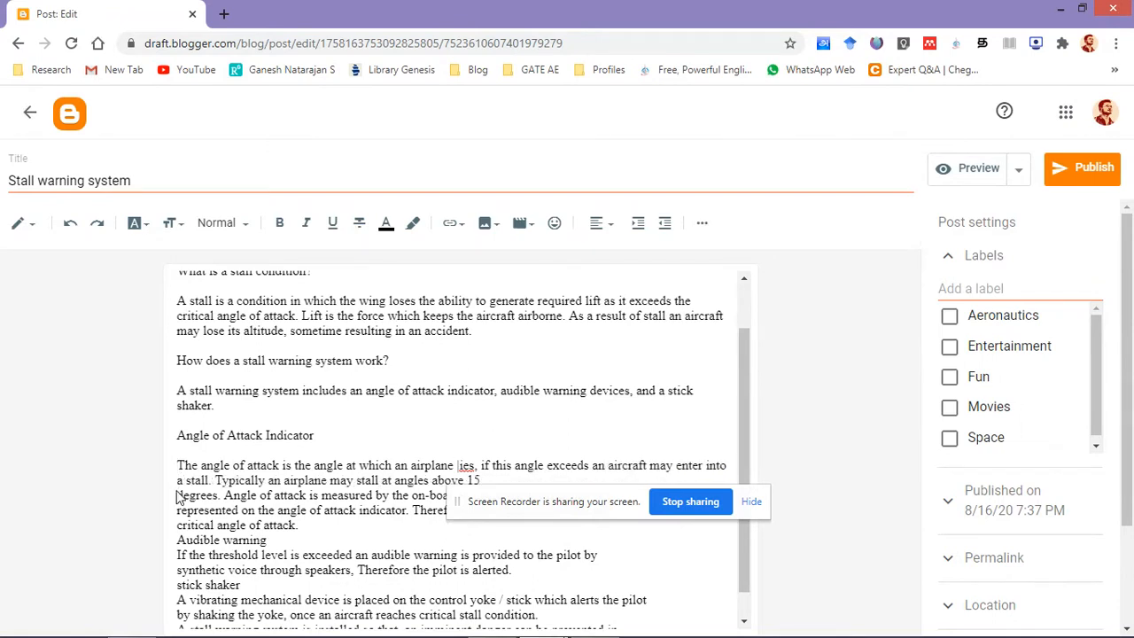
left_click(178, 498)
key("BackSpace")
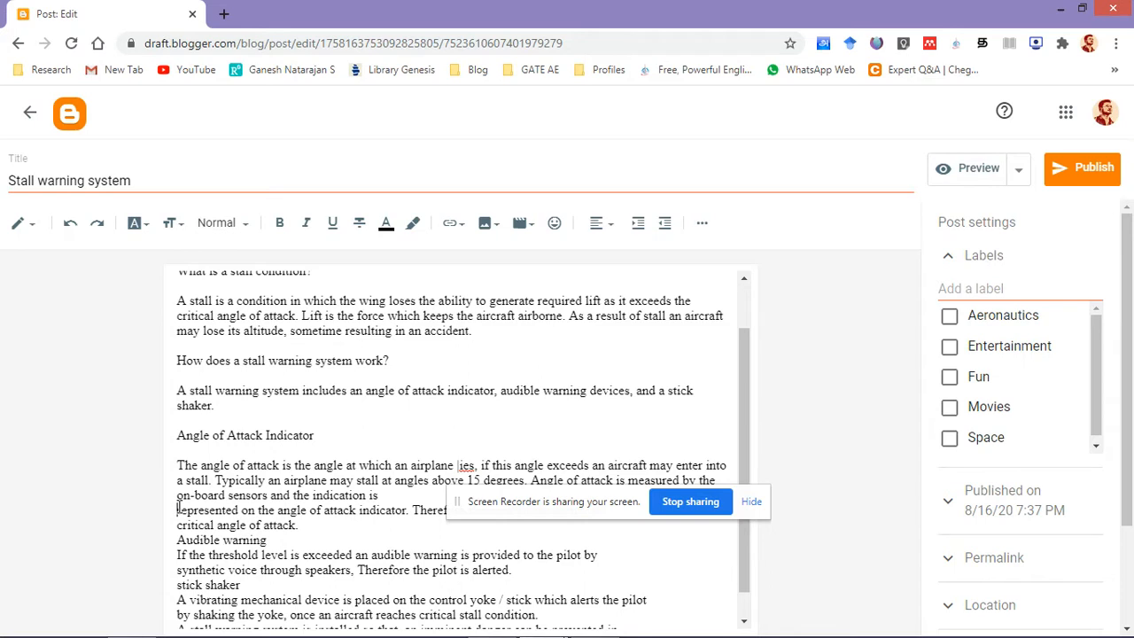
left_click(178, 510)
key("BackSpace")
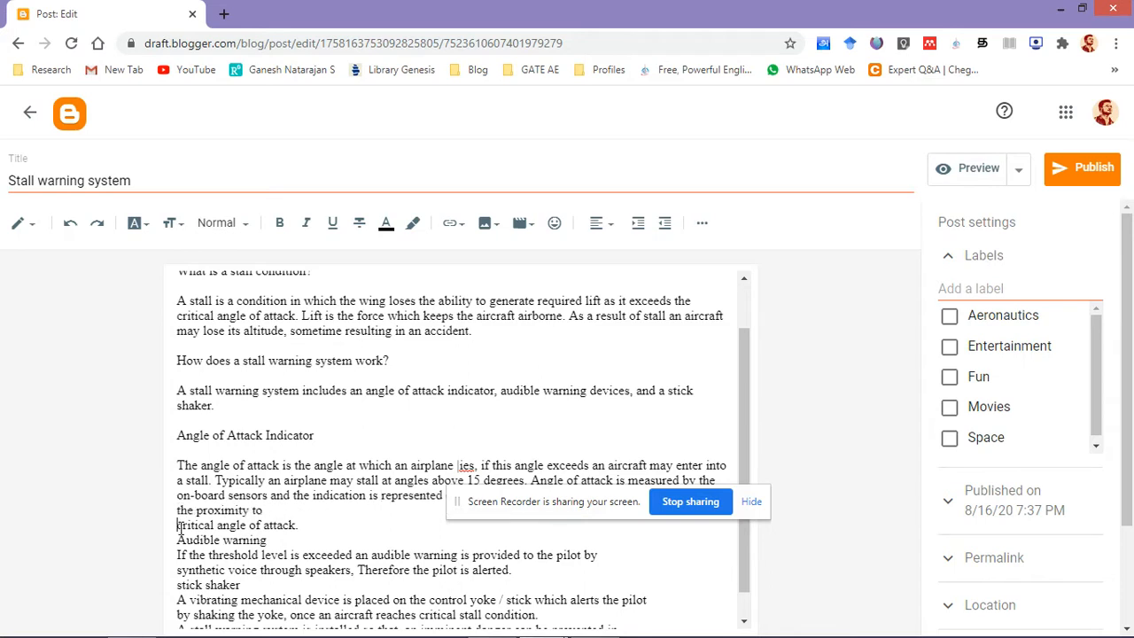
left_click(178, 526)
key("BackSpace")
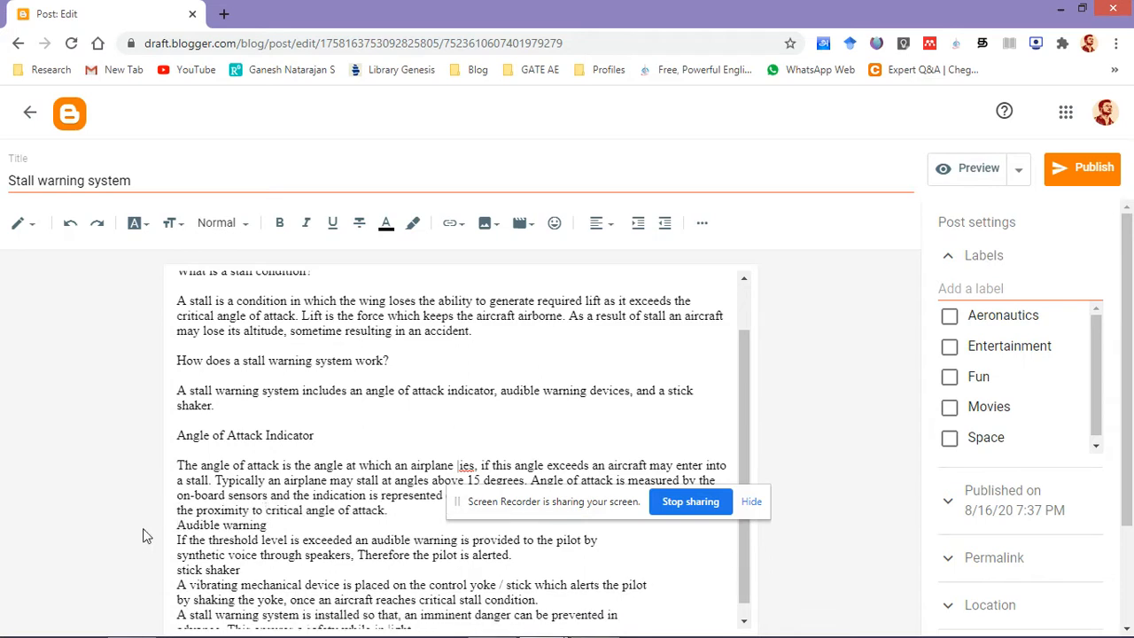
Put a blank line before and after the heading "Audible warning" and join the broken lines of its paragraph
left_click(178, 526)
key("Return")
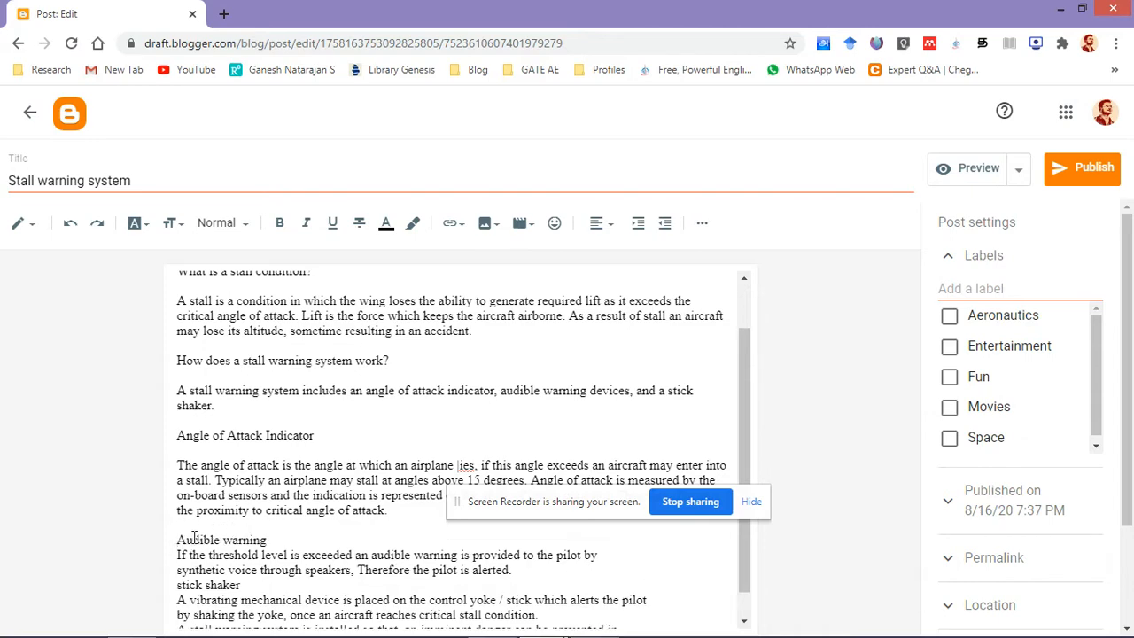
scroll(177, 532, "down", 1)
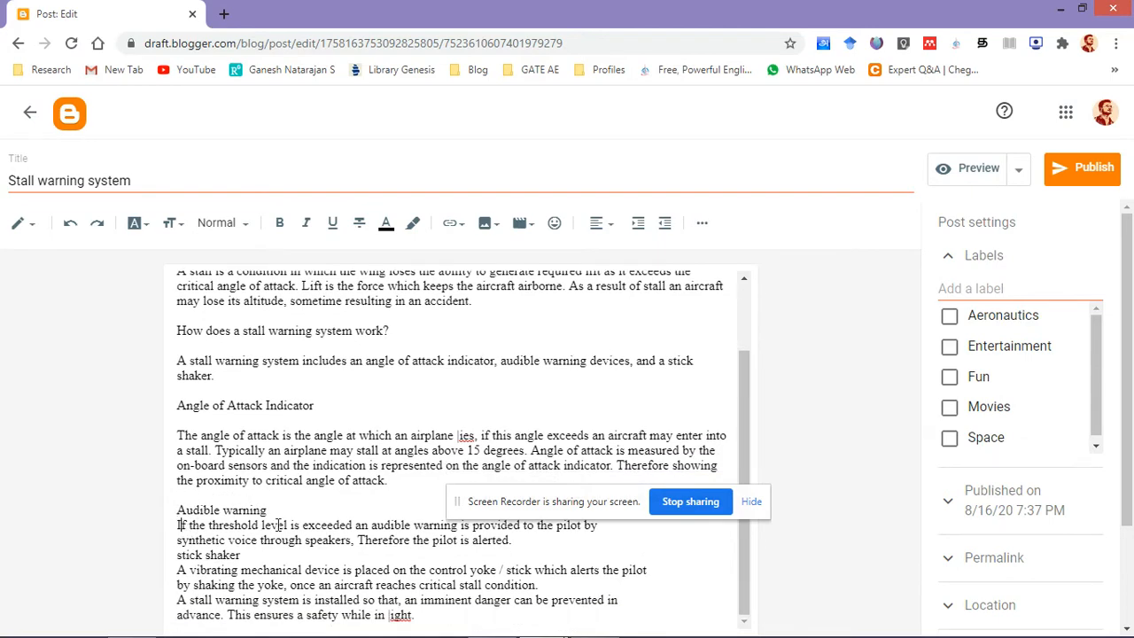
left_click_drag(610, 508, 914, 487)
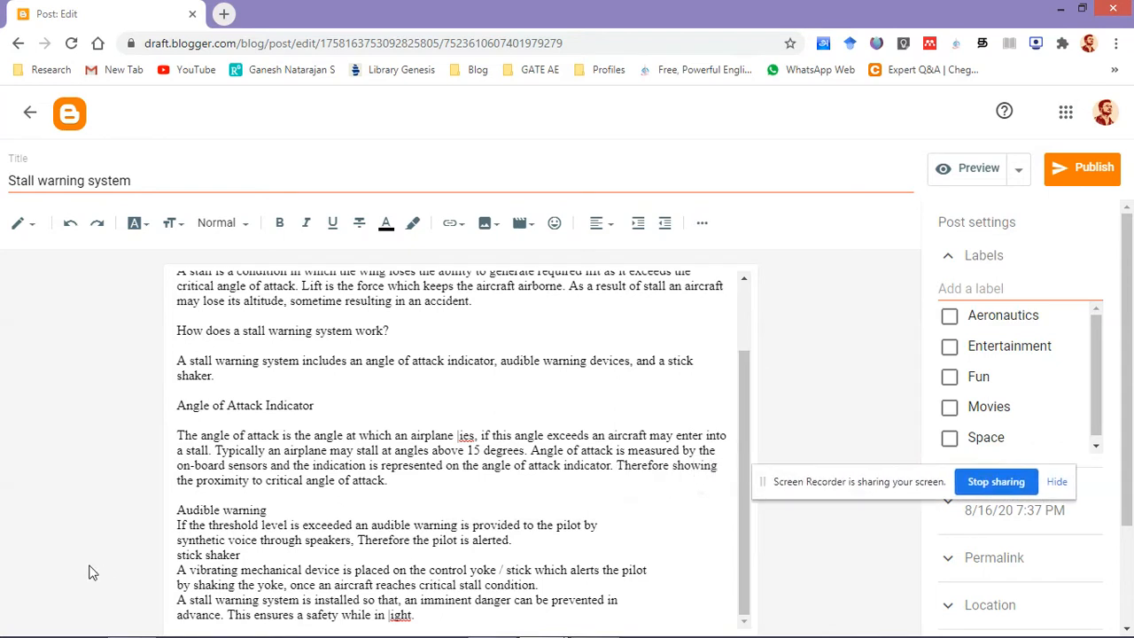
left_click(179, 525)
key("Return")
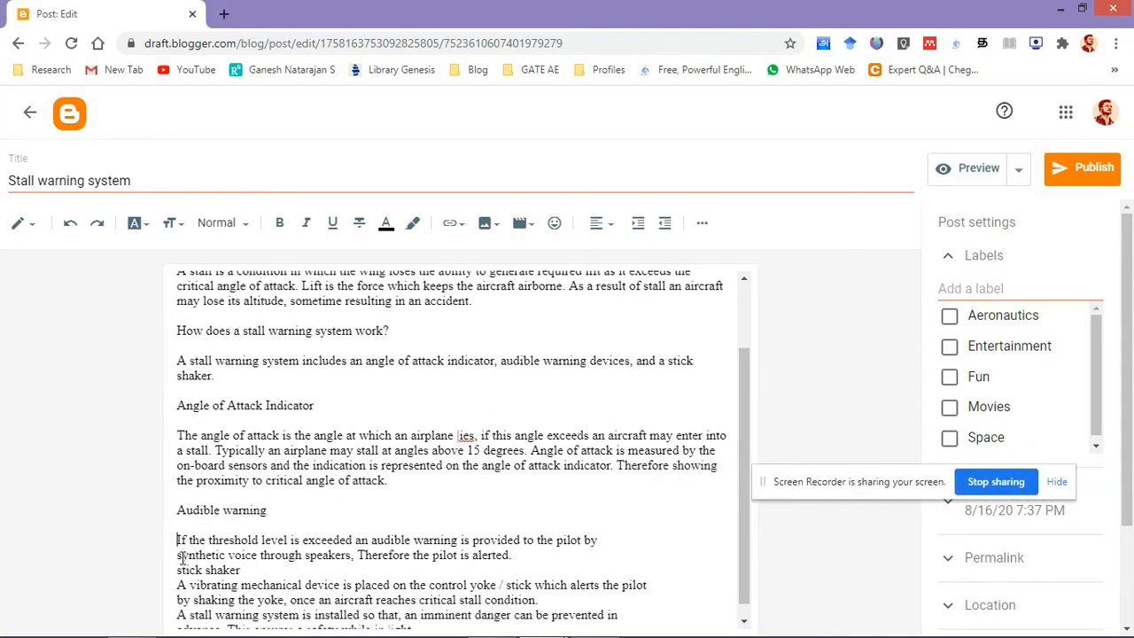
left_click(180, 558)
key("BackSpace")
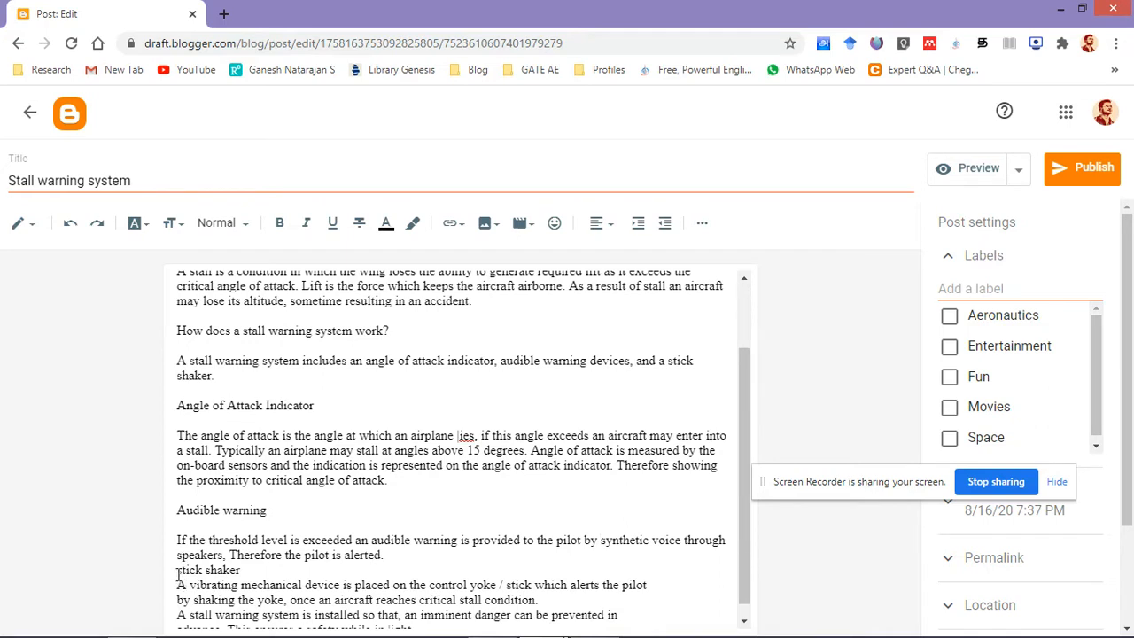
Put a blank line before and after the heading "stick shaker"
left_click(178, 569)
key("Return")
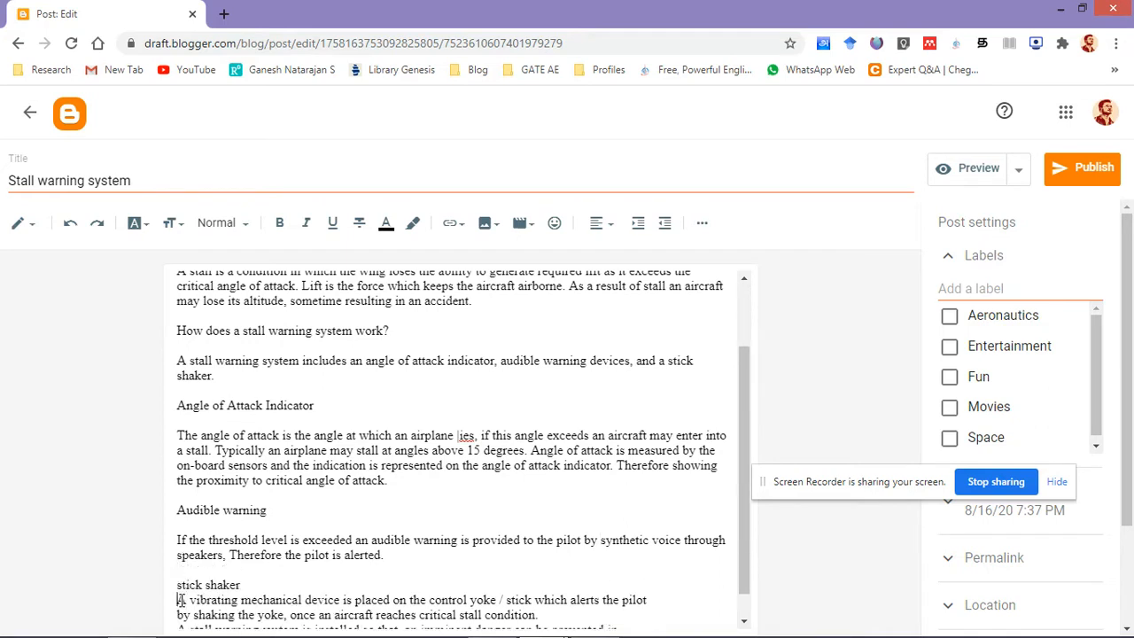
key("Return")
scroll(361, 513, "down", 1)
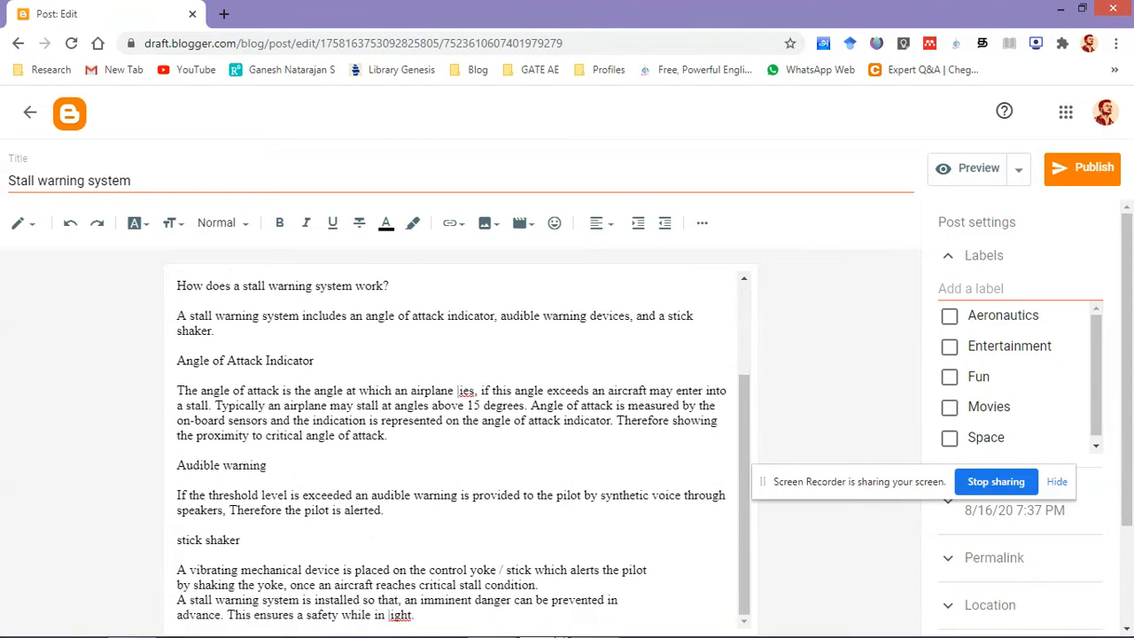
Switch to the article PDF in Foxit Reader to check the paragraph breaks under "stick shaker", and return to the Blogger post
left_click(492, 628)
scroll(459, 330, "down", 5)
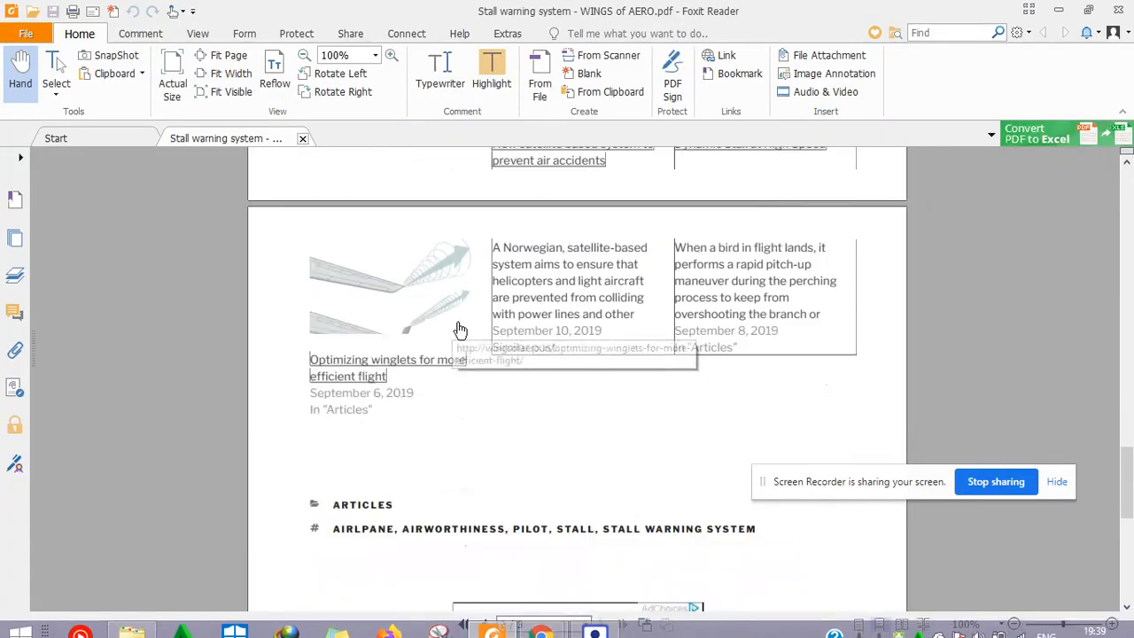
scroll(460, 330, "up", 10)
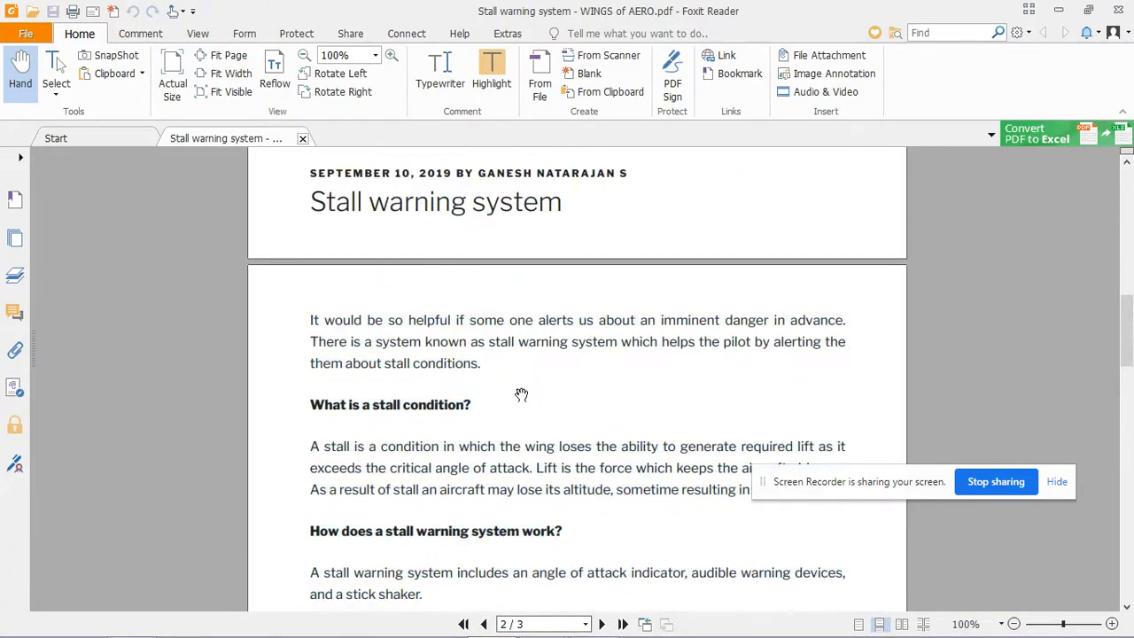
scroll(521, 394, "down", 10)
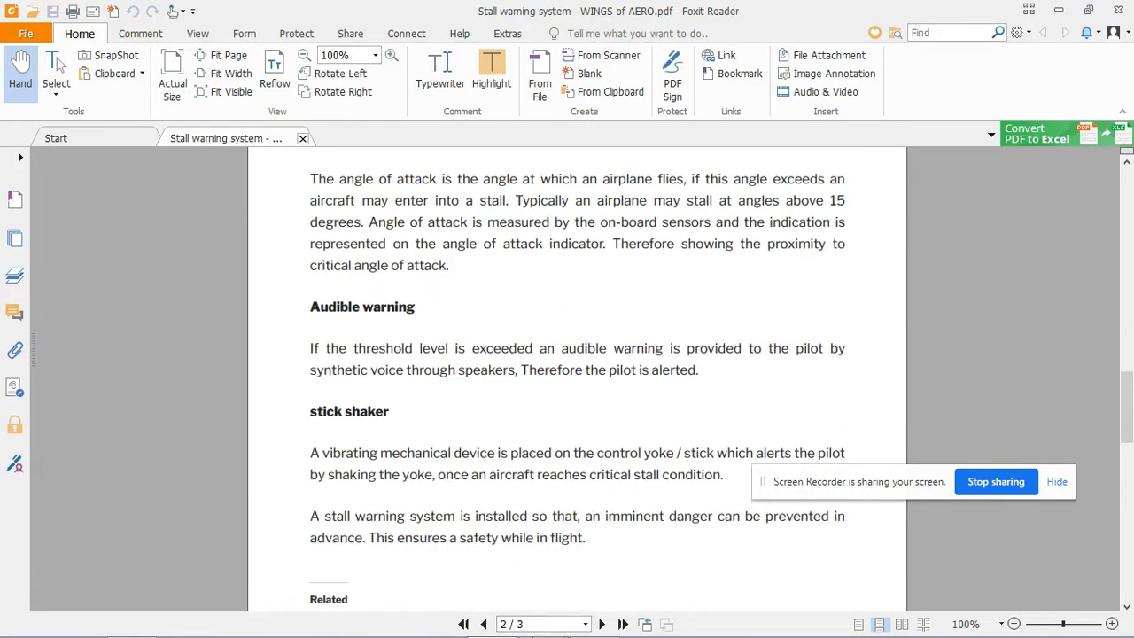
mouse_move(540, 620)
left_click(482, 556)
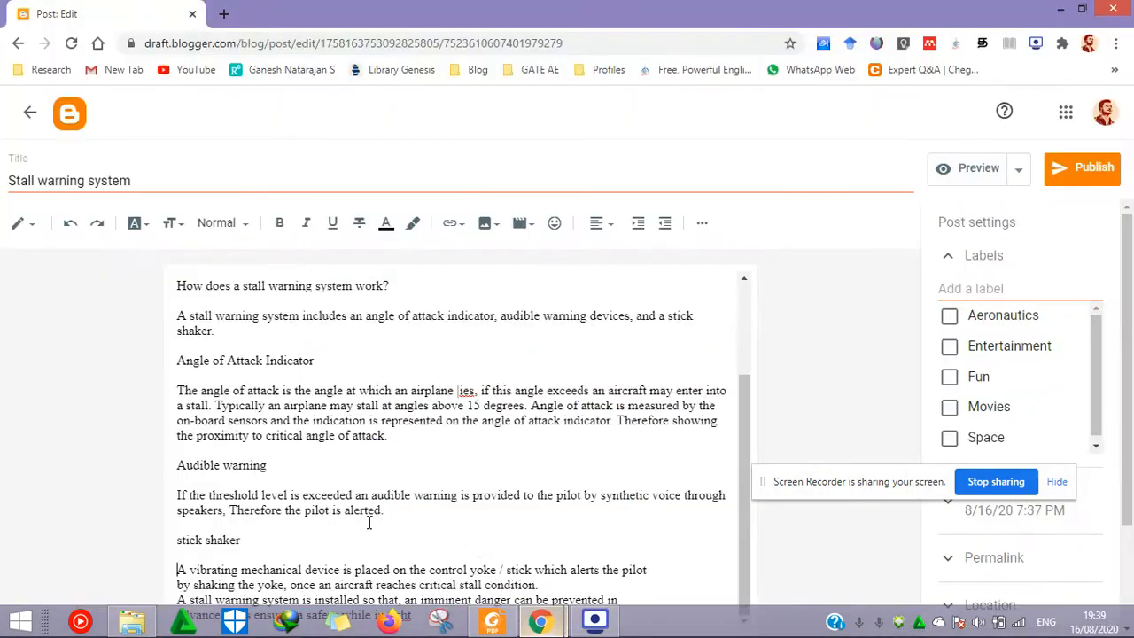
Put a blank line before the closing paragraph "A stall warning system is installed" and join the broken lines of the last two paragraphs
left_click(180, 601)
key("Return")
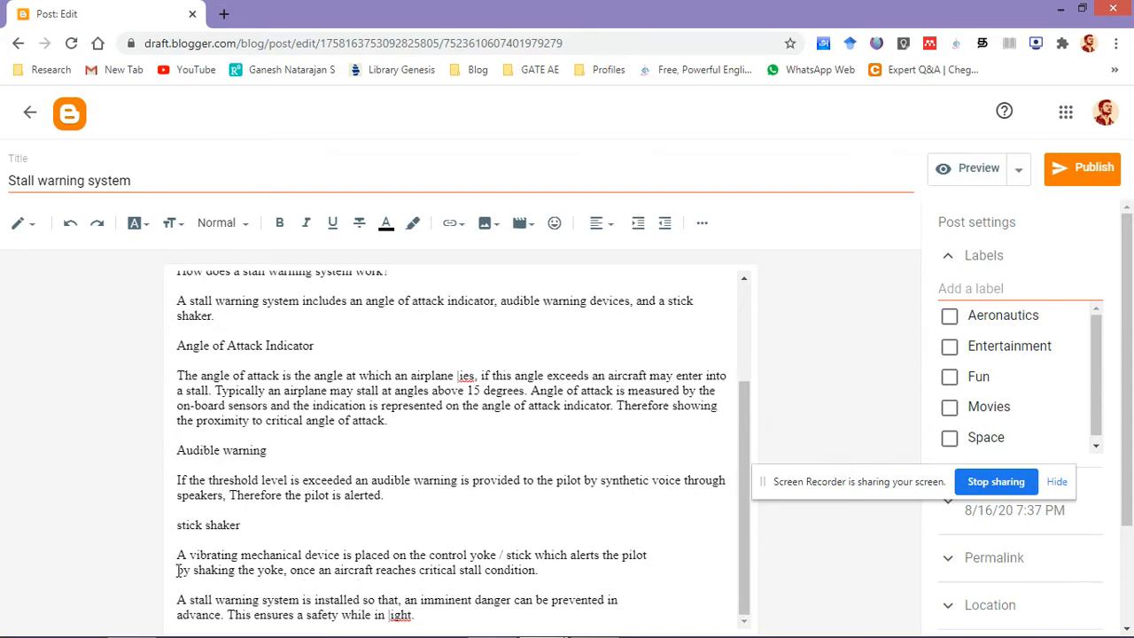
key("BackSpace")
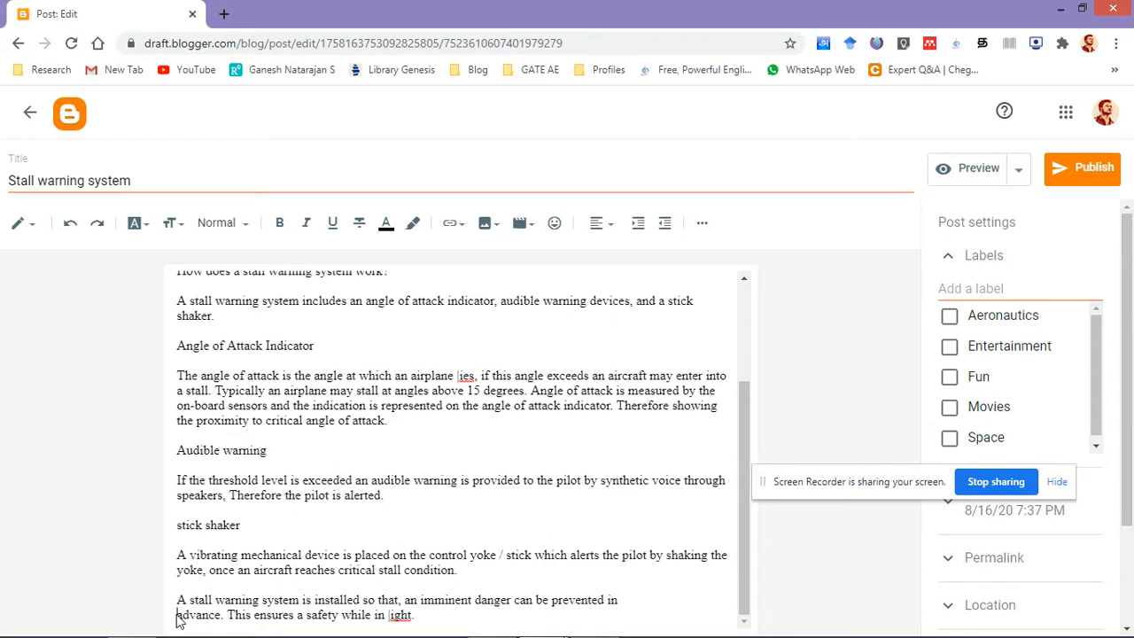
key("BackSpace")
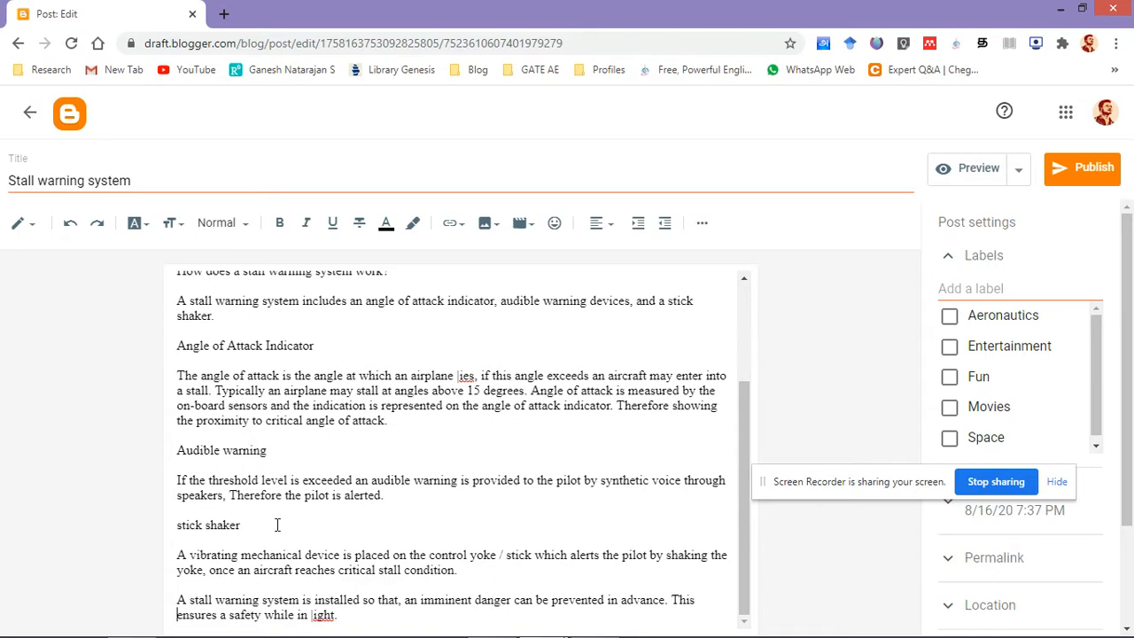
Set the font size of the entire post text to Large and its alignment to Justify
scroll(347, 526, "up", 1)
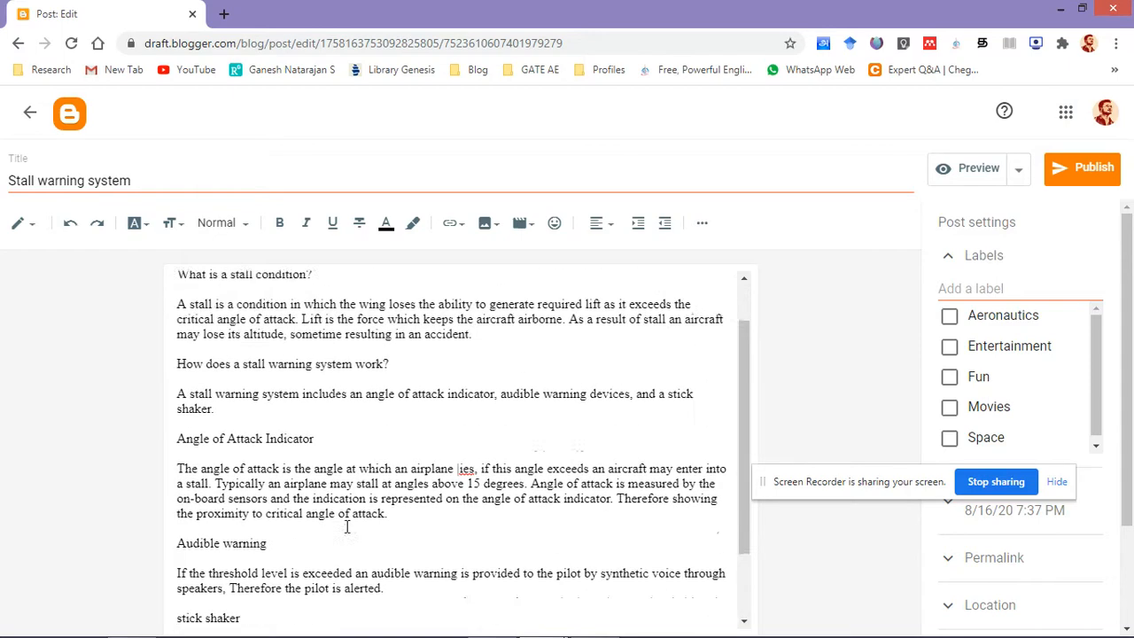
scroll(347, 526, "down", 1)
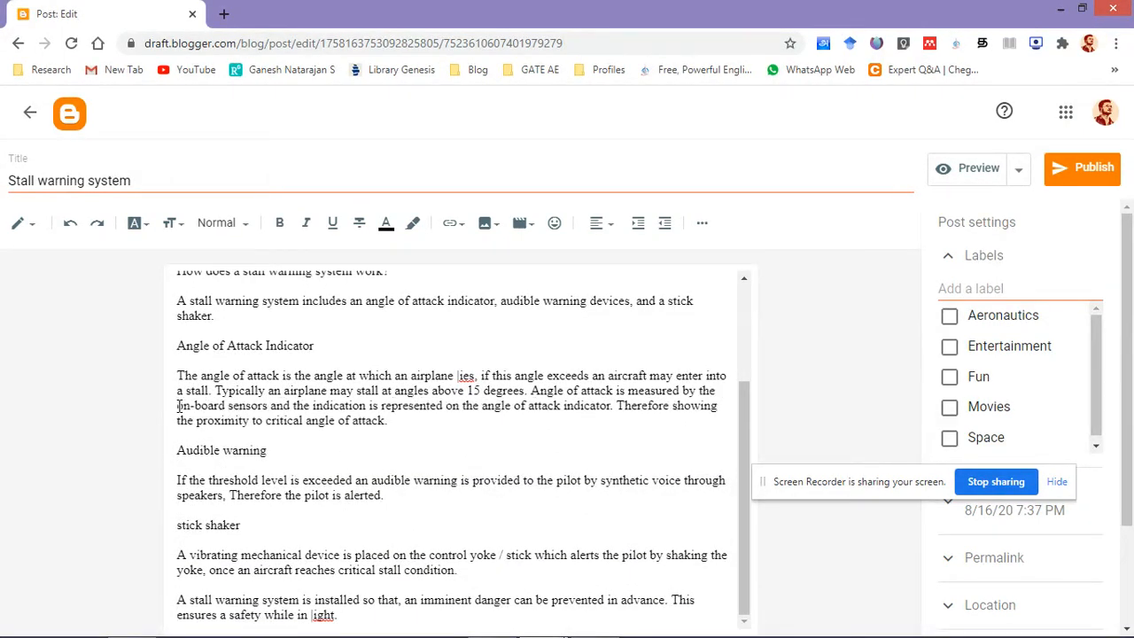
scroll(471, 418, "up", 3)
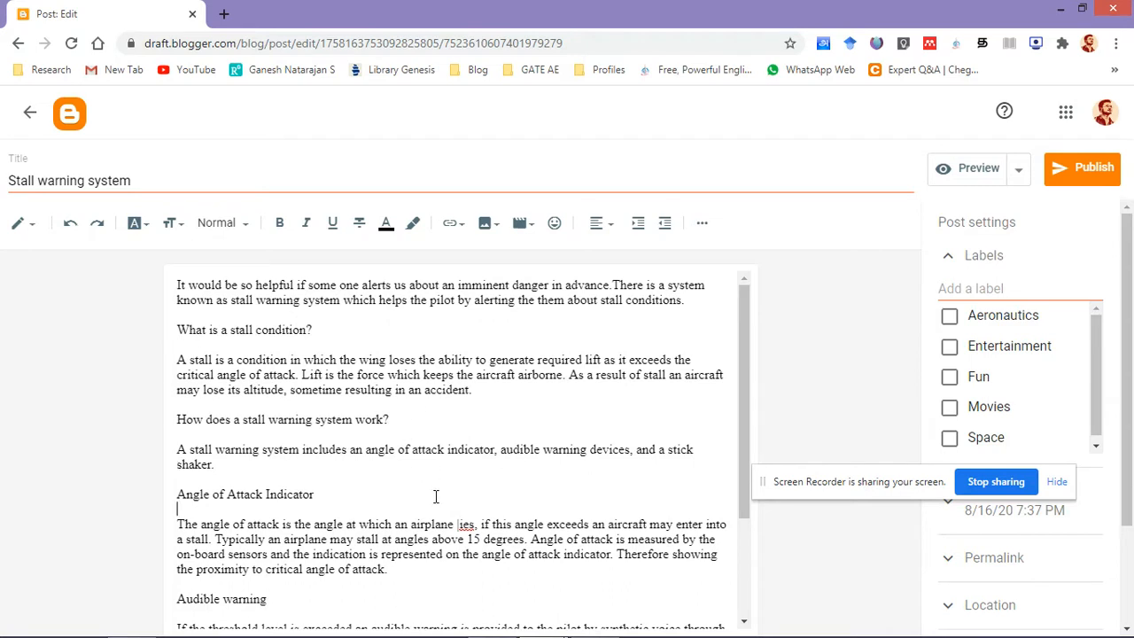
key("ctrl+a")
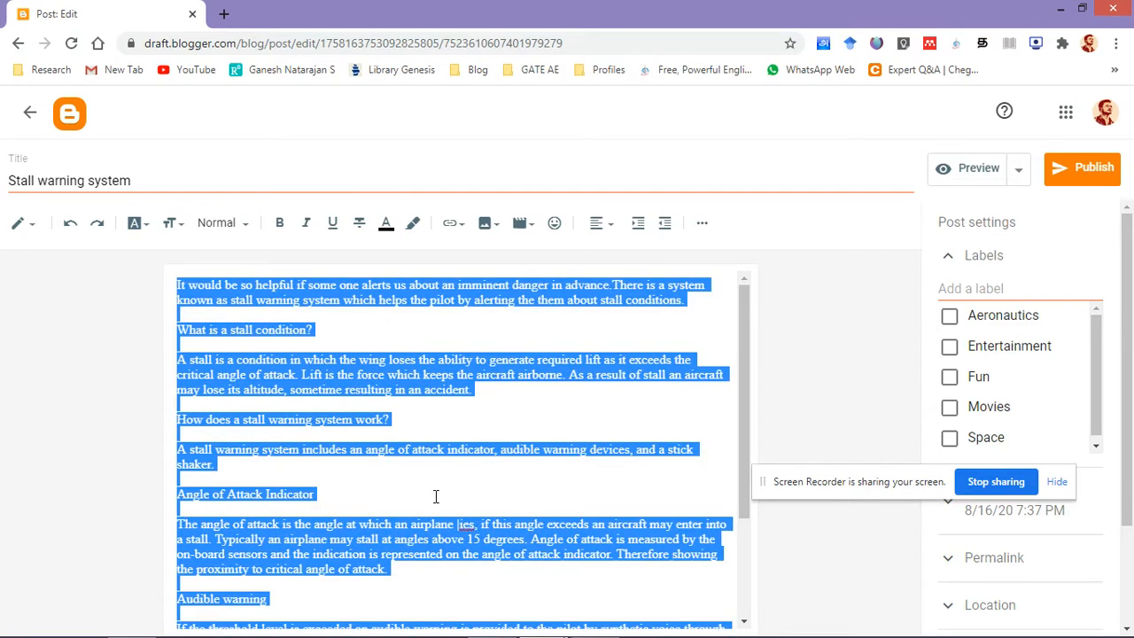
left_click(181, 232)
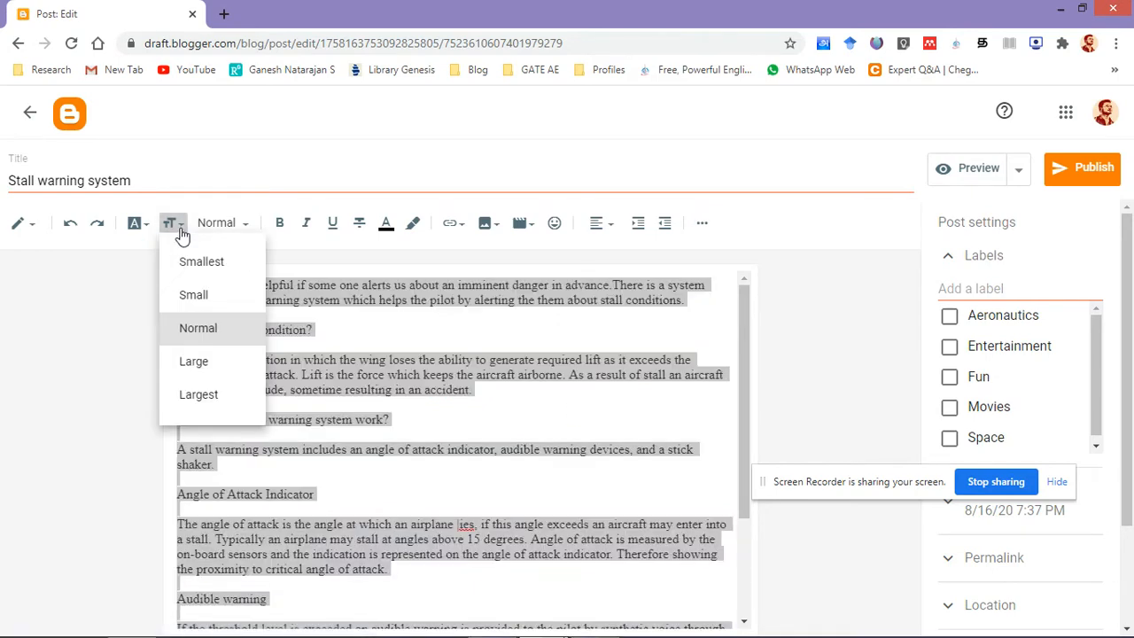
left_click(219, 361)
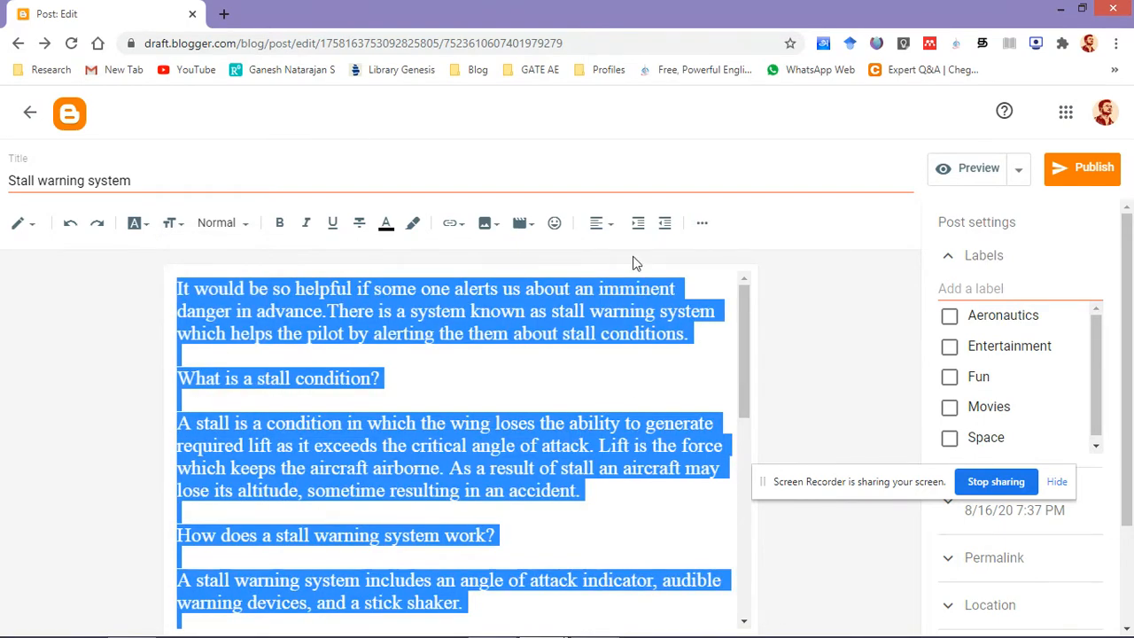
left_click(606, 229)
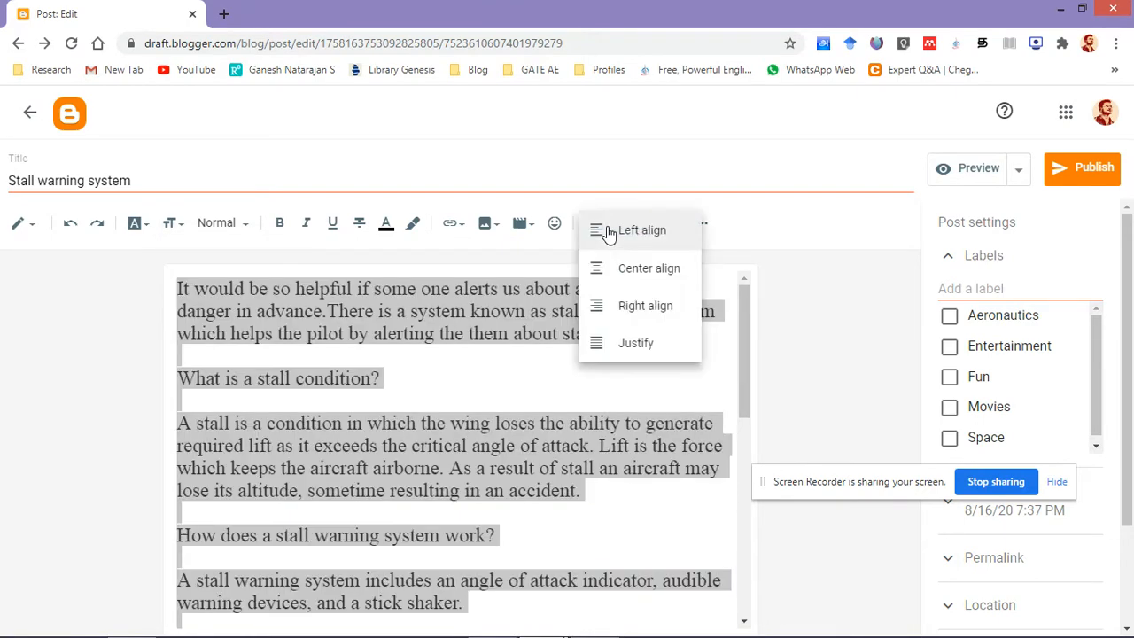
left_click(632, 346)
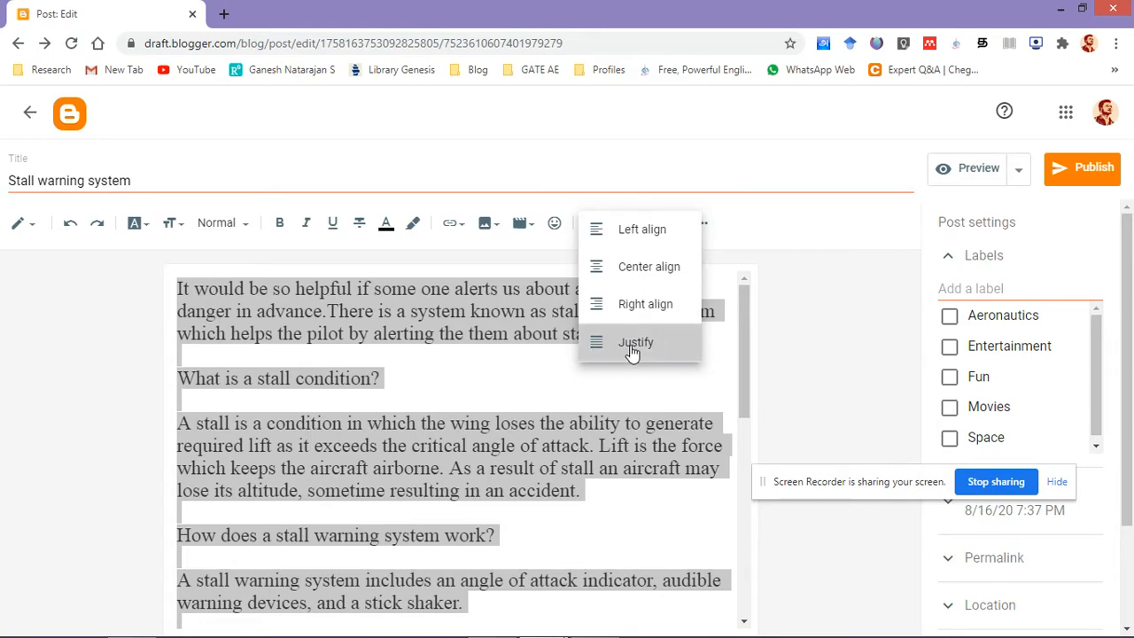
scroll(627, 411, "down", 1)
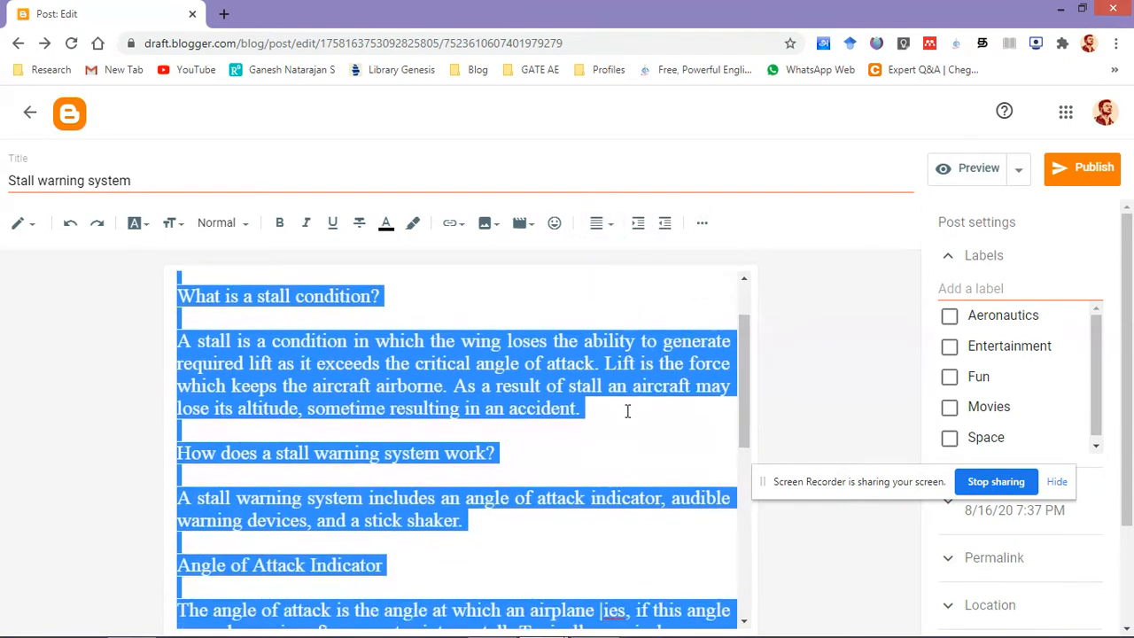
scroll(626, 410, "up", 1)
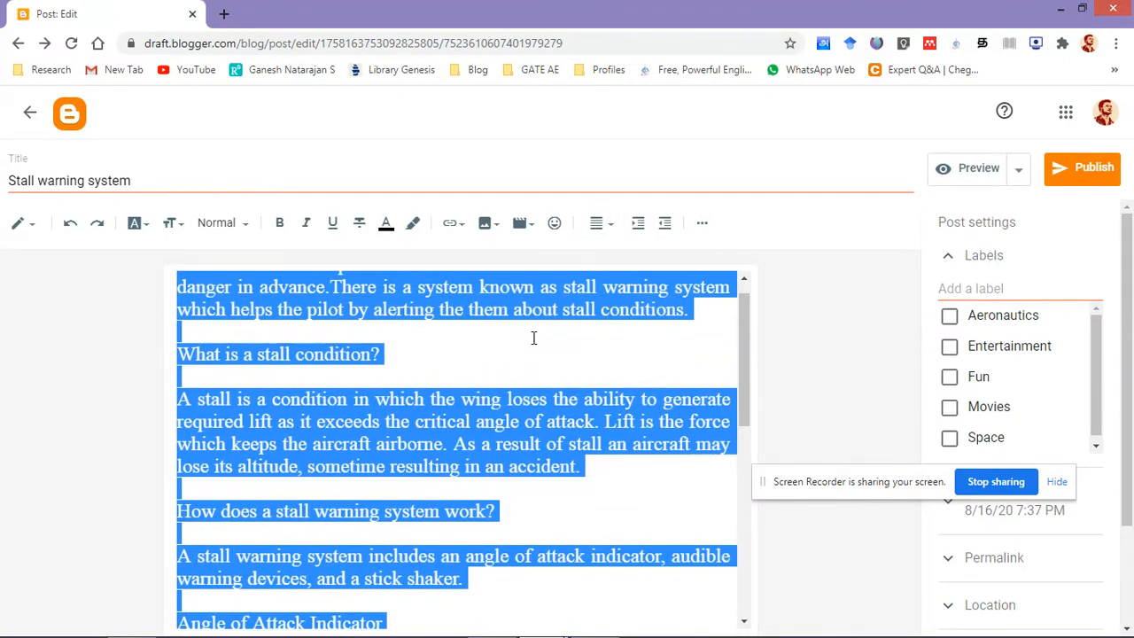
Apply the Heading style to the line "What is a stall condition?"
left_click(534, 337)
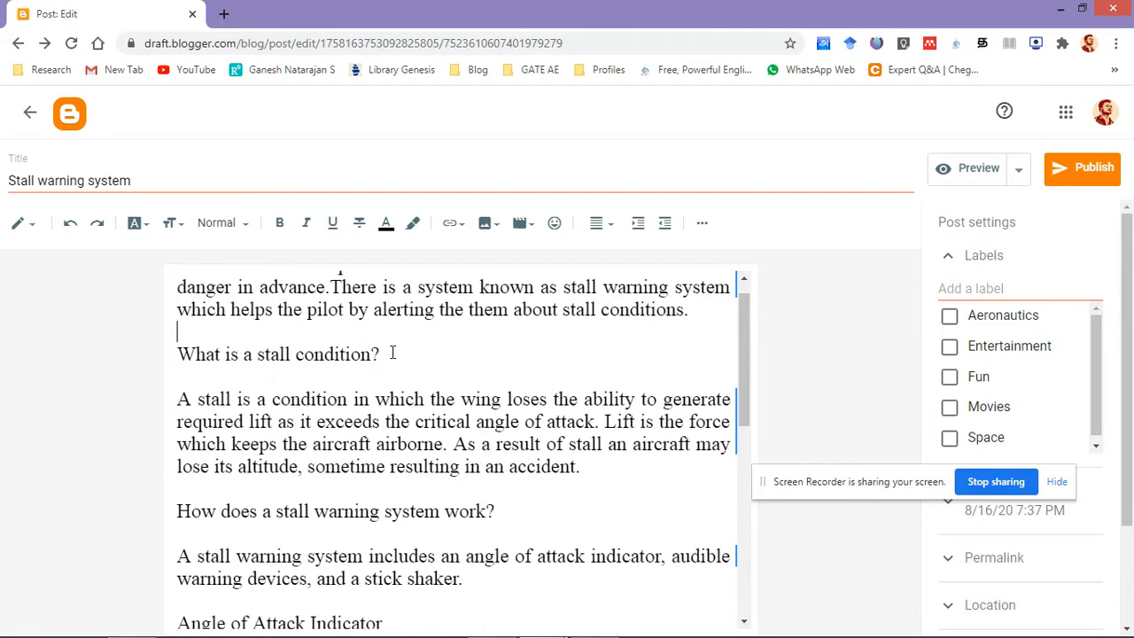
left_click_drag(392, 353, 173, 347)
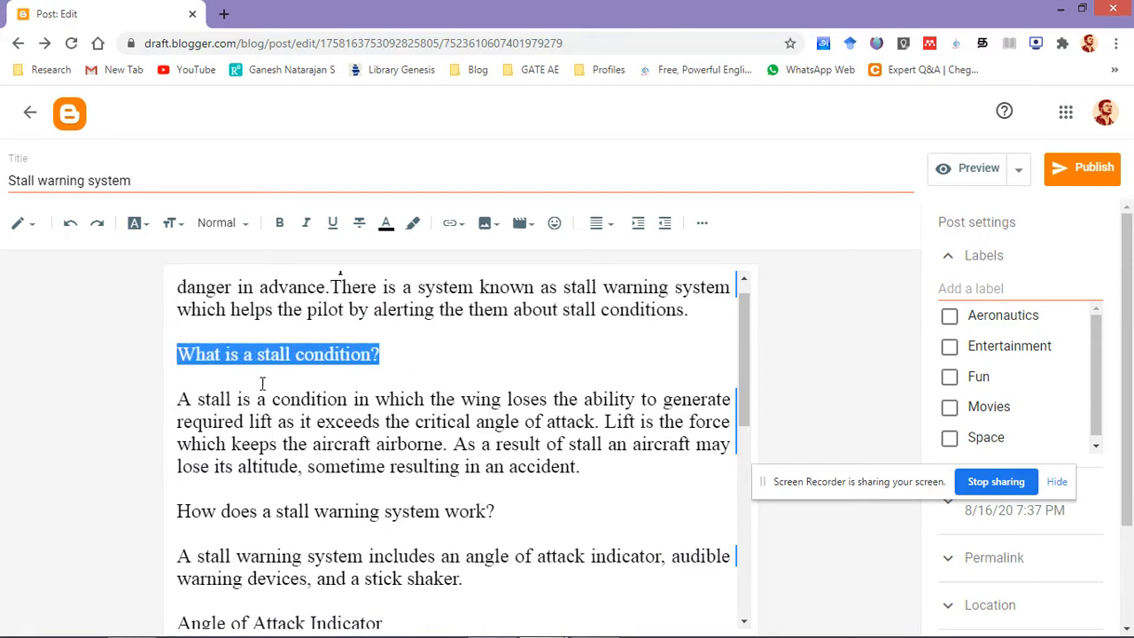
left_click(219, 223)
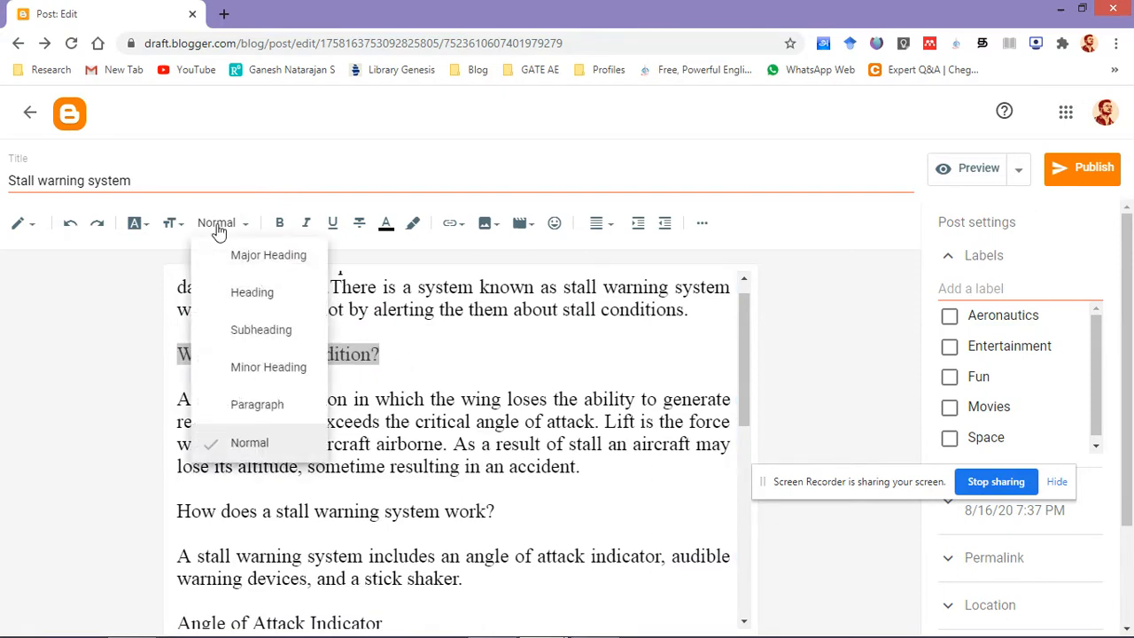
left_click(264, 306)
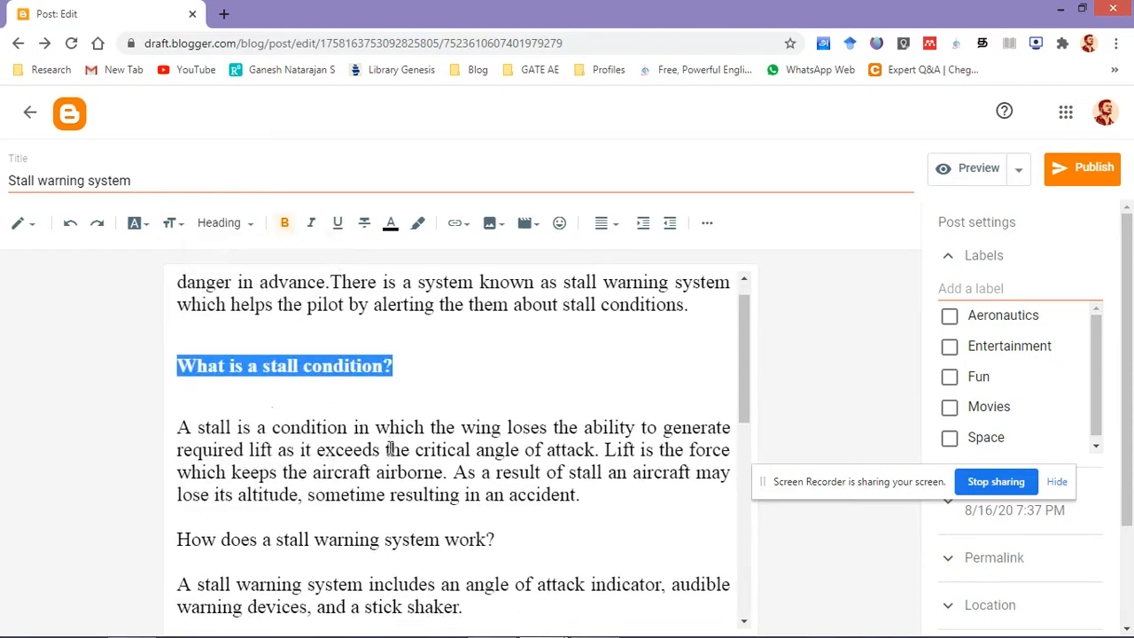
Try to apply the Heading style to the line "How does a stall warning system work?"
scroll(458, 387, "down", 2)
scroll(506, 383, "up", 1)
left_click_drag(506, 383, 181, 396)
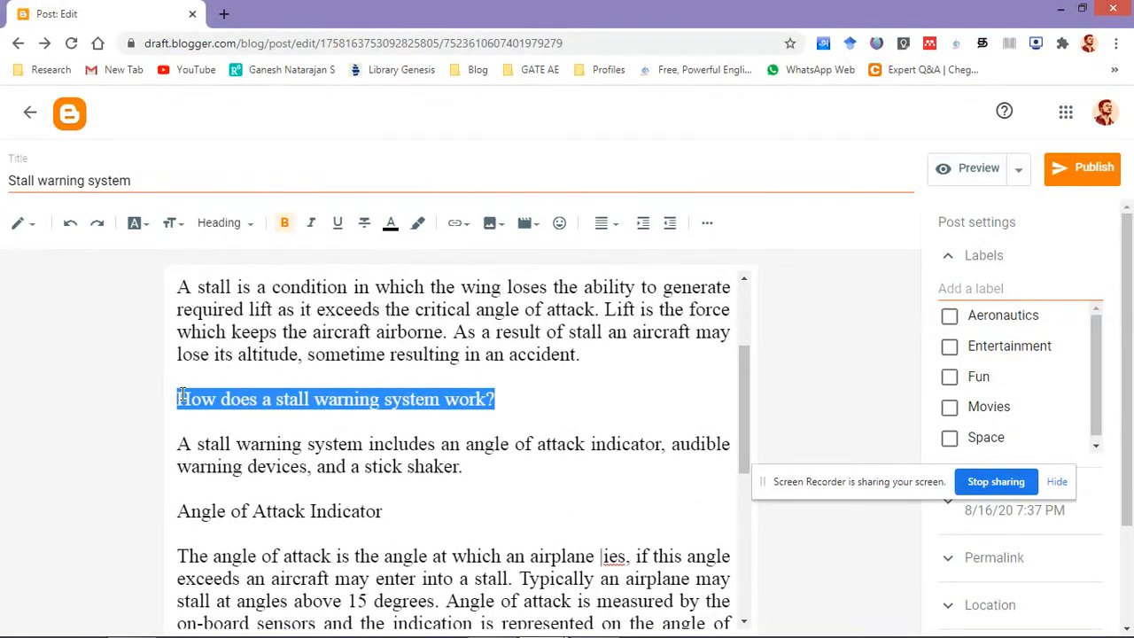
left_click(222, 226)
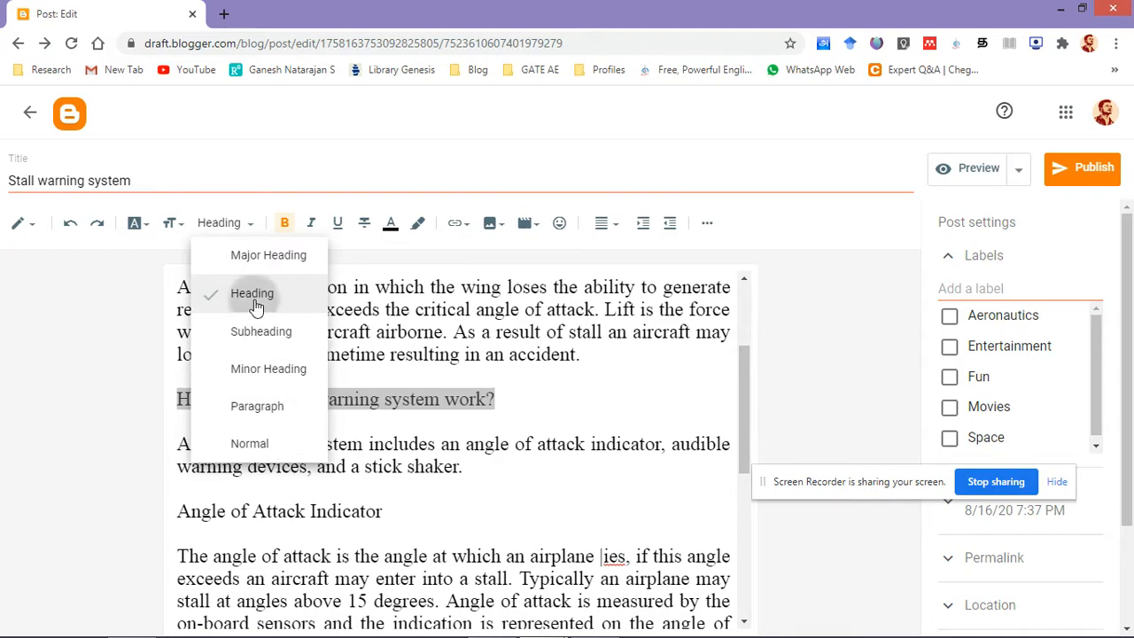
left_click(256, 306)
left_click(421, 445)
right_click(419, 453)
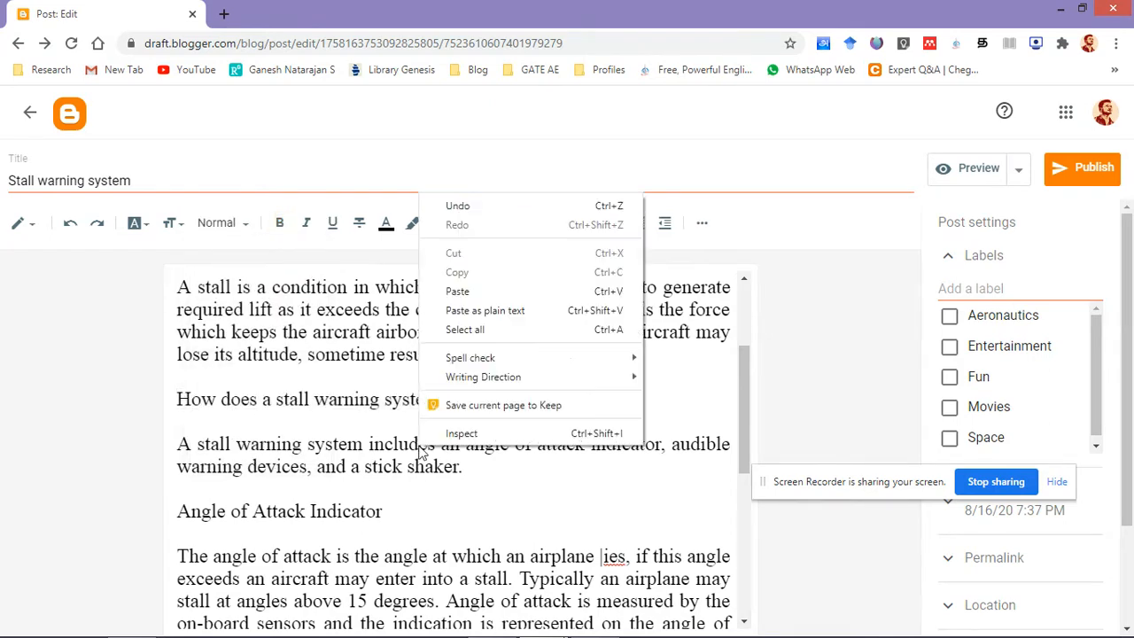
left_click(372, 396)
scroll(373, 397, "up", 2)
scroll(372, 401, "down", 6)
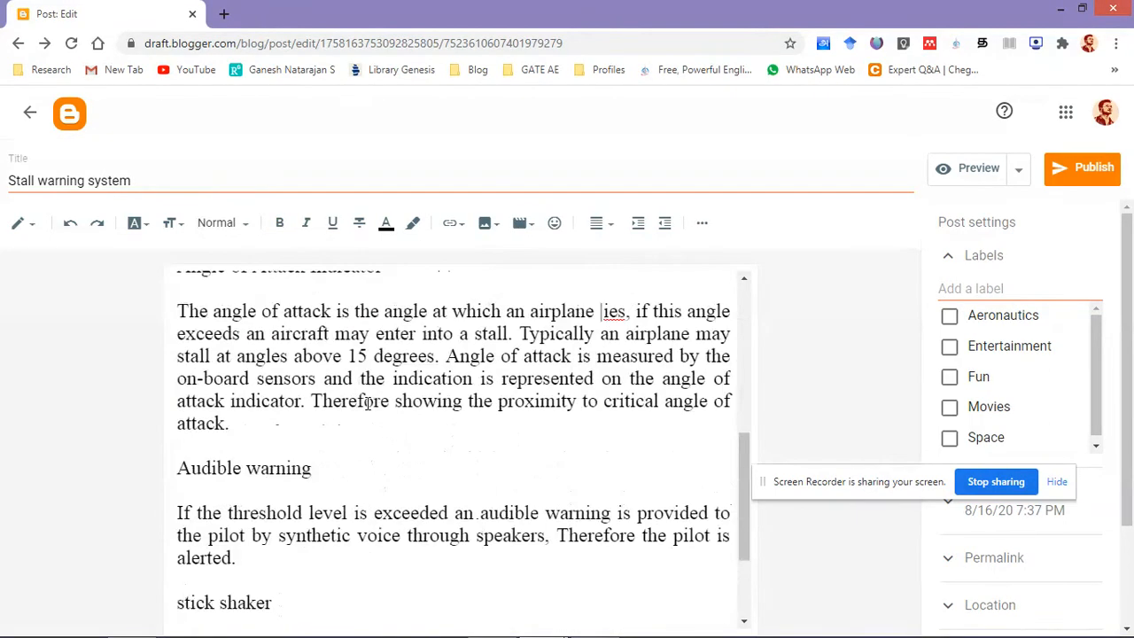
scroll(349, 381, "up", 4)
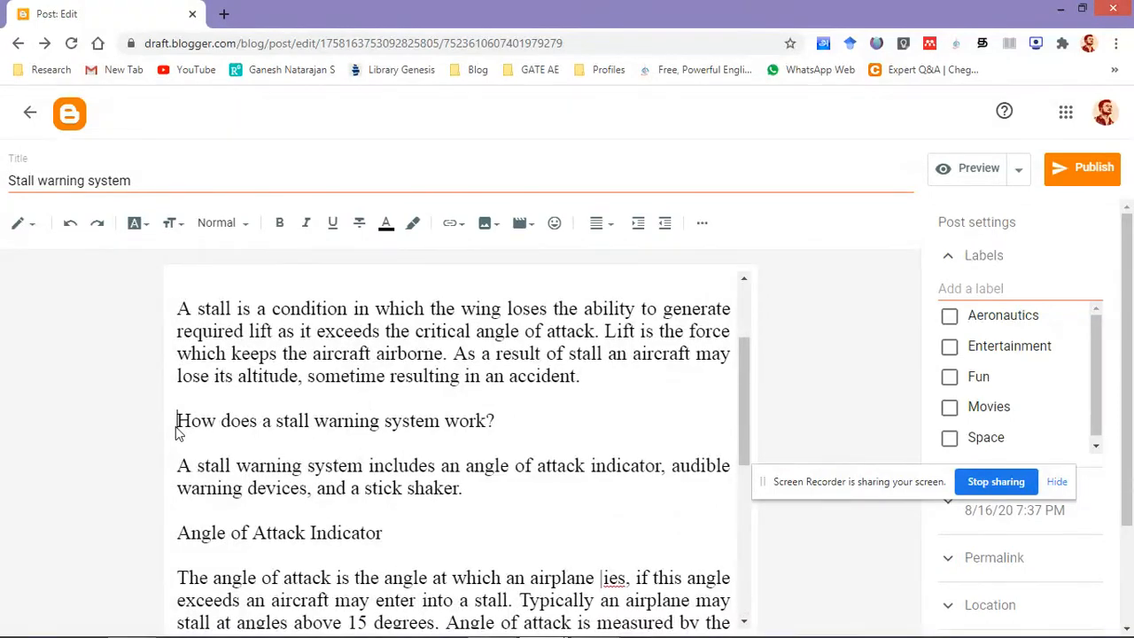
Format the line "How does a stall warning system work?" with the Heading style
left_click_drag(177, 425, 477, 434)
left_click(232, 227)
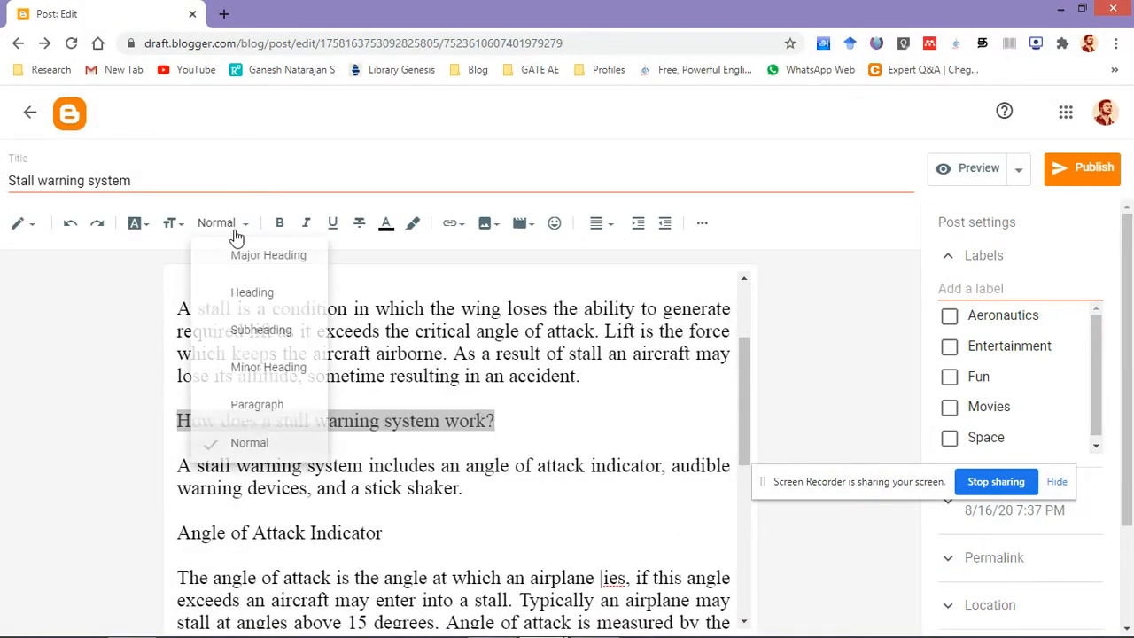
left_click(249, 293)
left_click(283, 509)
Apply the Heading style to the line "Angle of Attack Indicator"
scroll(283, 508, "down", 3)
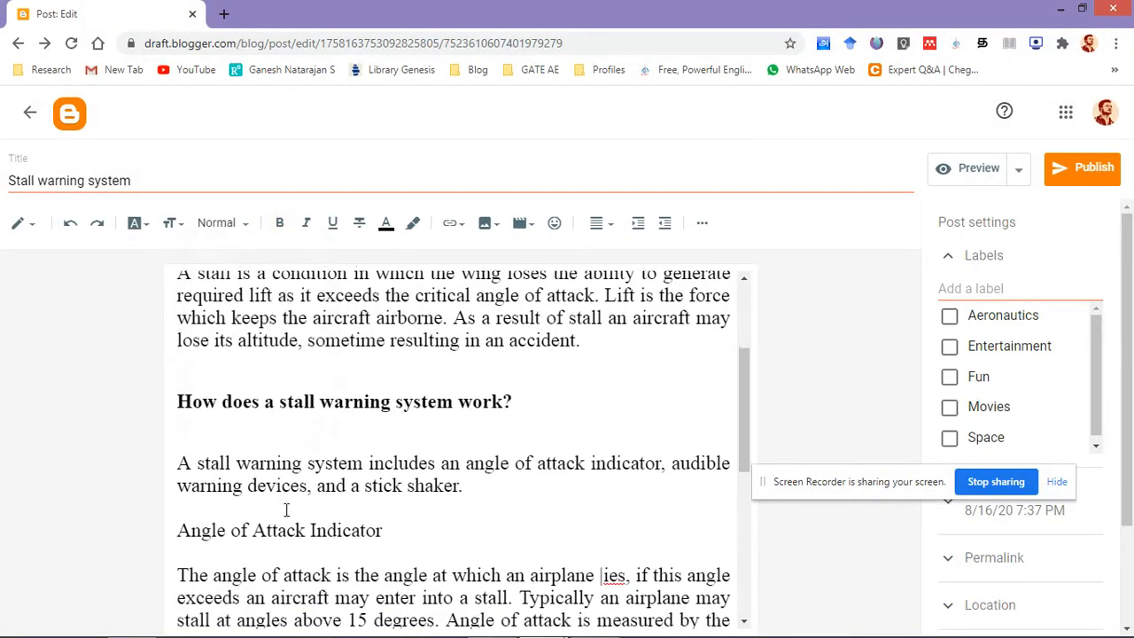
left_click_drag(179, 344, 403, 354)
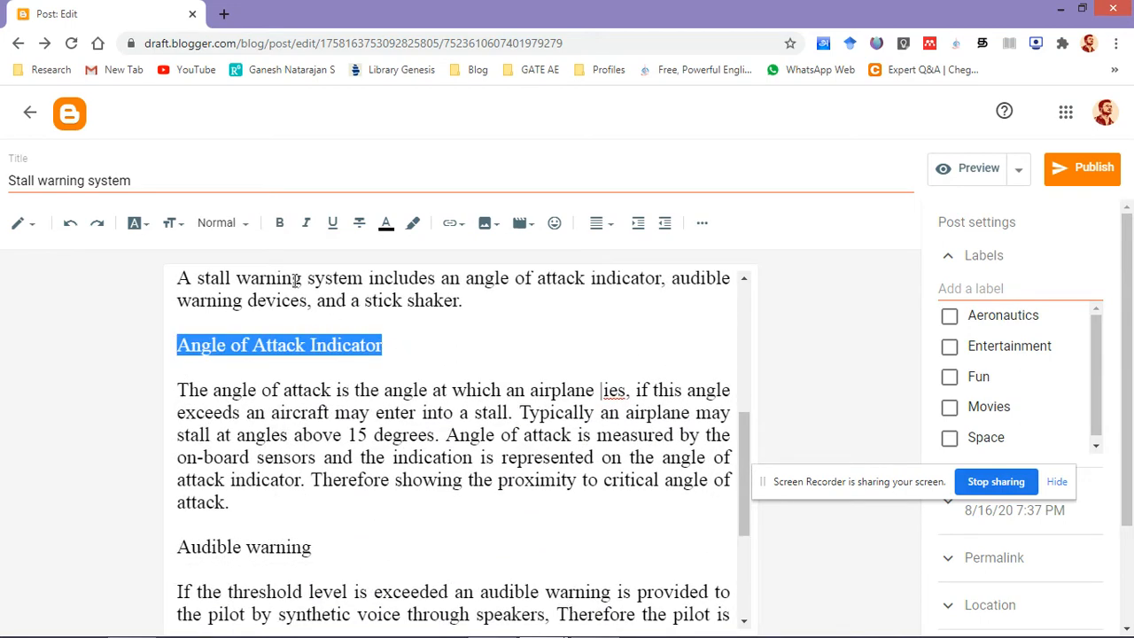
left_click(226, 222)
left_click(252, 294)
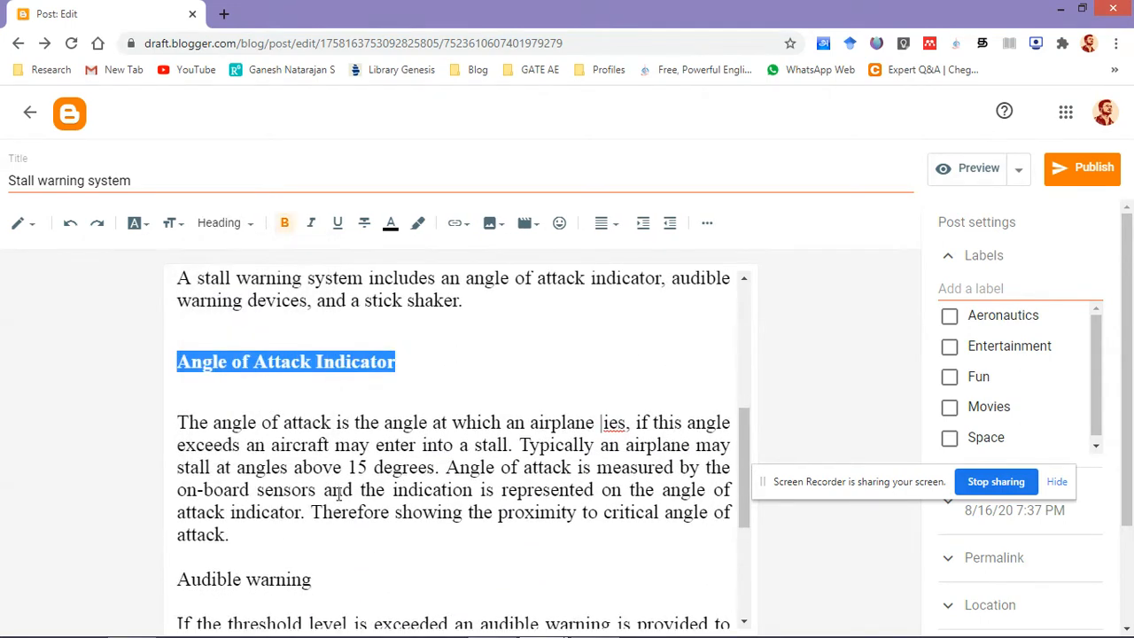
Apply the Heading style to the line "Audible warning"
scroll(185, 440, "down", 5)
left_click(179, 394)
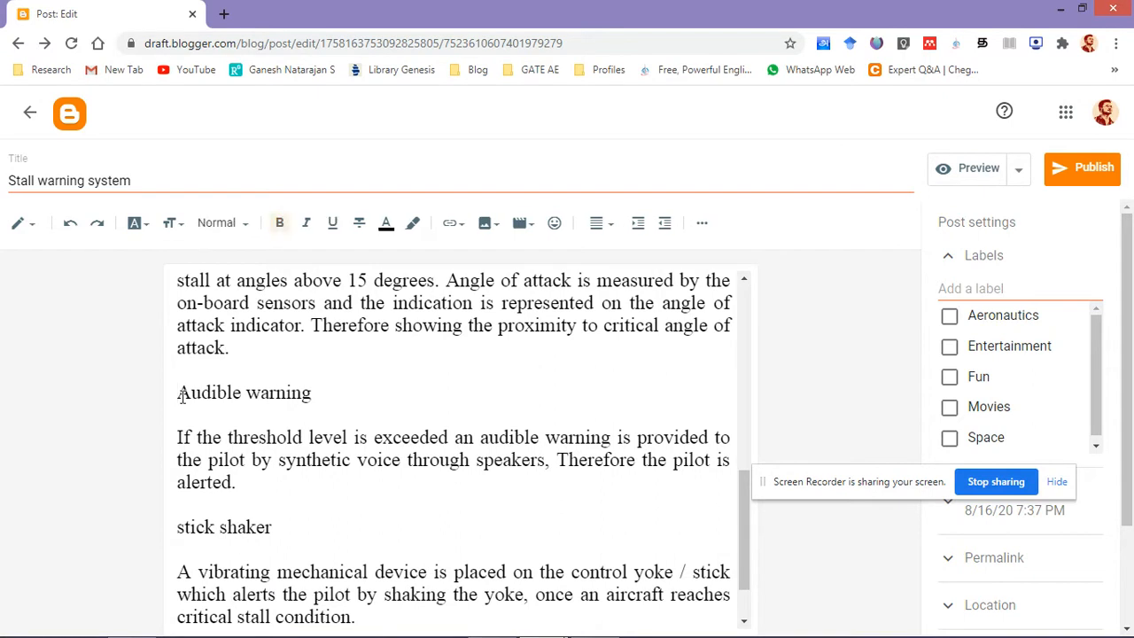
left_click_drag(179, 395, 322, 404)
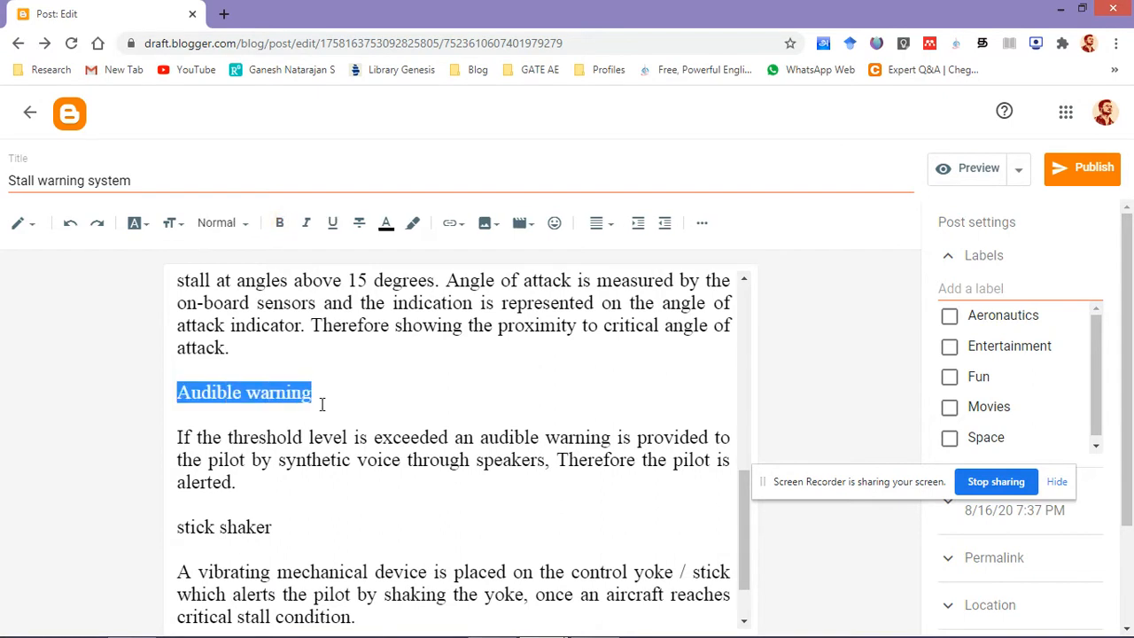
left_click(232, 225)
left_click(256, 294)
Apply the Heading style to the line "stick shaker"
scroll(310, 405, "down", 1)
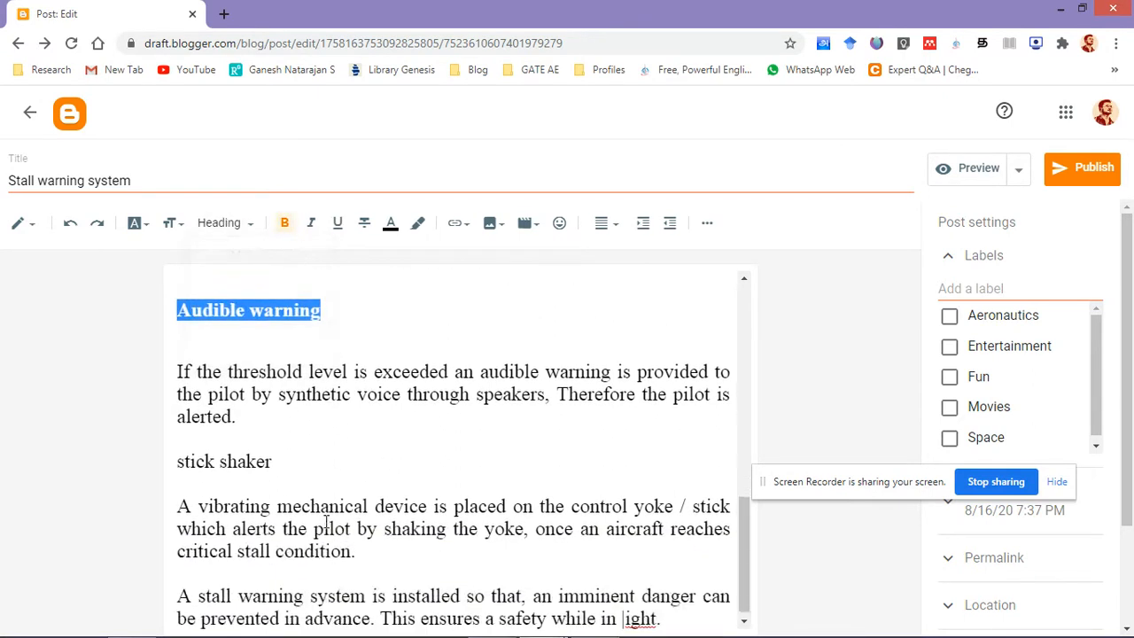
left_click_drag(182, 459, 299, 452)
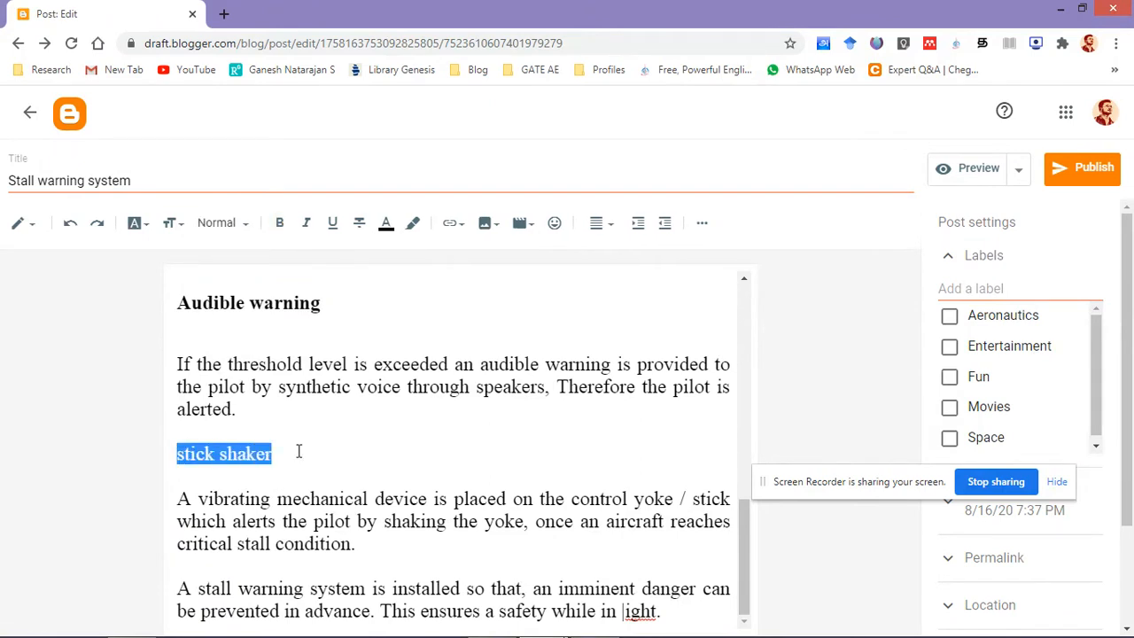
left_click(228, 224)
left_click(282, 310)
scroll(403, 459, "down", 1)
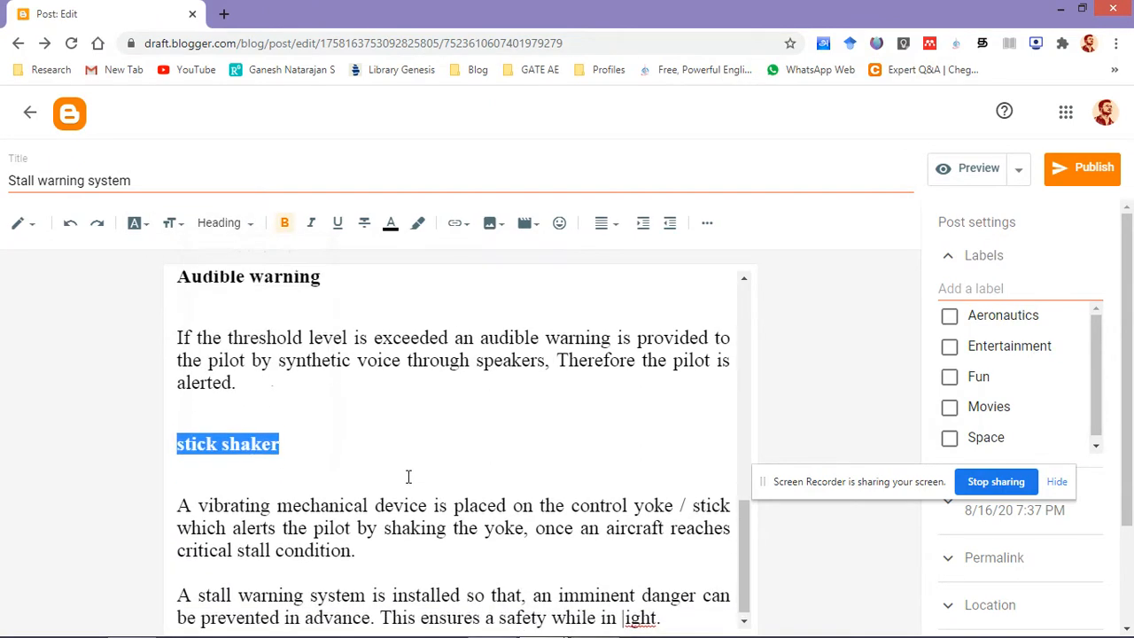
scroll(393, 461, "up", 10)
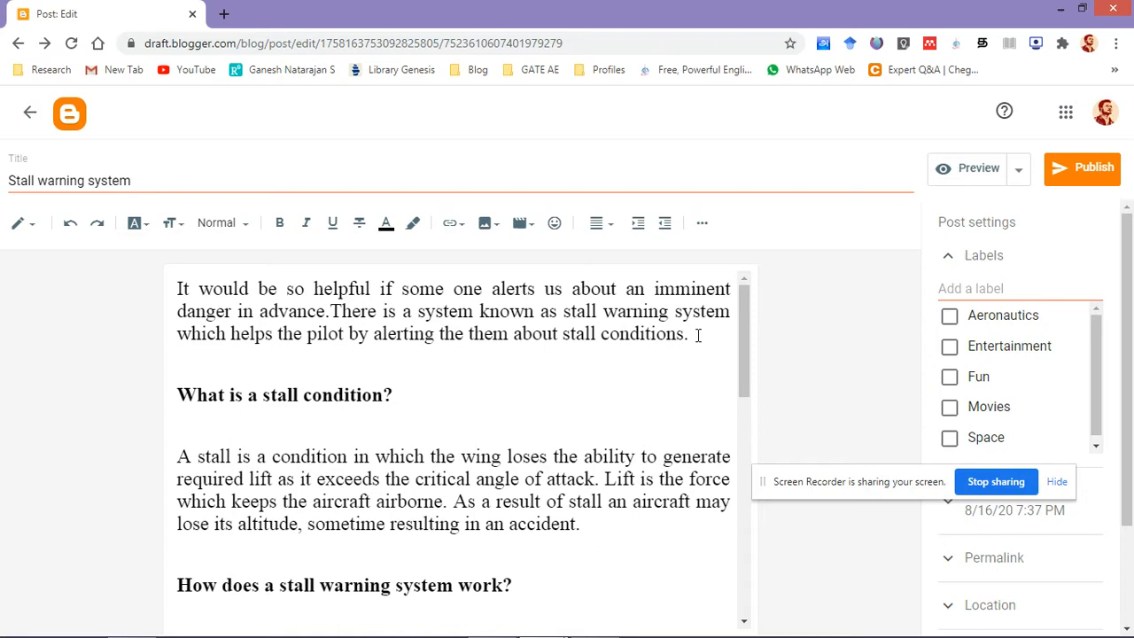
key("Return")
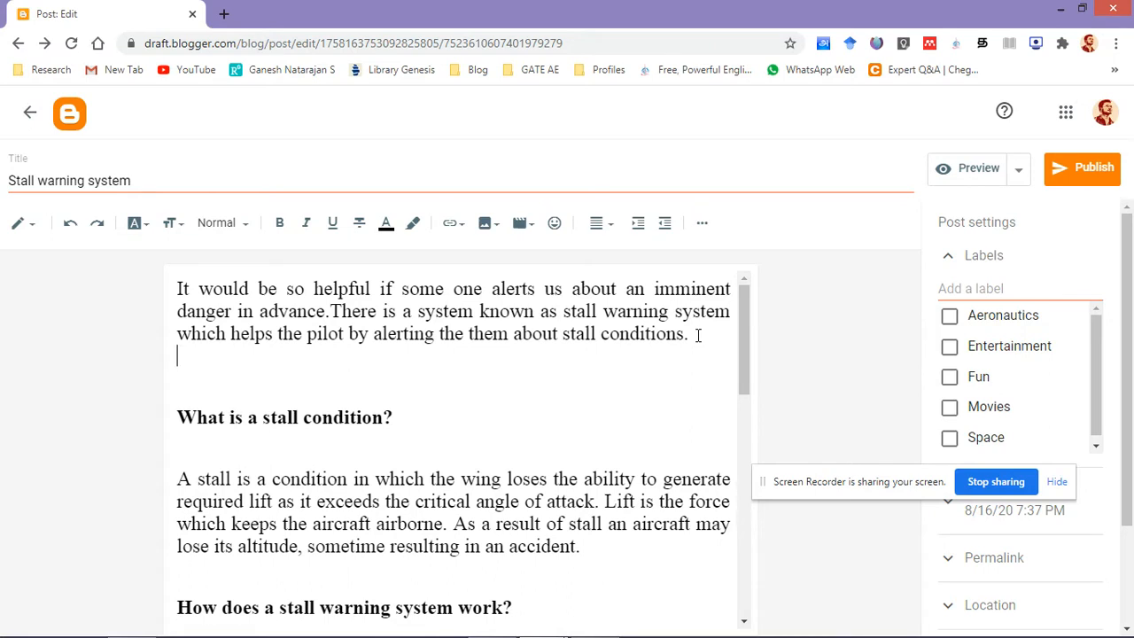
key("Return")
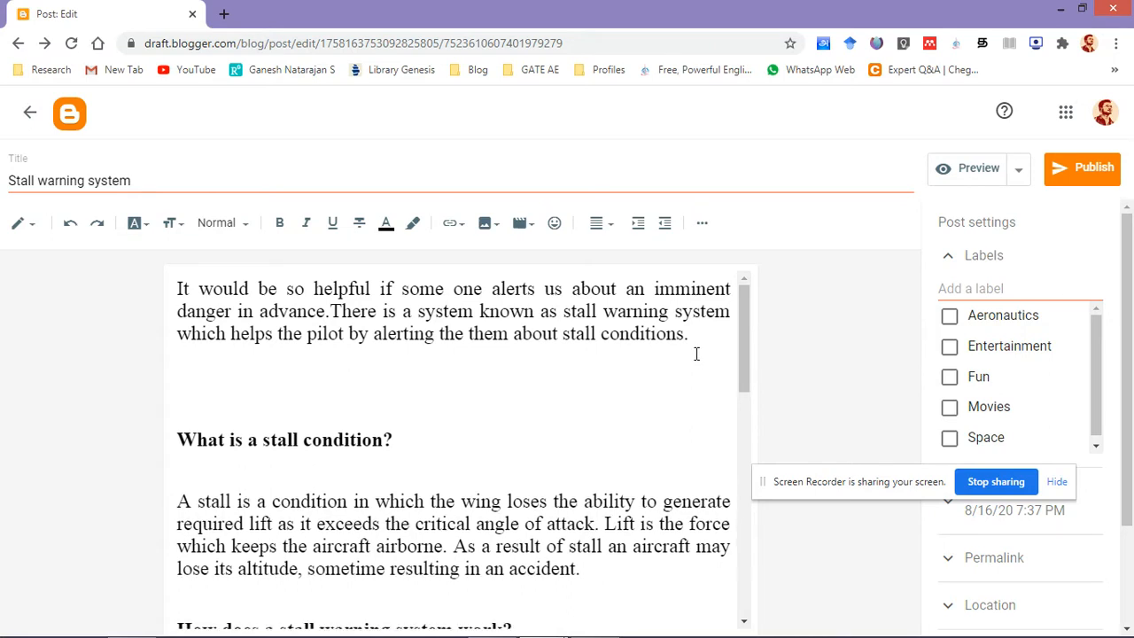
key("BackSpace")
key("BackSpace")
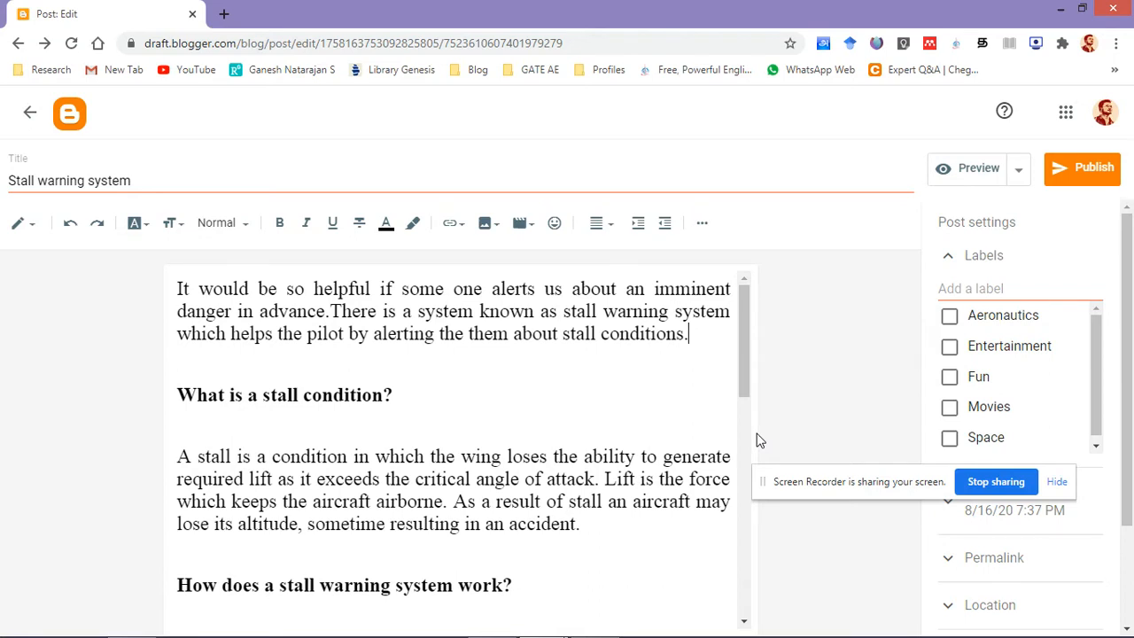
Add two blank lines between the opening paragraph and the heading "What is a stall condition?" and place the cursor in that gap
key("Return")
key("Return")
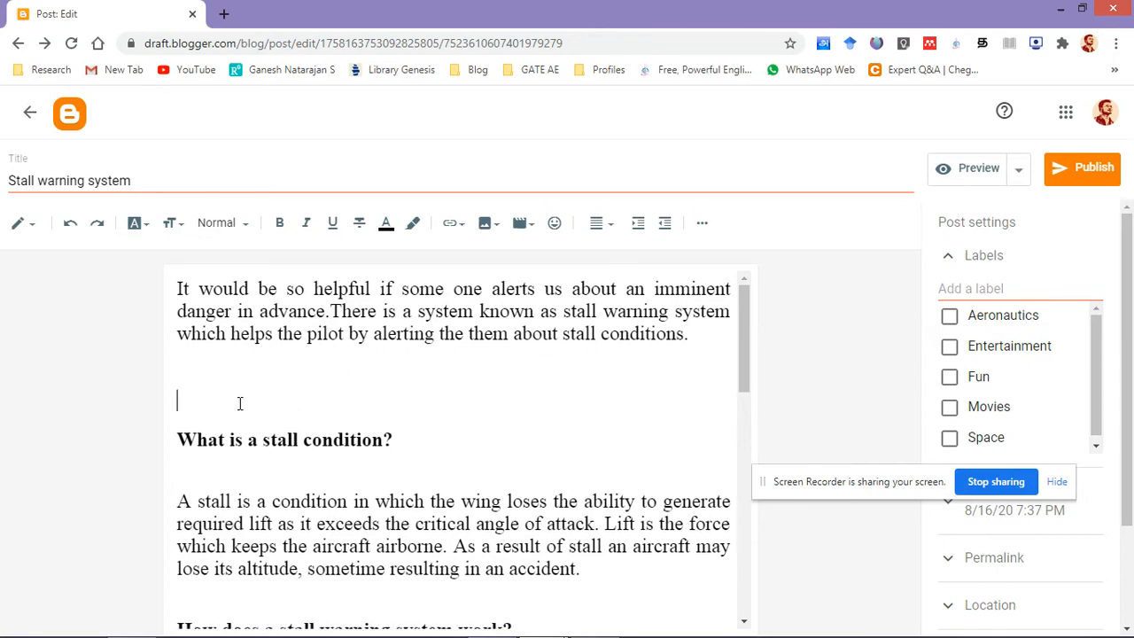
left_click(188, 374)
left_click(189, 405)
left_click(521, 225)
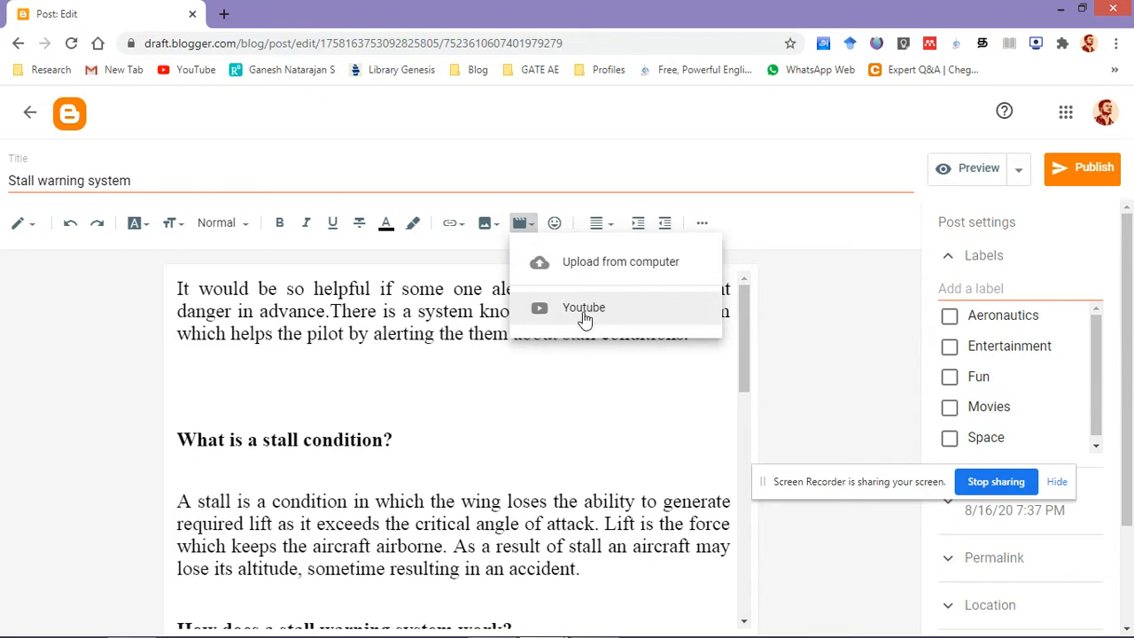
left_click(434, 372)
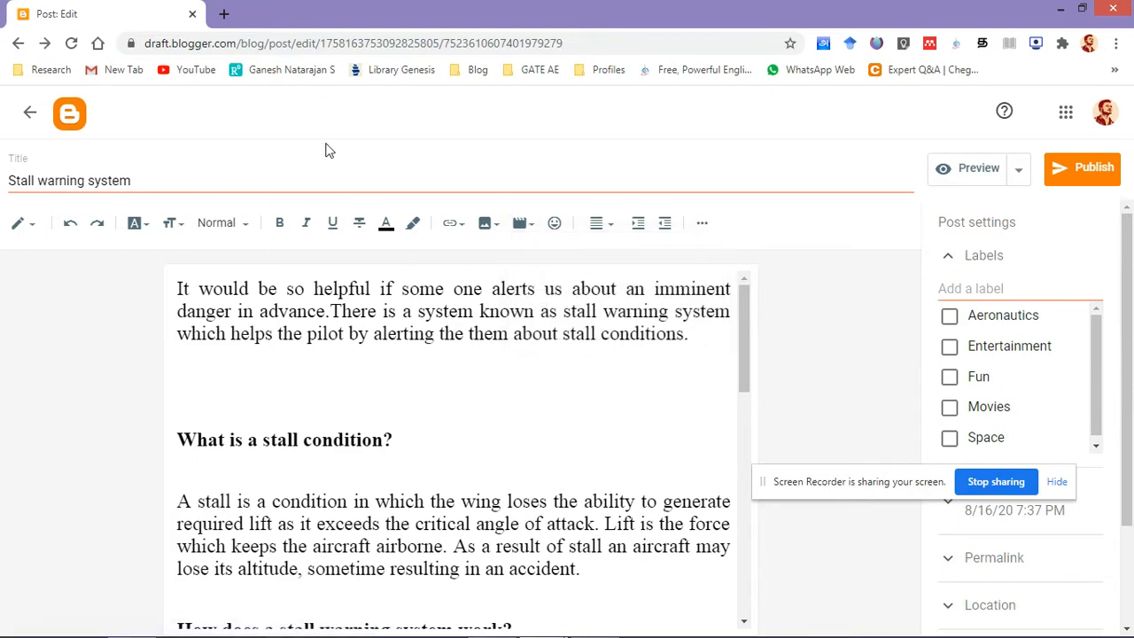
Open youtube.com in a new browser tab
left_click(222, 15)
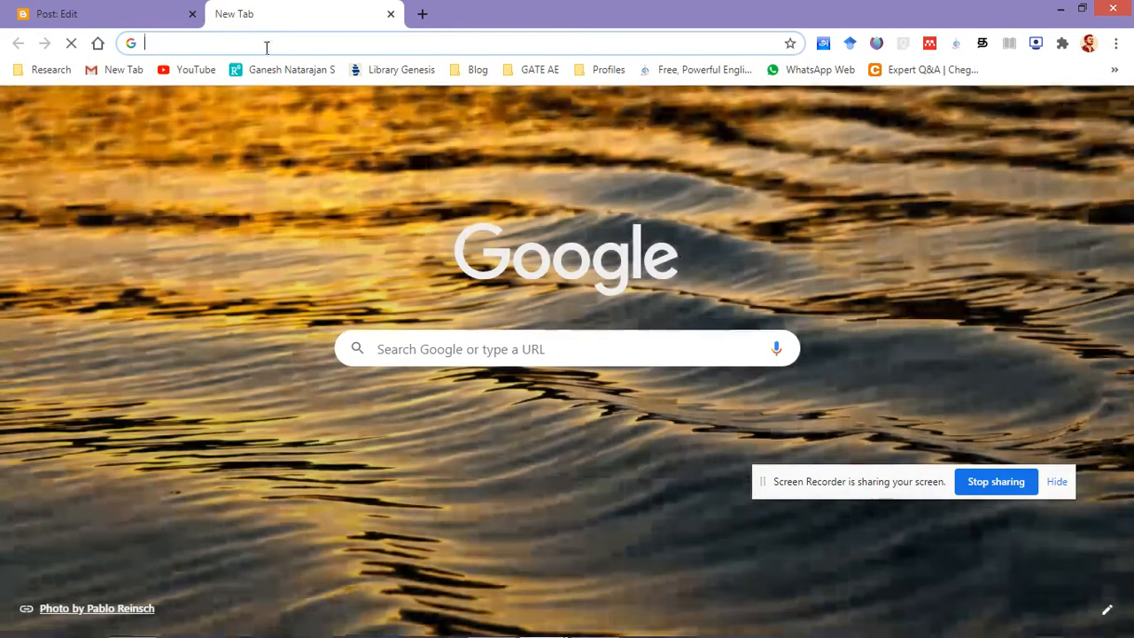
left_click(266, 43)
type("yoyu")
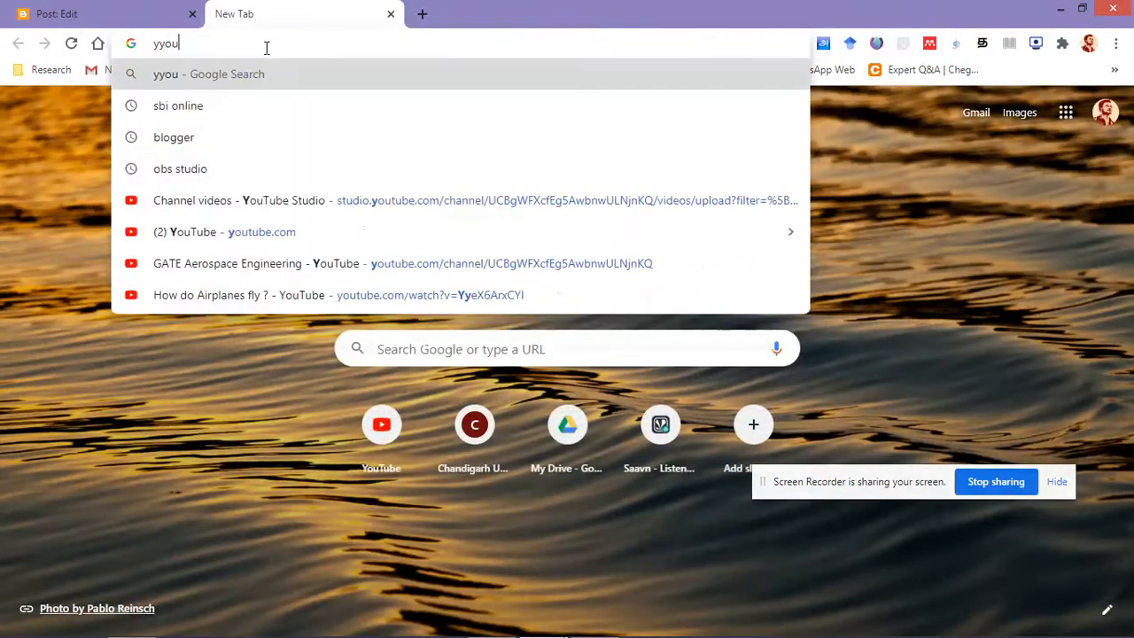
key("BackSpace")
key("BackSpace")
key("BackSpace")
type("outube")
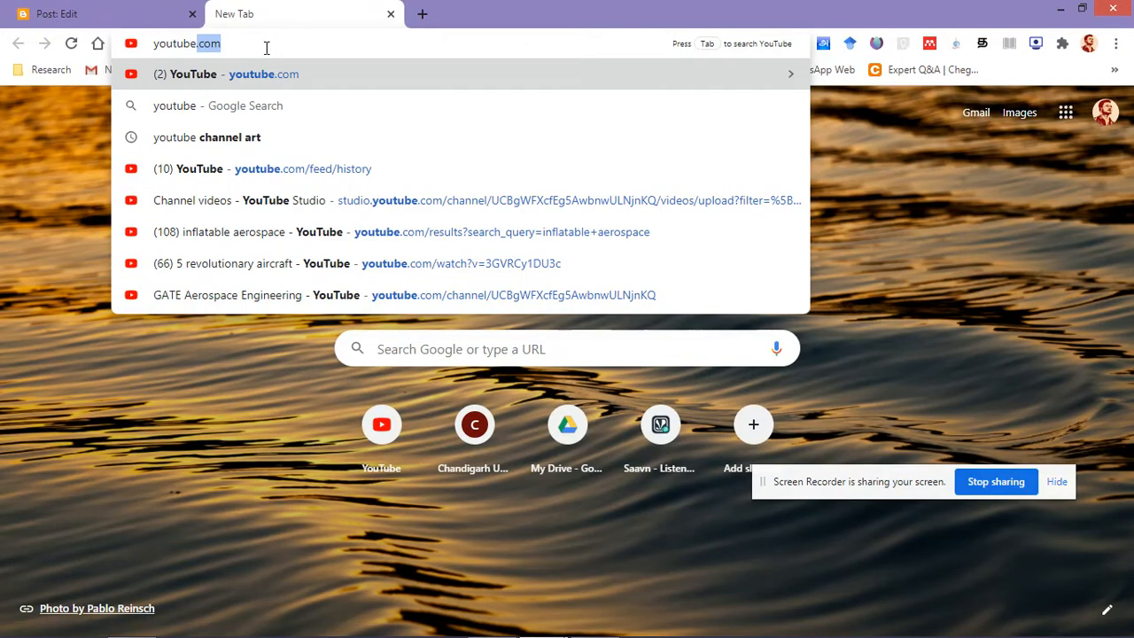
key("Return")
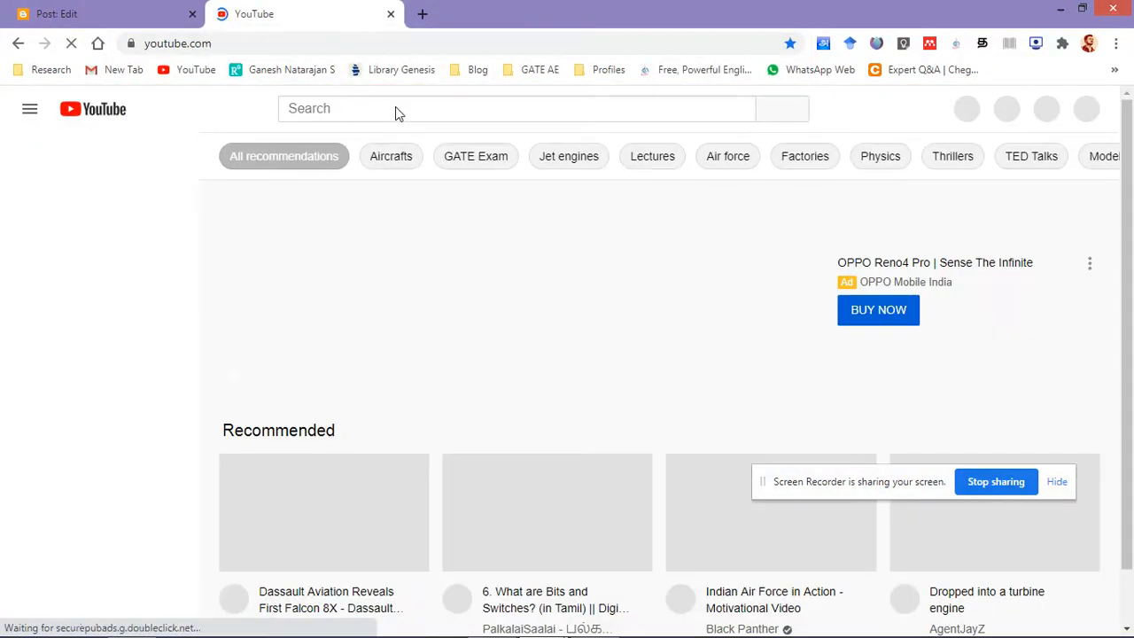
Search YouTube for "stall warning" and look through the first results
left_click(380, 107)
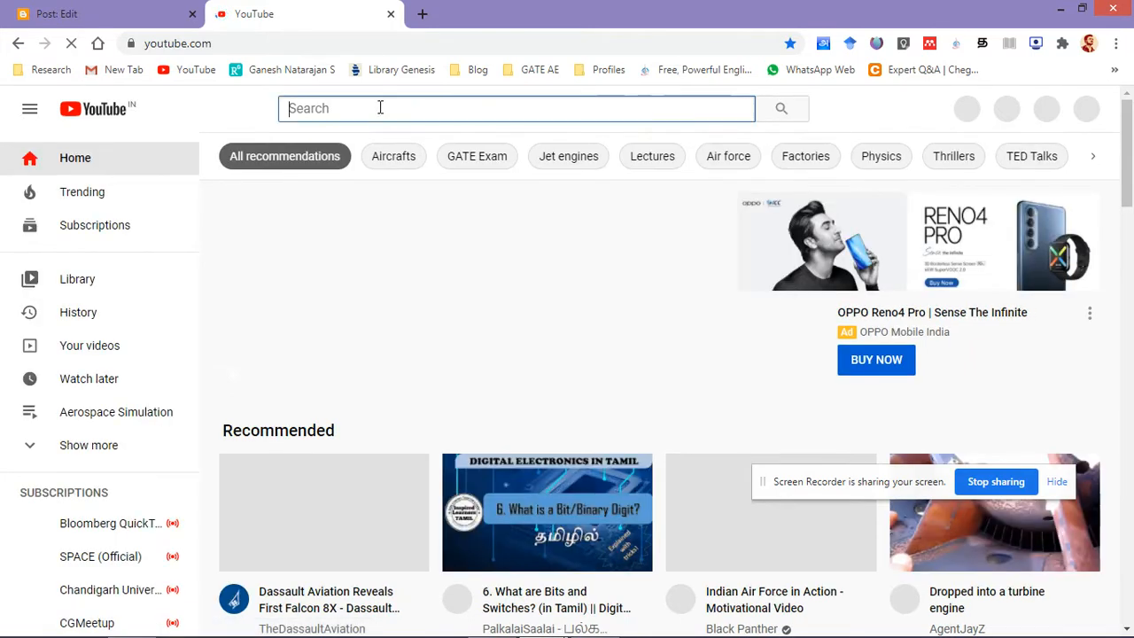
type("stall wa")
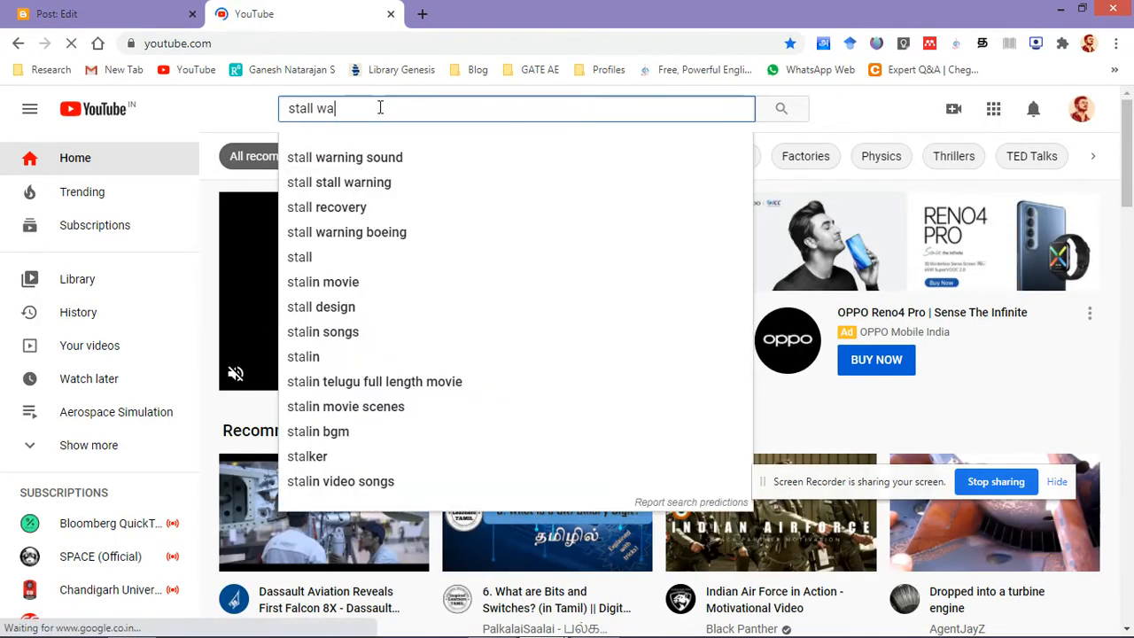
type("rning")
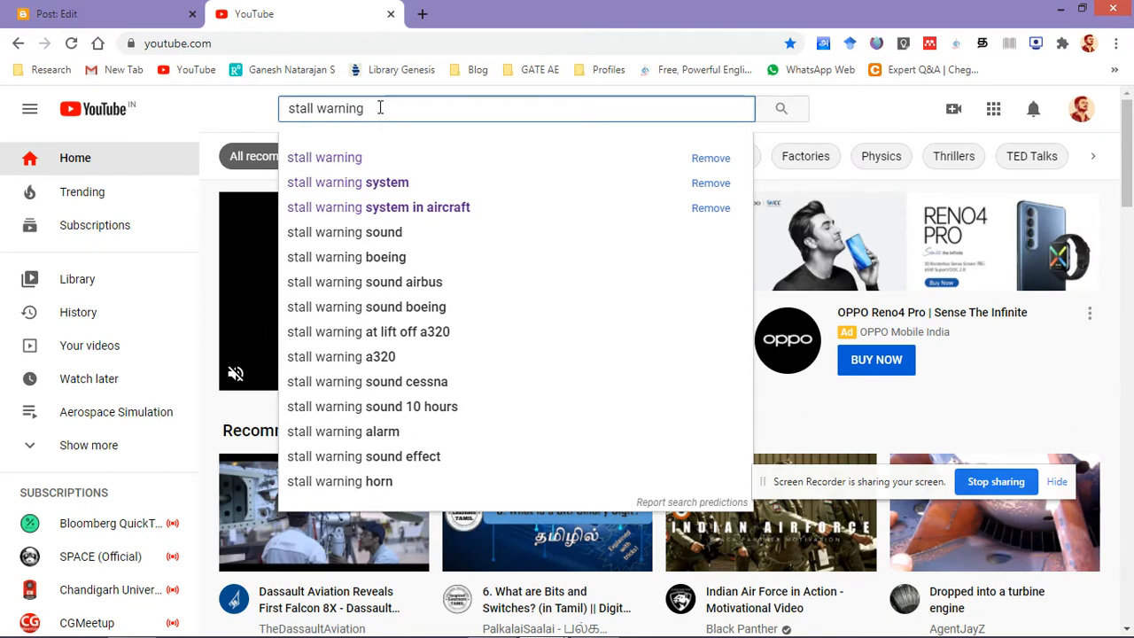
key("Return")
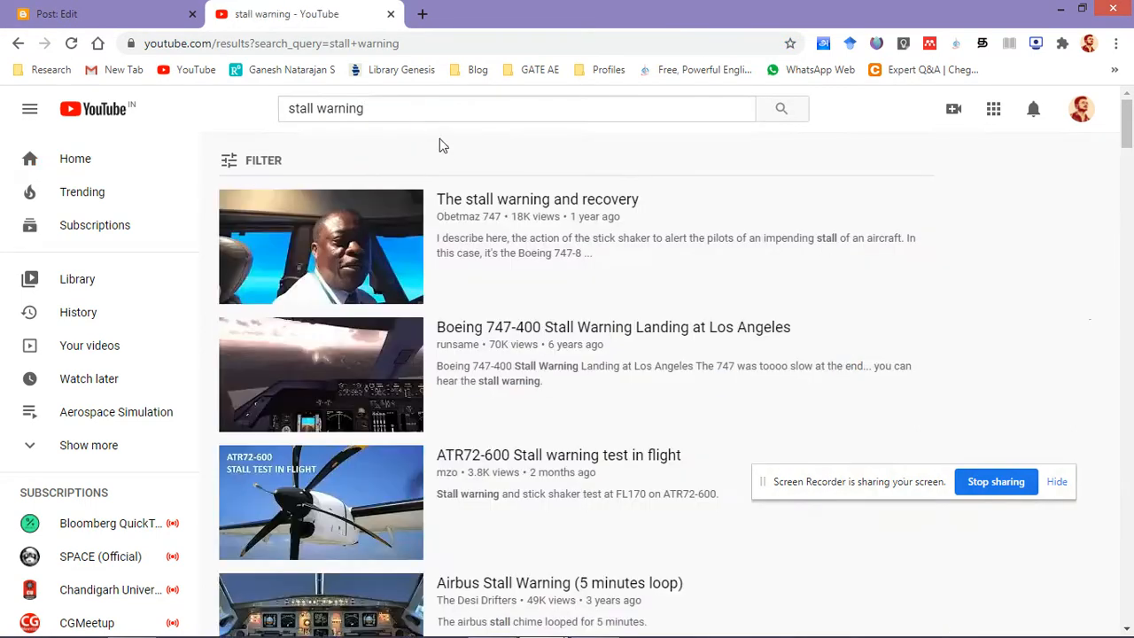
scroll(567, 337, "down", 2)
scroll(577, 367, "up", 2)
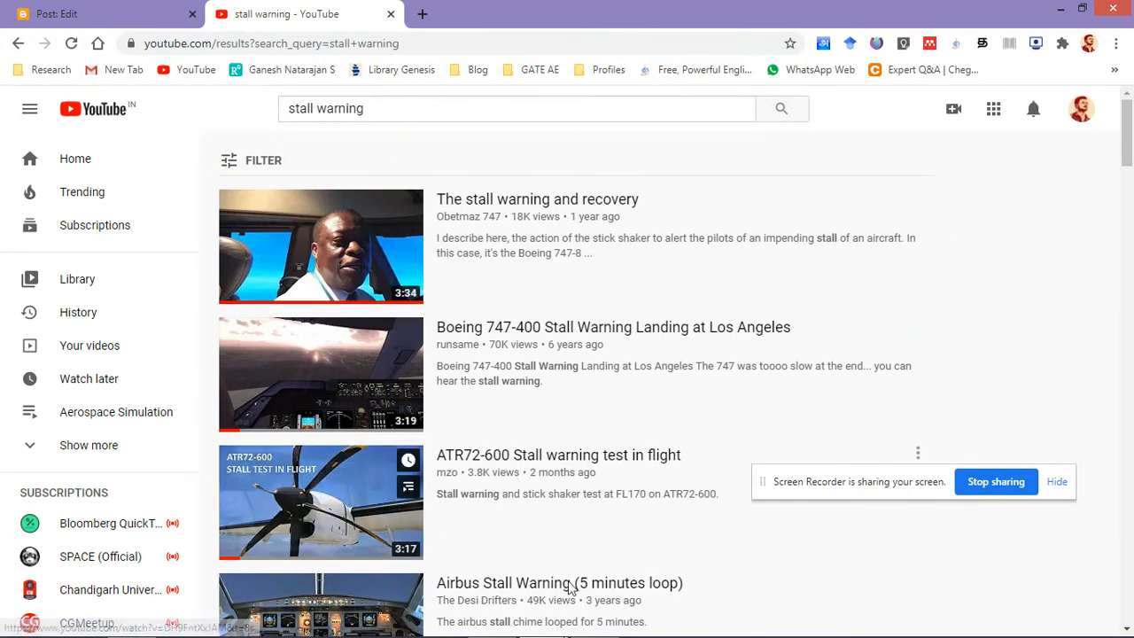
Open the video "ATR72-600 Stall warning test in flight", pause it and copy its title
left_click(571, 473)
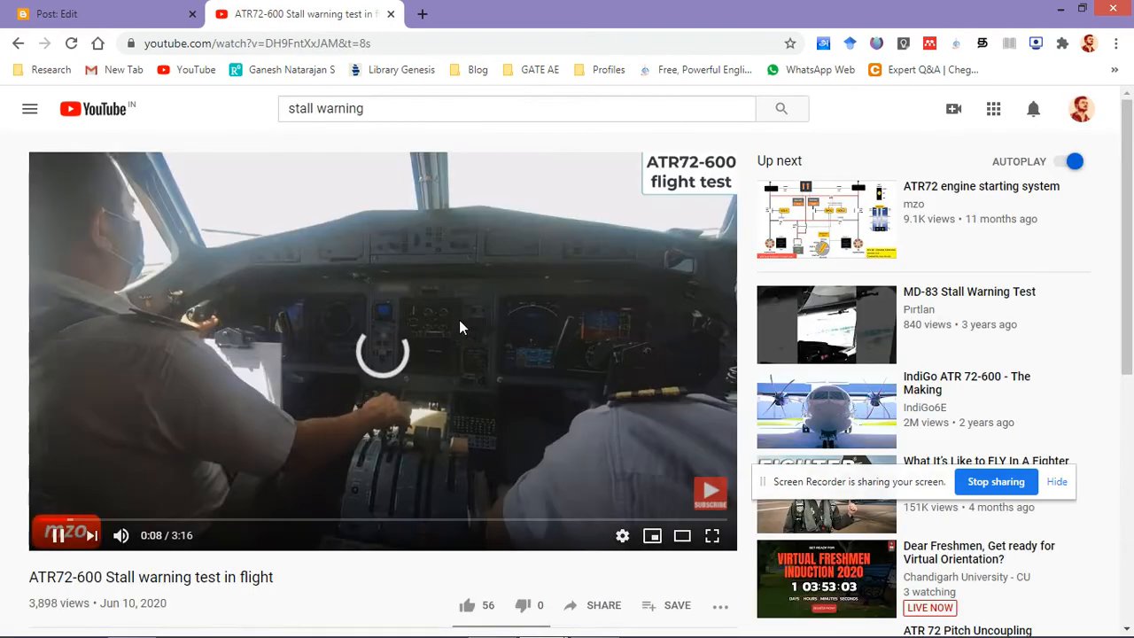
left_click(61, 534)
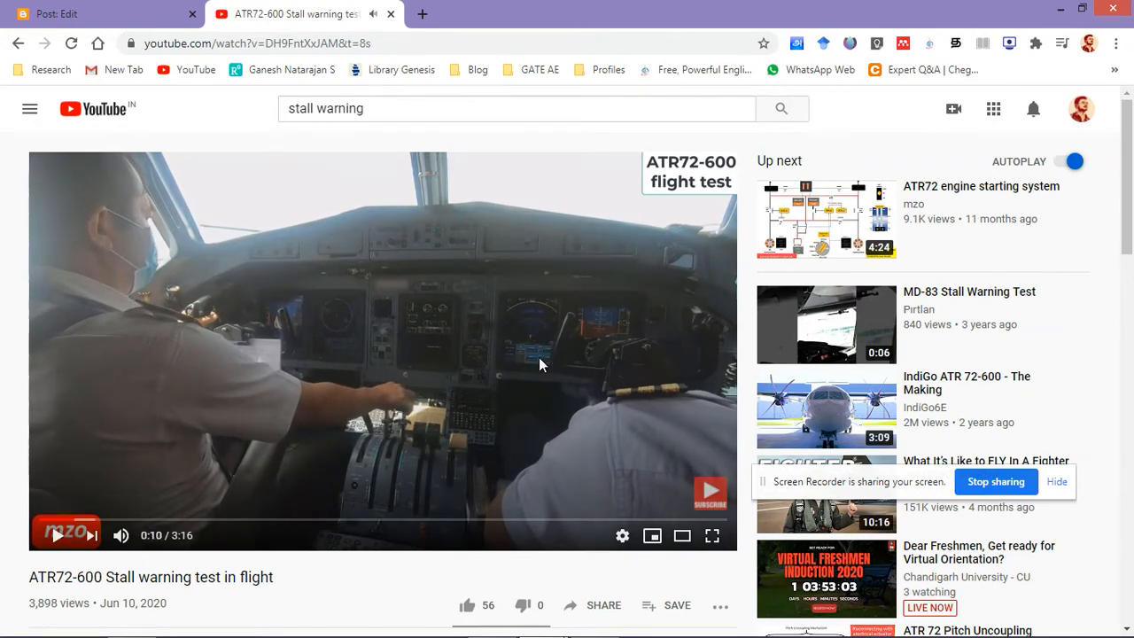
scroll(539, 358, "down", 2)
left_click_drag(291, 413, 32, 407)
key("ctrl+c")
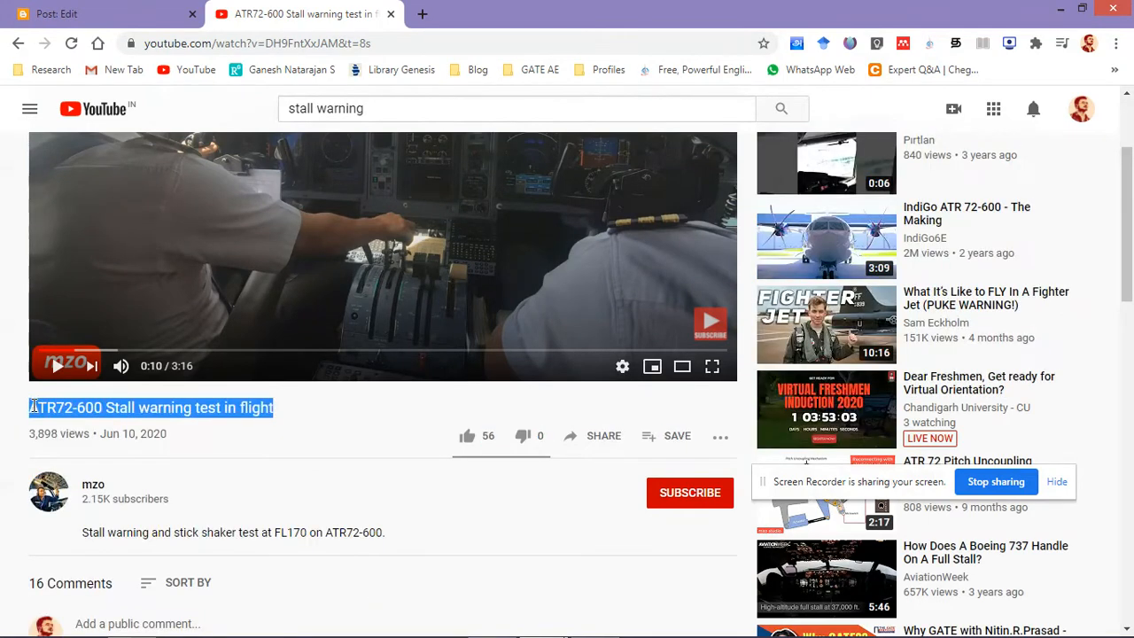
Return to the blog post, start inserting a YouTube video and search for "ATR72-600 Stall warning test in flight" using the copied title
left_click(147, 10)
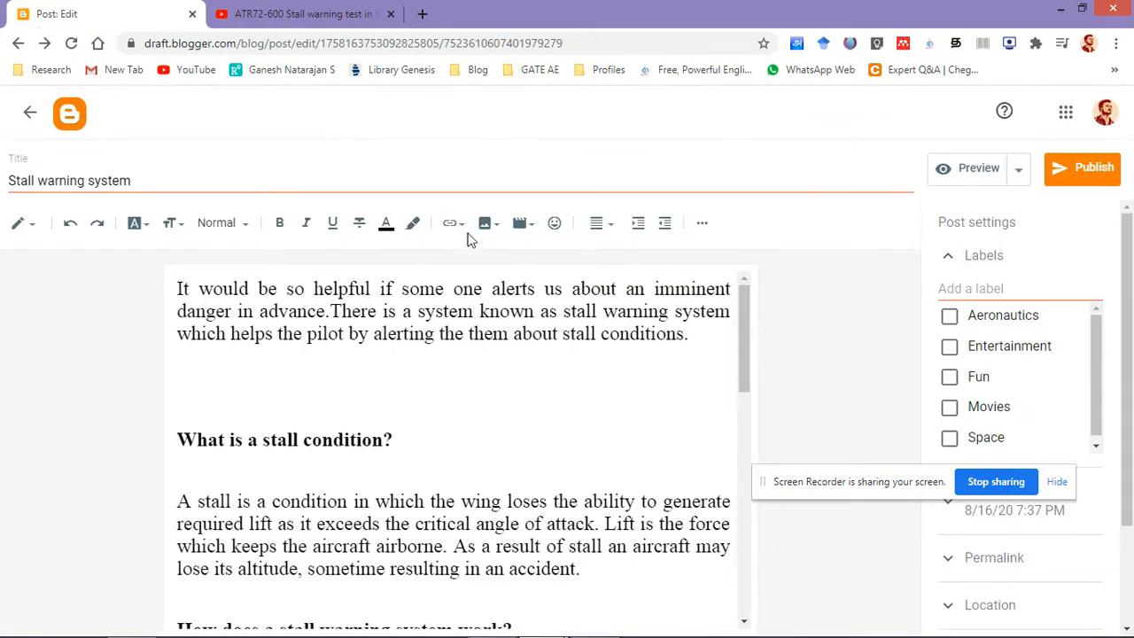
left_click(520, 222)
left_click(591, 311)
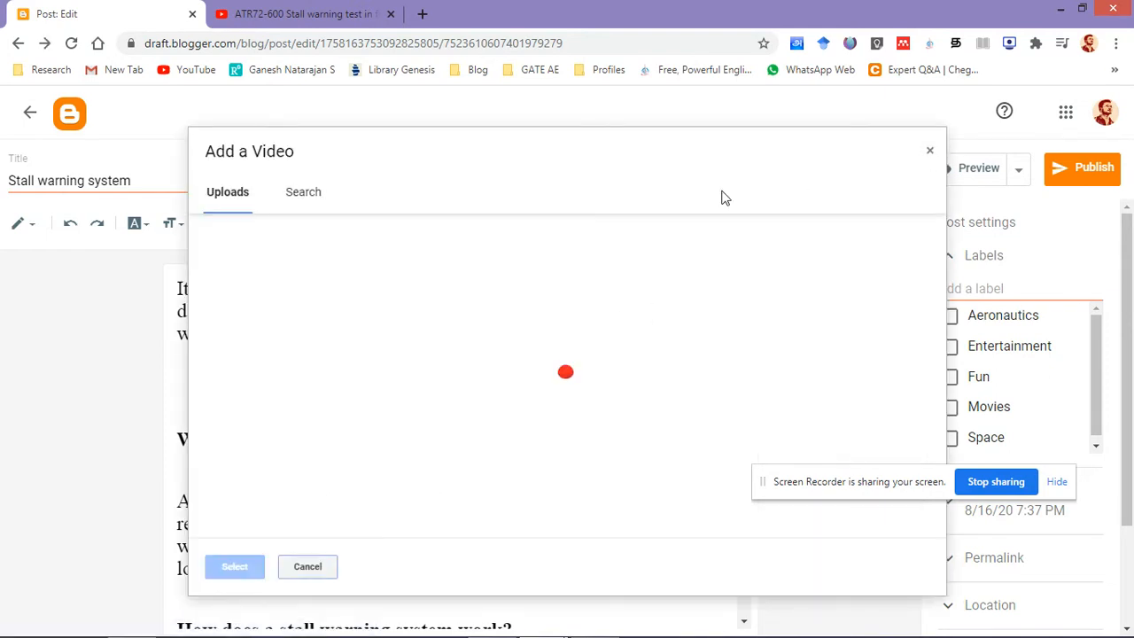
left_click(318, 196)
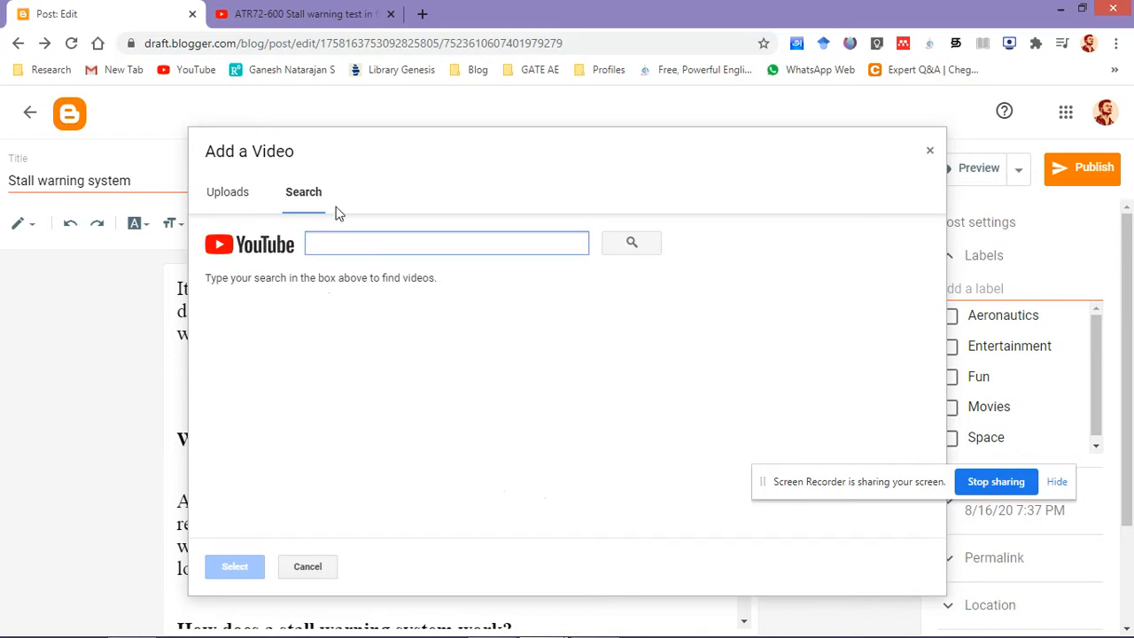
key("ctrl+v")
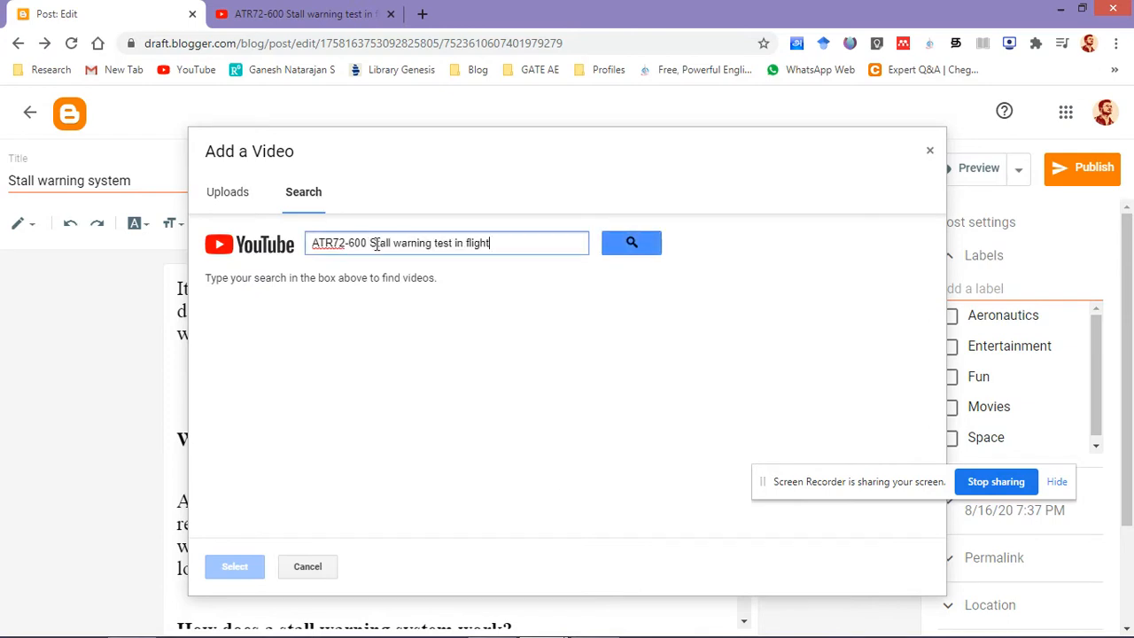
left_click(641, 249)
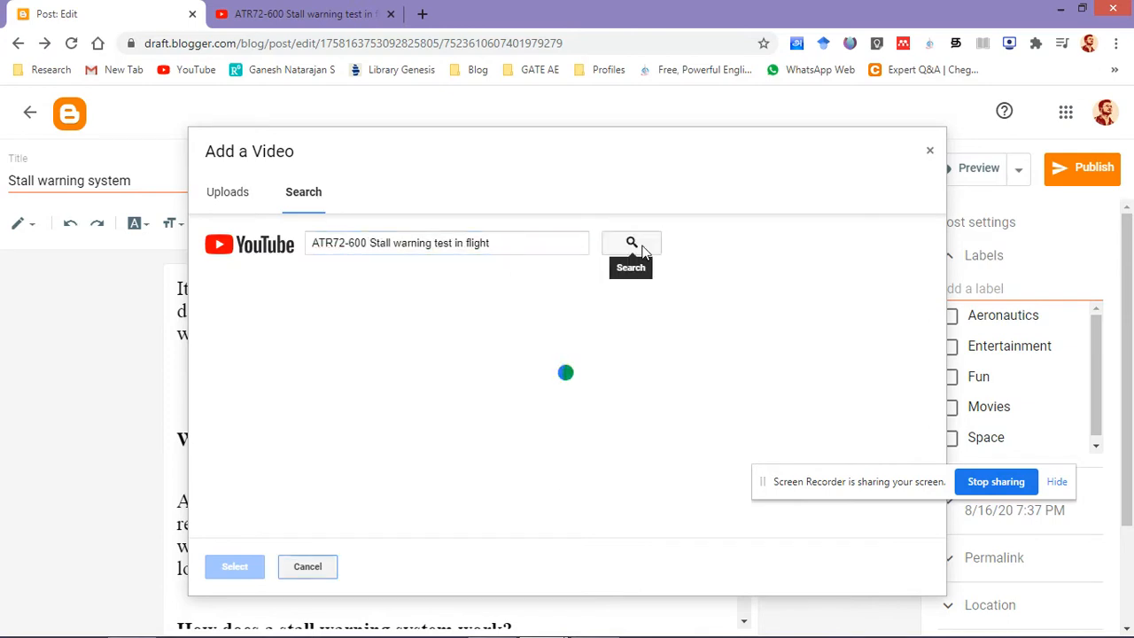
Check the video in the YouTube tab, go back to the "stall warning" results and return to the post
left_click(305, 11)
scroll(257, 208, "up", 2)
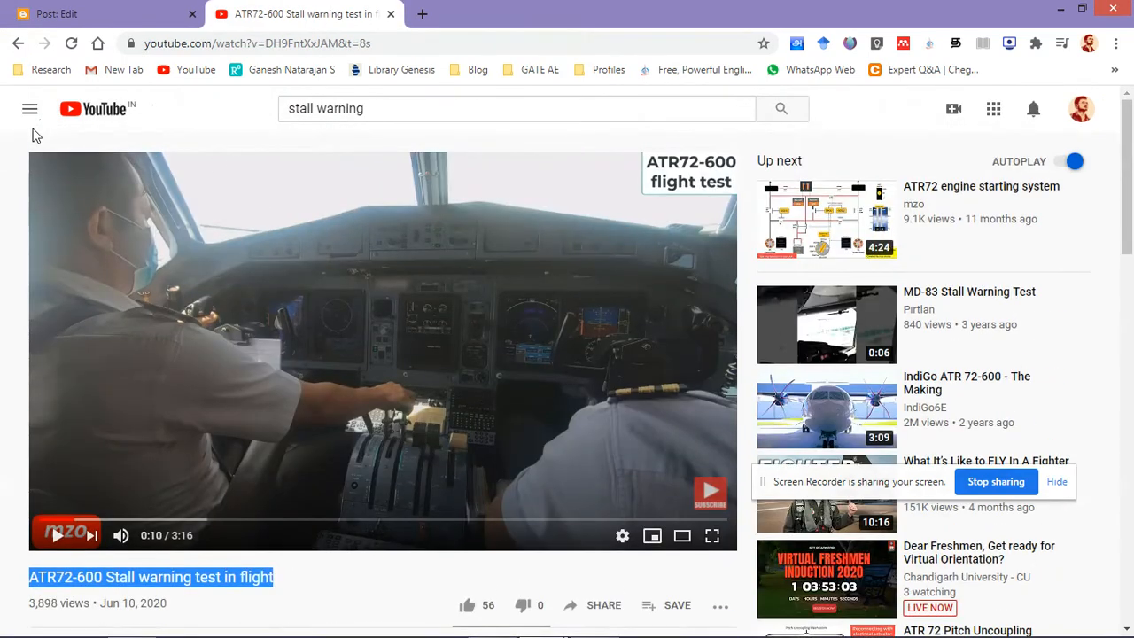
left_click(19, 46)
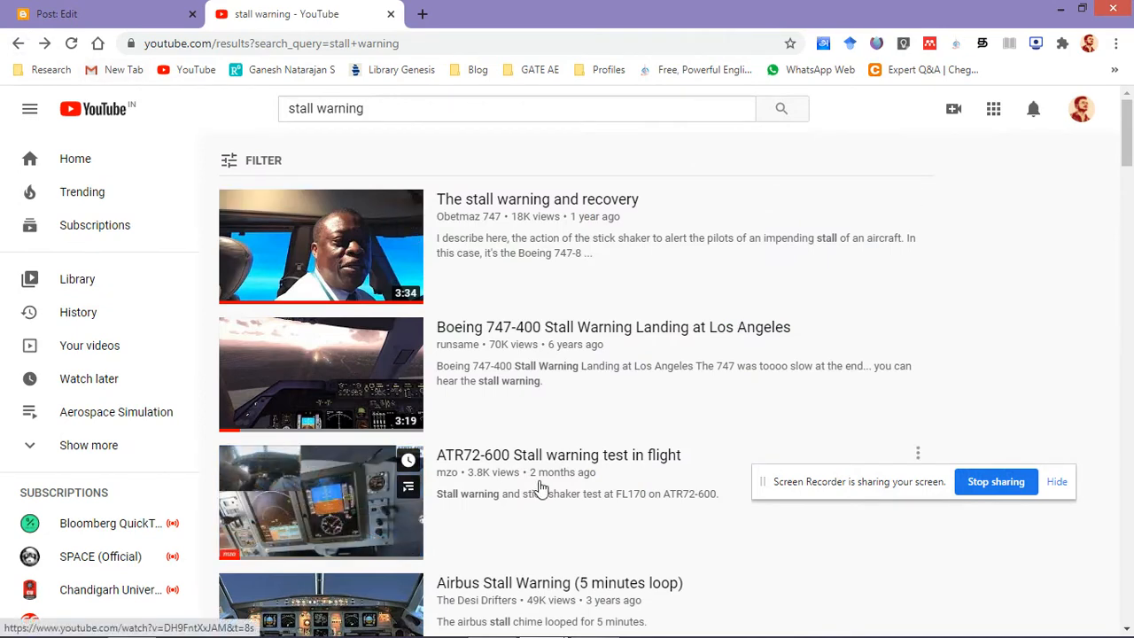
left_click(108, 12)
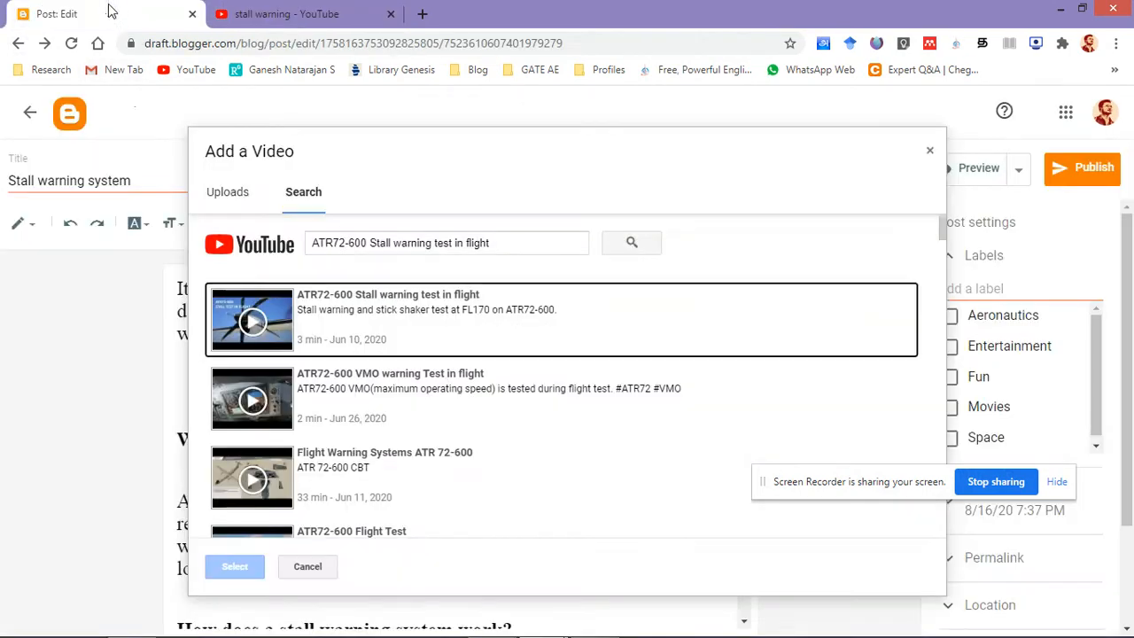
Insert the video "ATR72-600 Stall warning test in flight" below the opening paragraph and check its placement
left_click(371, 316)
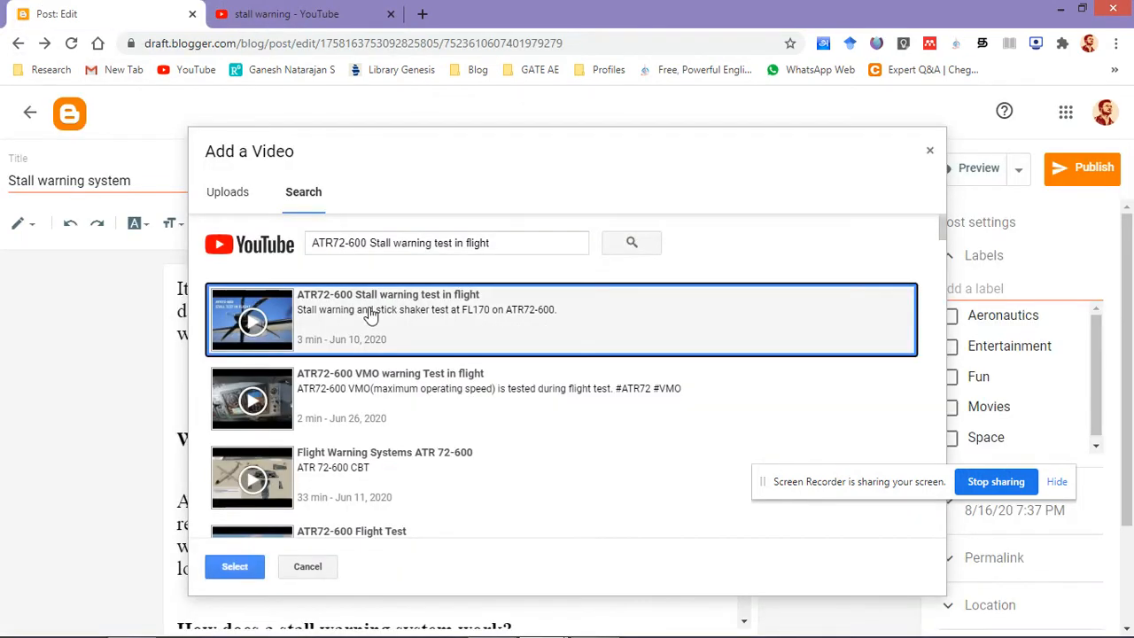
left_click(235, 567)
scroll(431, 471, "down", 3)
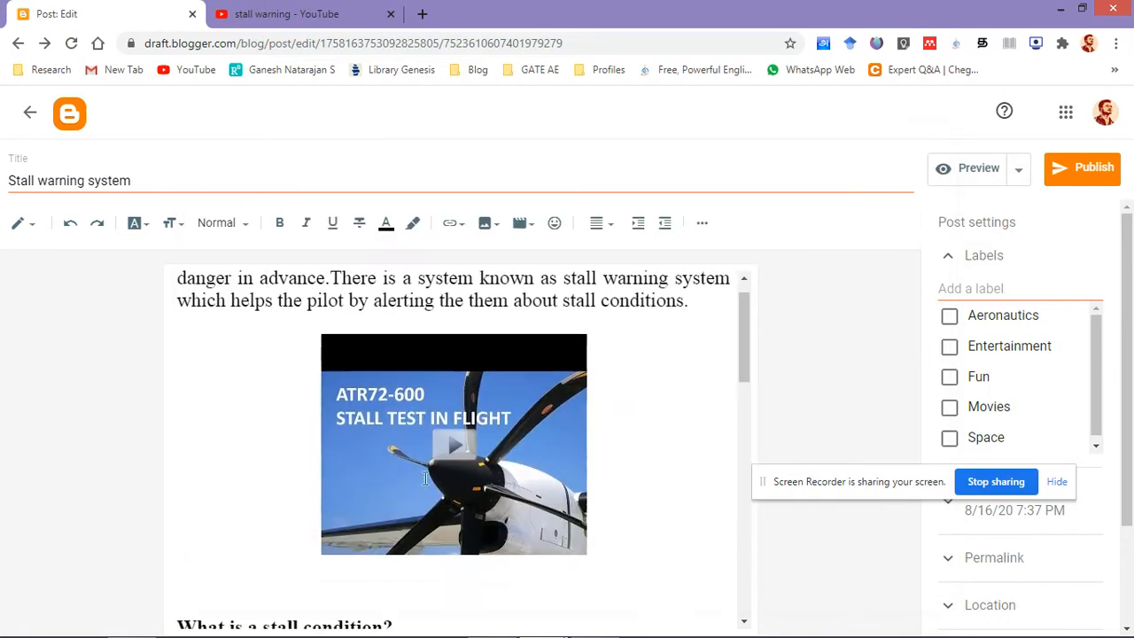
scroll(430, 471, "up", 3)
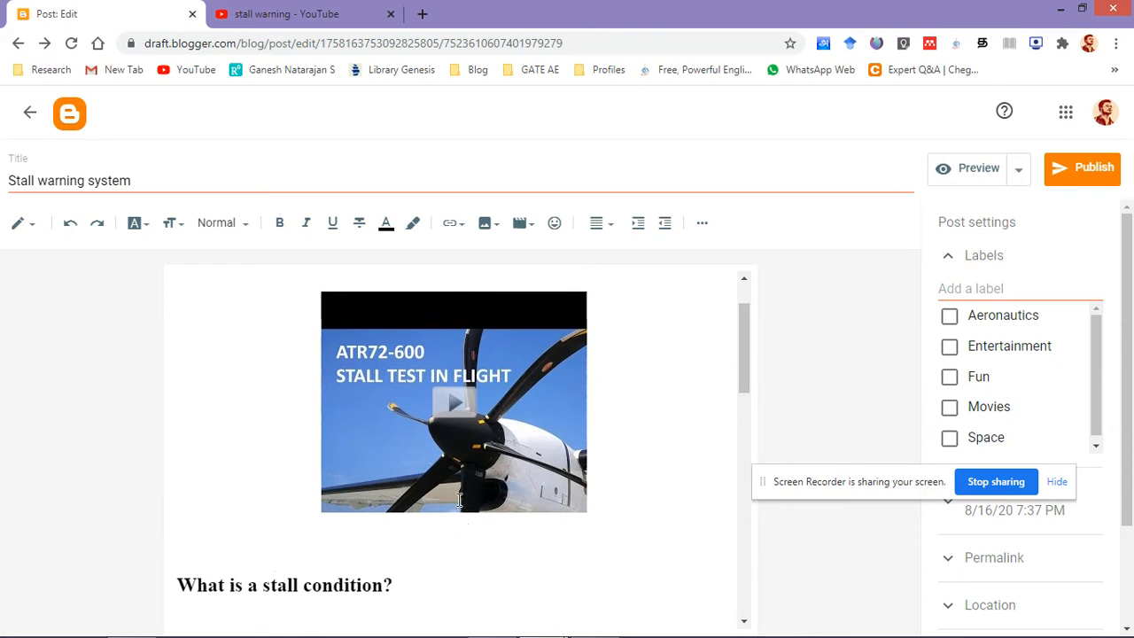
scroll(459, 499, "up", 1)
scroll(363, 377, "down", 1)
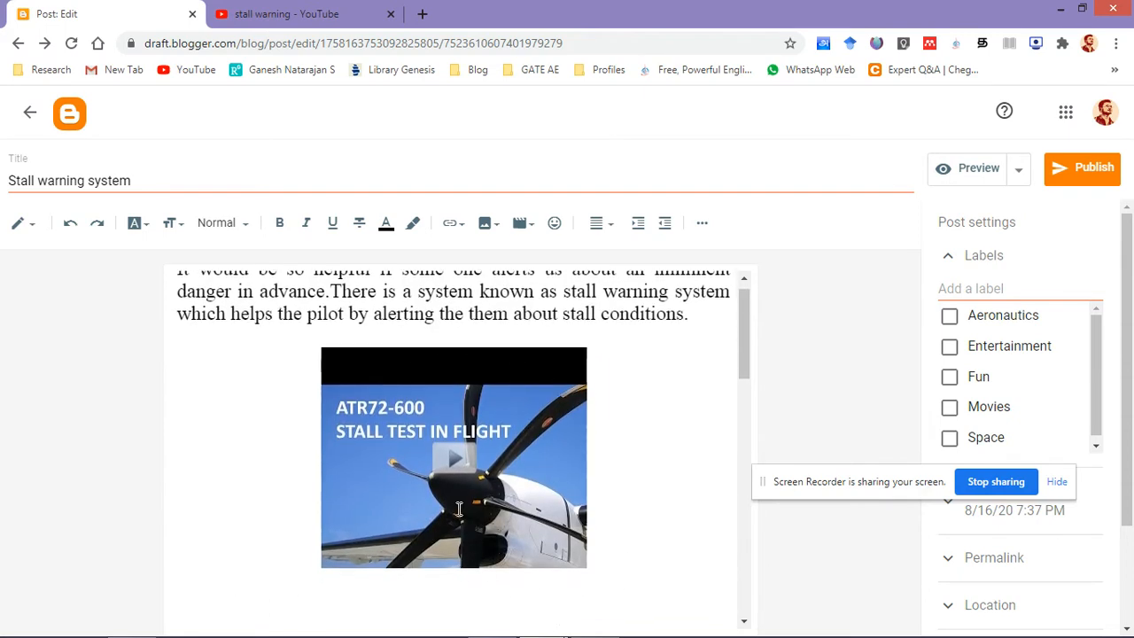
scroll(458, 510, "down", 1)
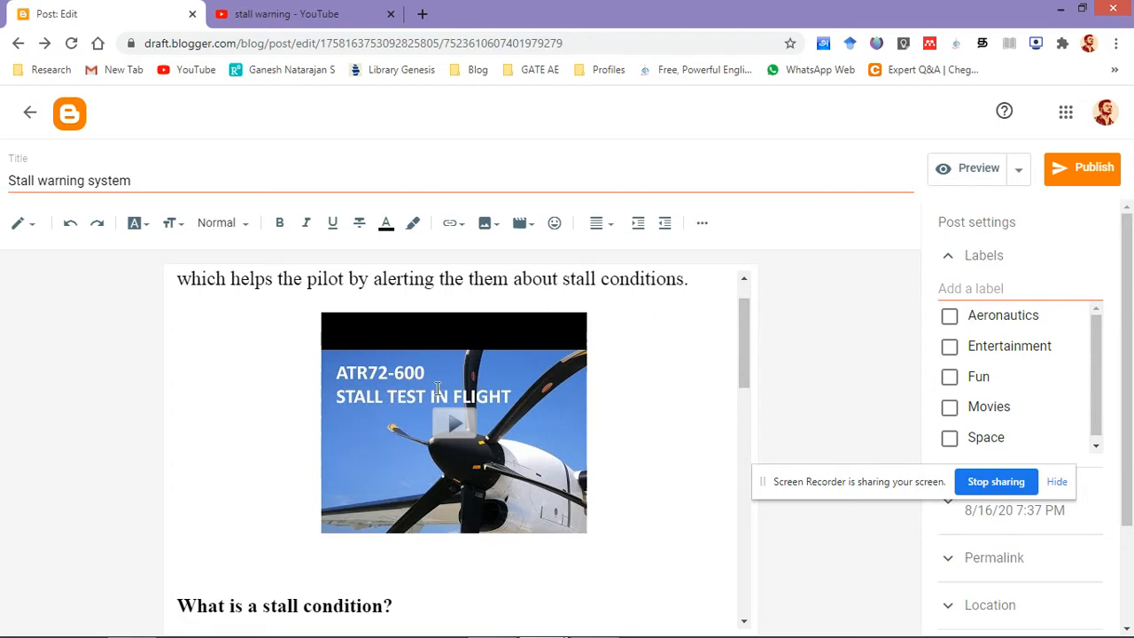
Examine the embedded video's code in the post's HTML view and return to Compose view
left_click(27, 227)
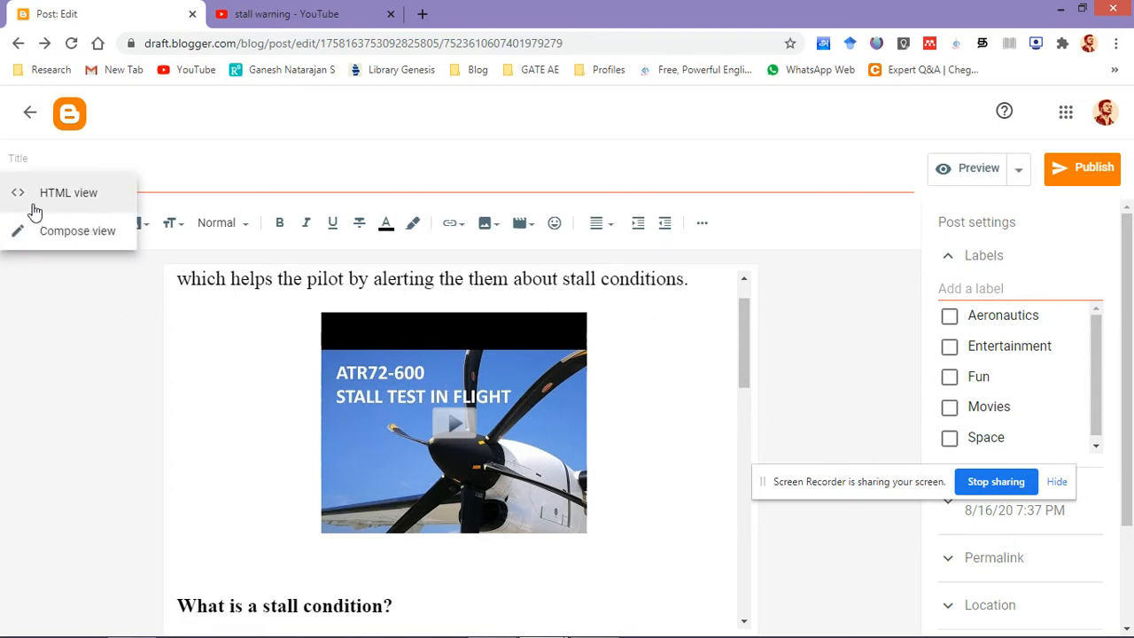
left_click(33, 206)
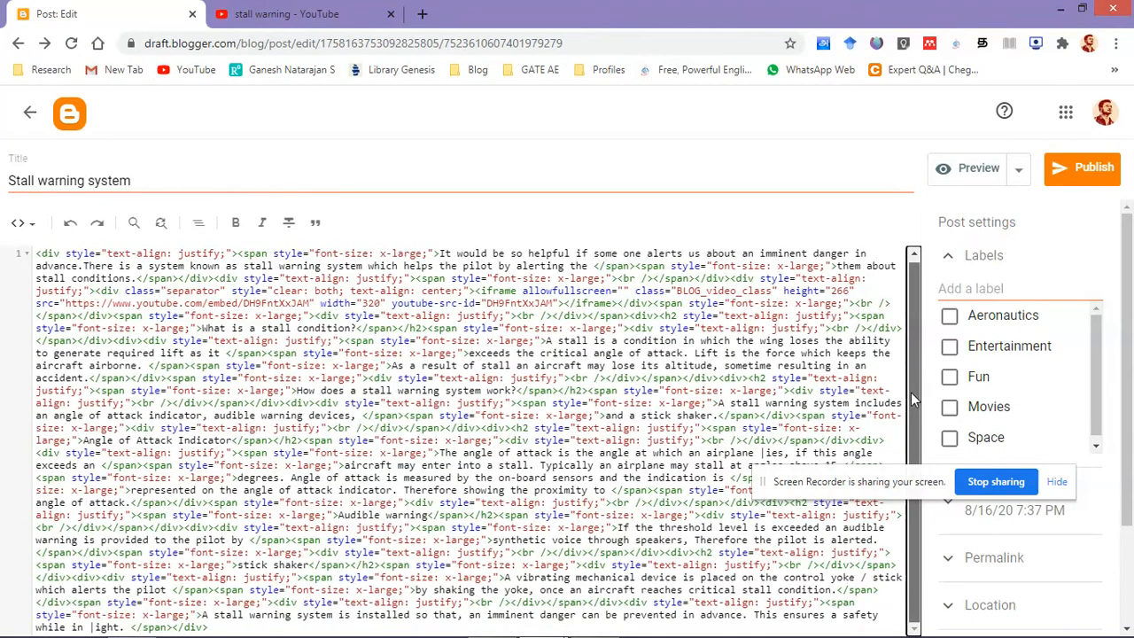
left_click_drag(911, 393, 913, 344)
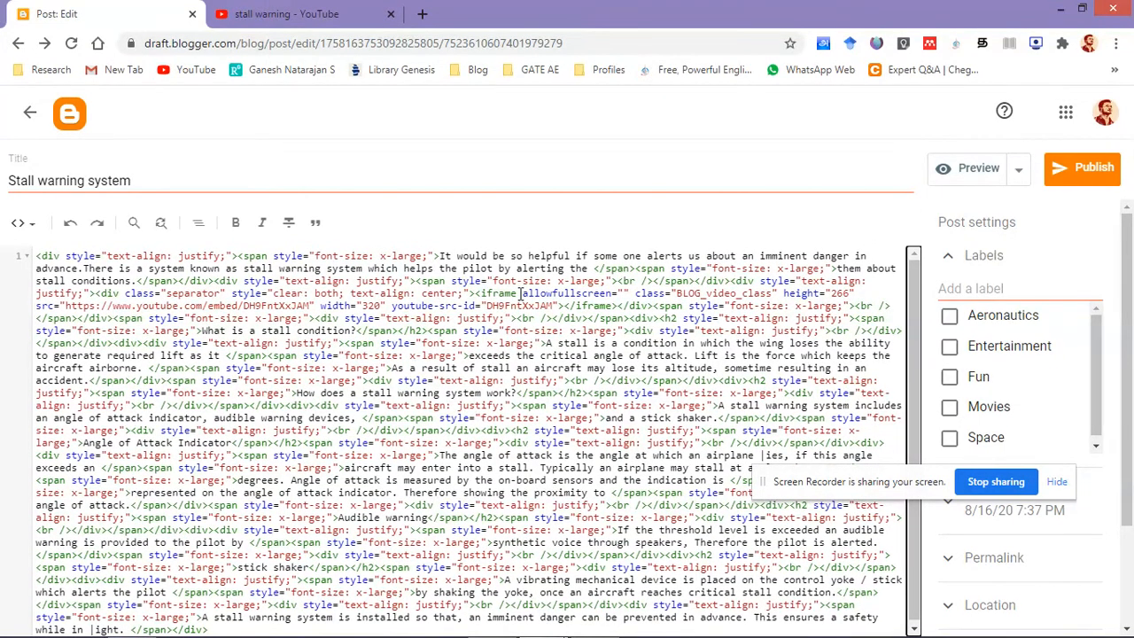
left_click(23, 223)
left_click(48, 268)
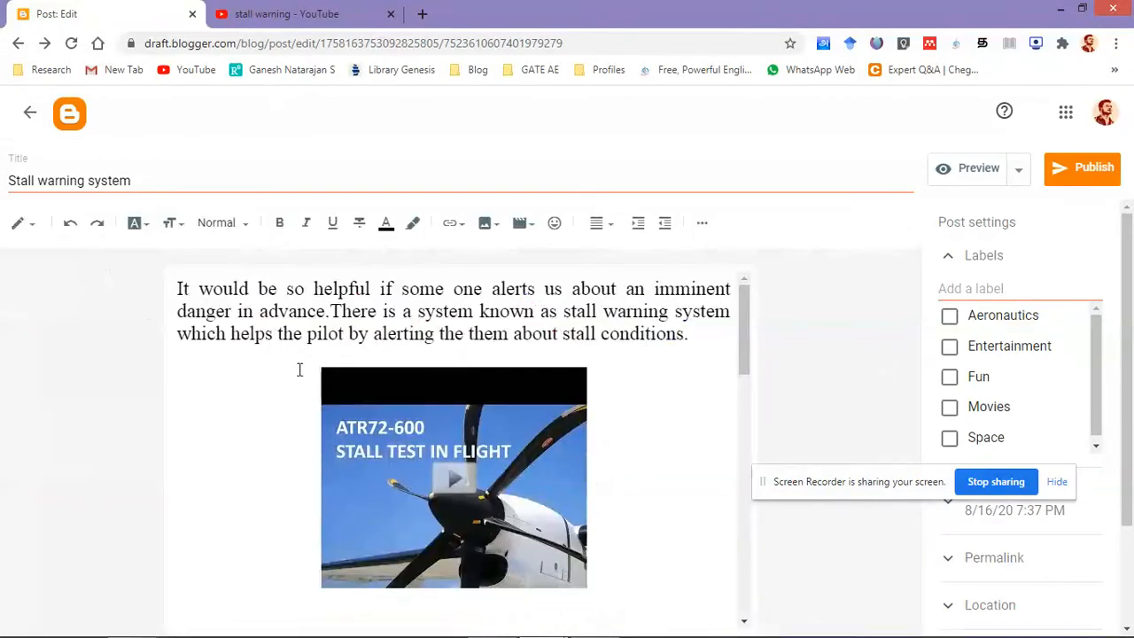
In the post's HTML view, set the embedded video's height to 470 and its width to 835
left_click(24, 223)
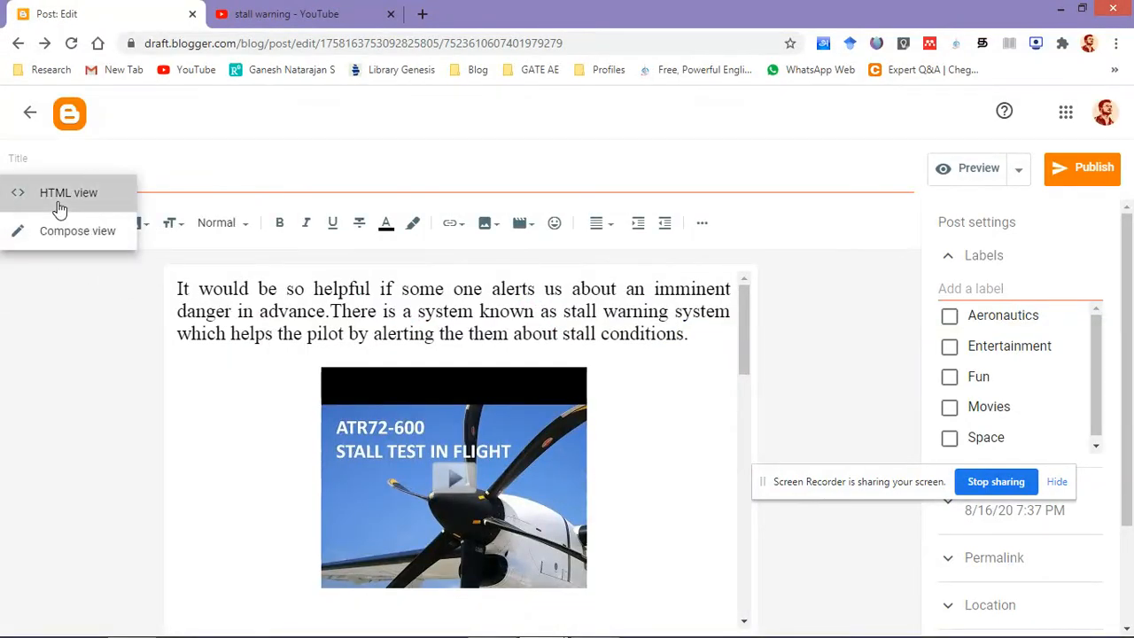
left_click(59, 200)
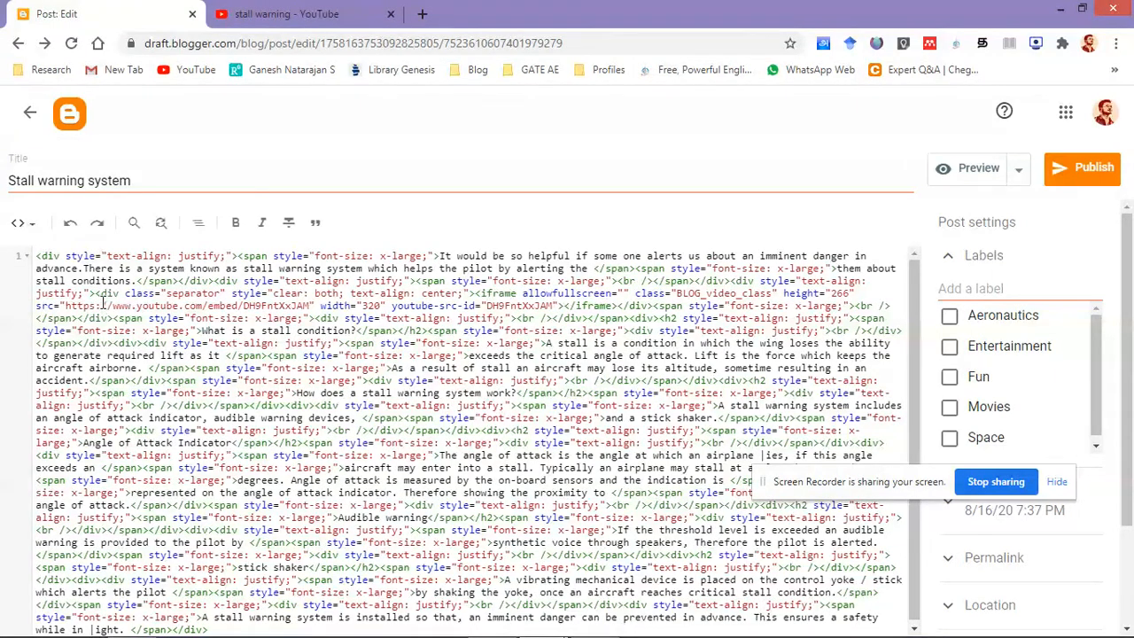
left_click_drag(67, 306, 306, 305)
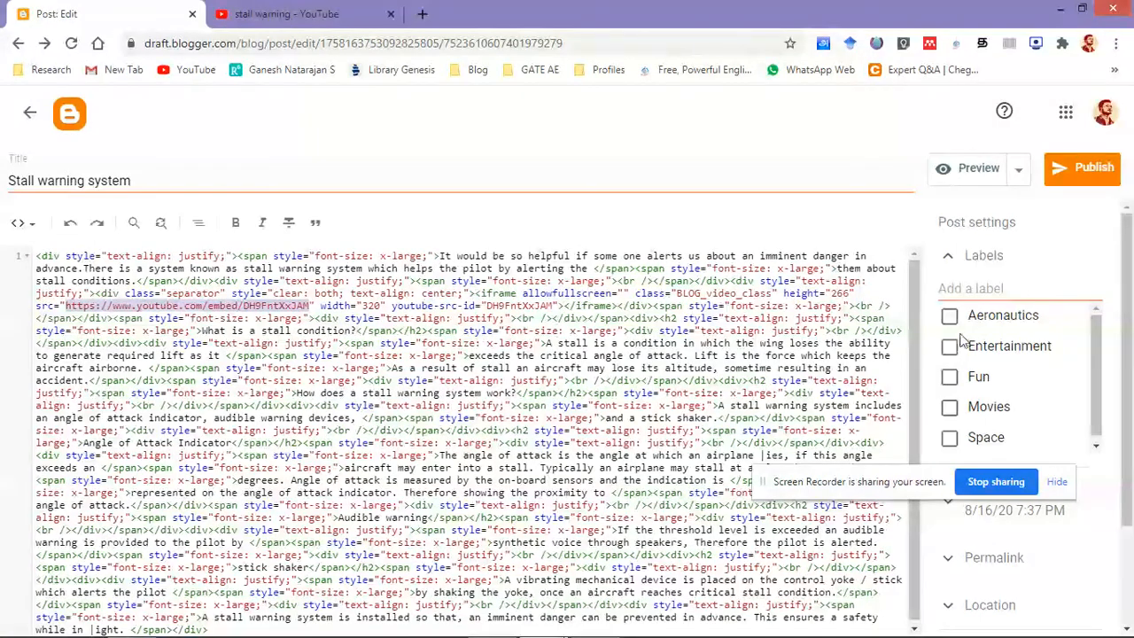
left_click(832, 293)
left_click_drag(840, 296, 854, 296)
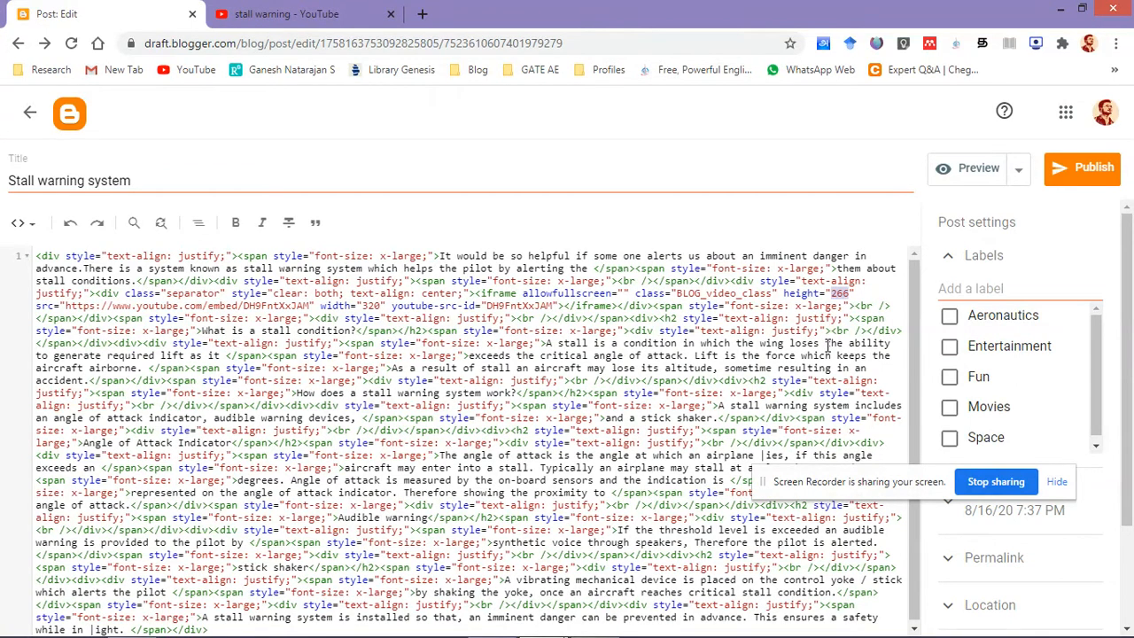
type("470")
left_click_drag(363, 307, 378, 306)
type("835")
left_click_drag(783, 294, 855, 293)
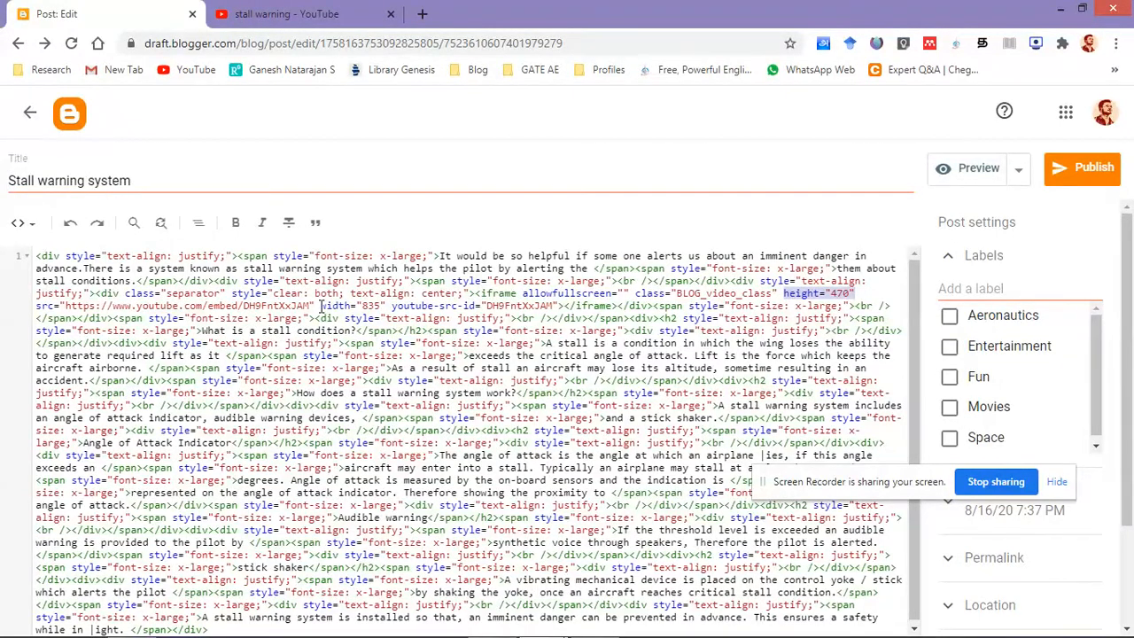
left_click_drag(322, 306, 387, 306)
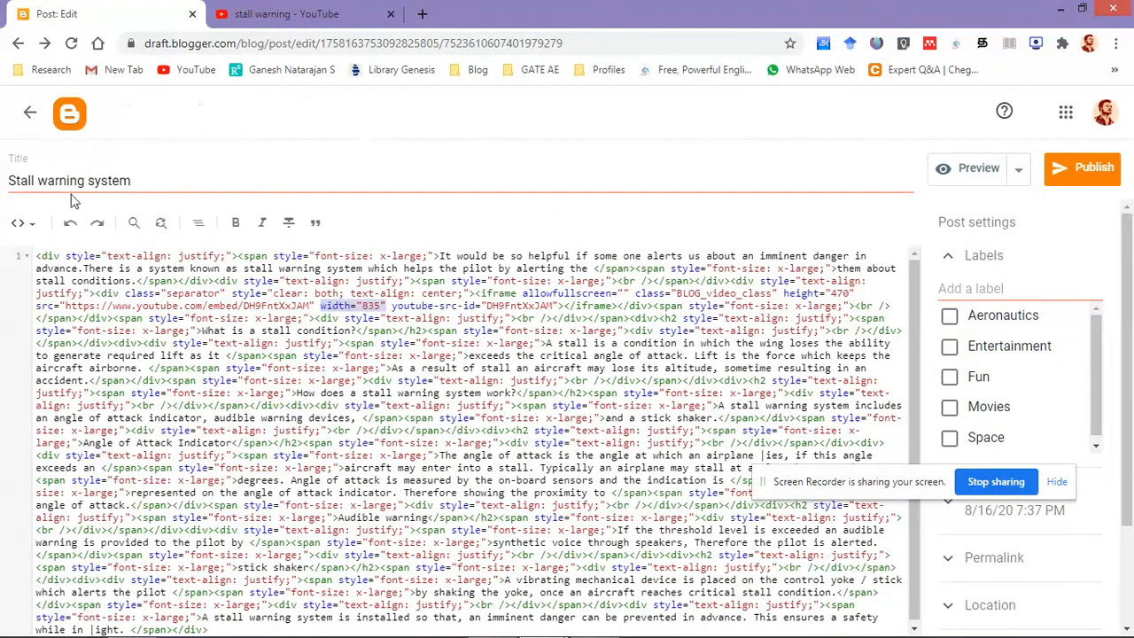
Switch the post back to Compose view and look over the resized video
left_click(24, 222)
left_click(66, 275)
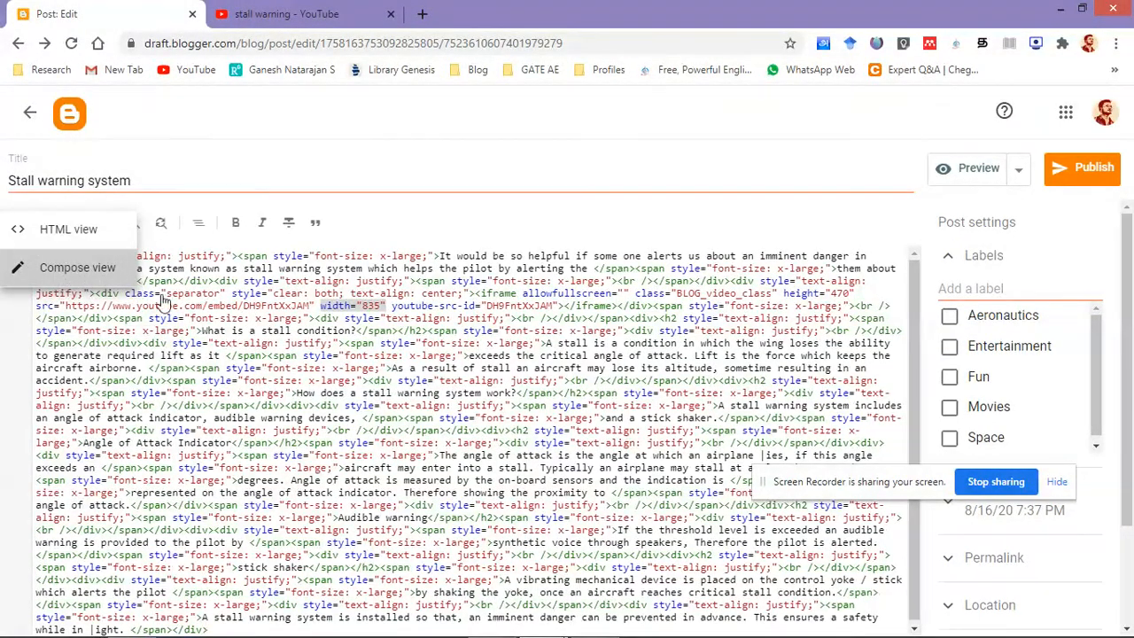
scroll(472, 408, "down", 5)
scroll(472, 408, "up", 2)
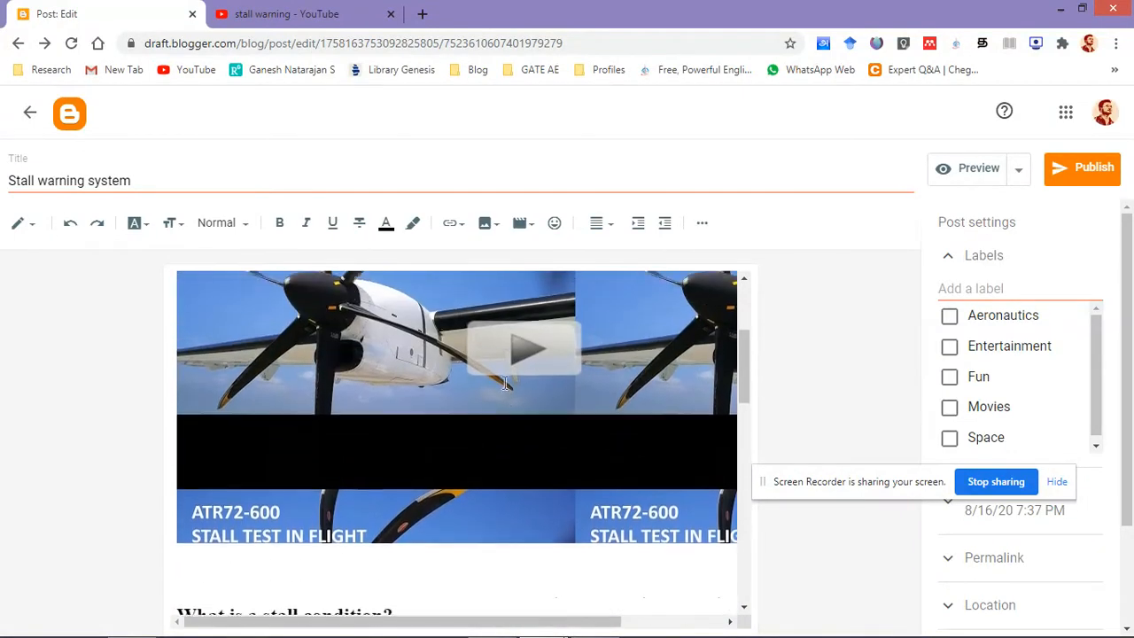
Add the caption text "Video Credit:" on the line directly below the embedded video
scroll(535, 400, "down", 3)
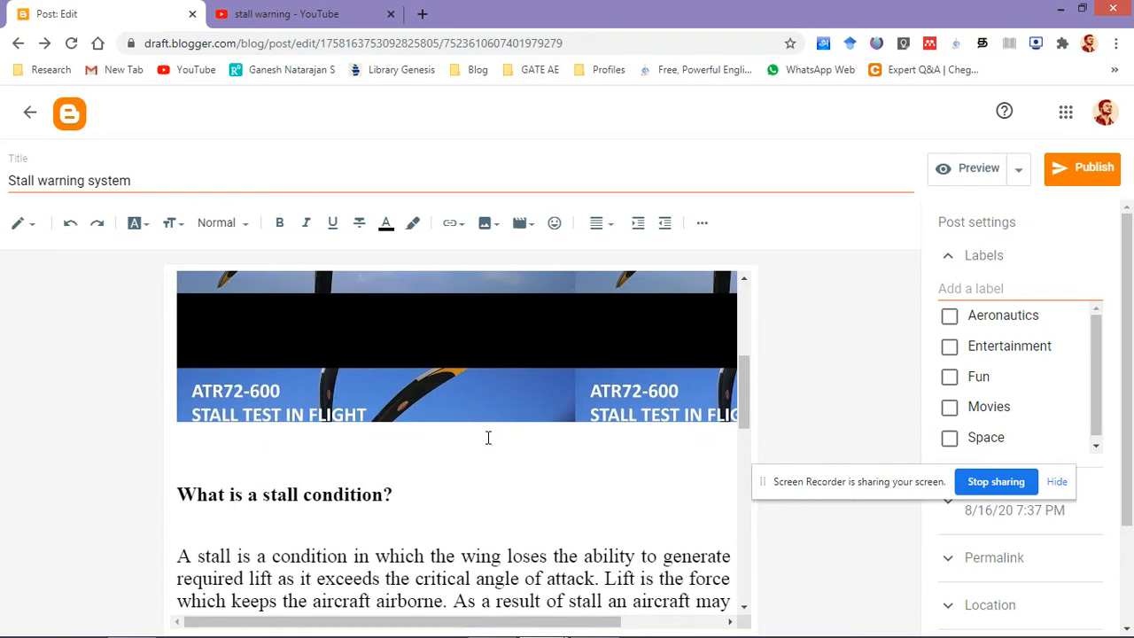
scroll(538, 443, "up", 1)
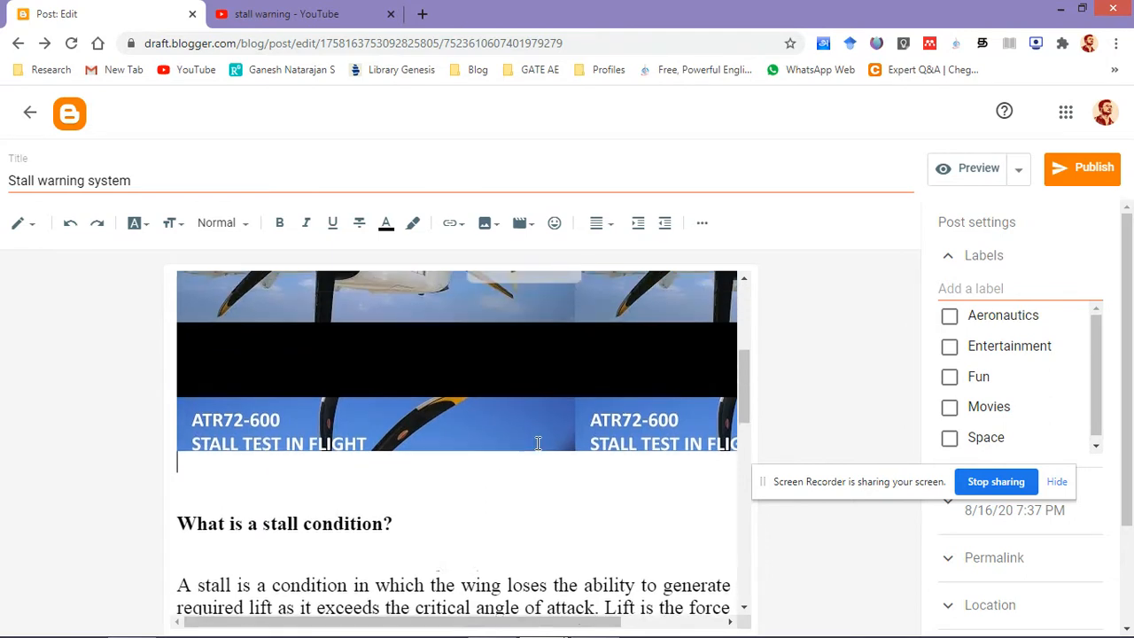
scroll(538, 443, "down", 1)
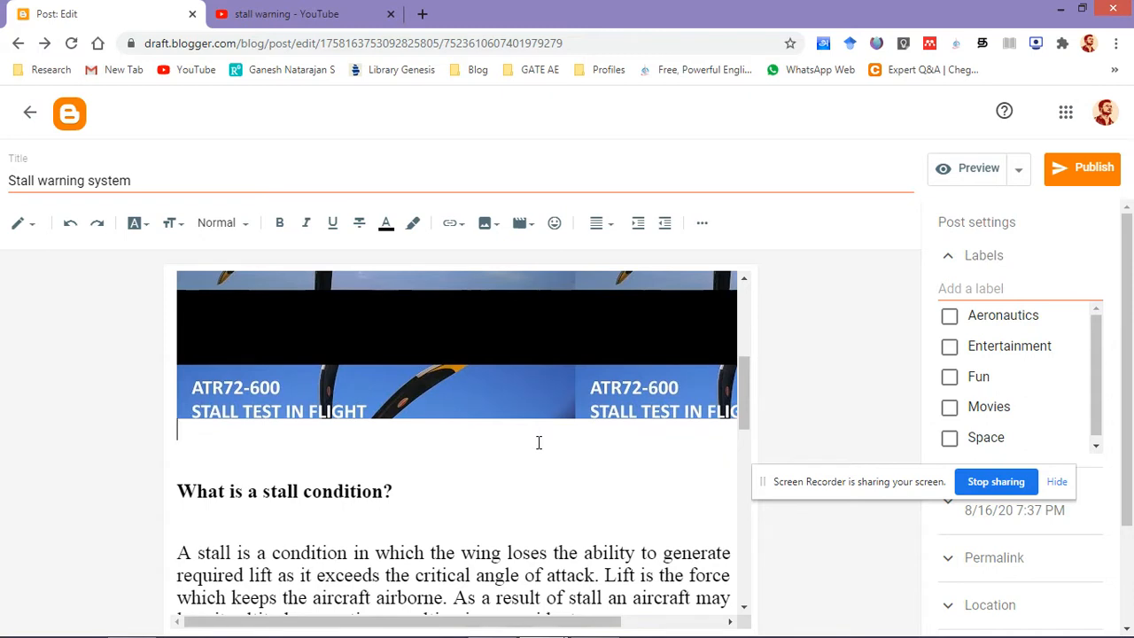
type("Video Credit:")
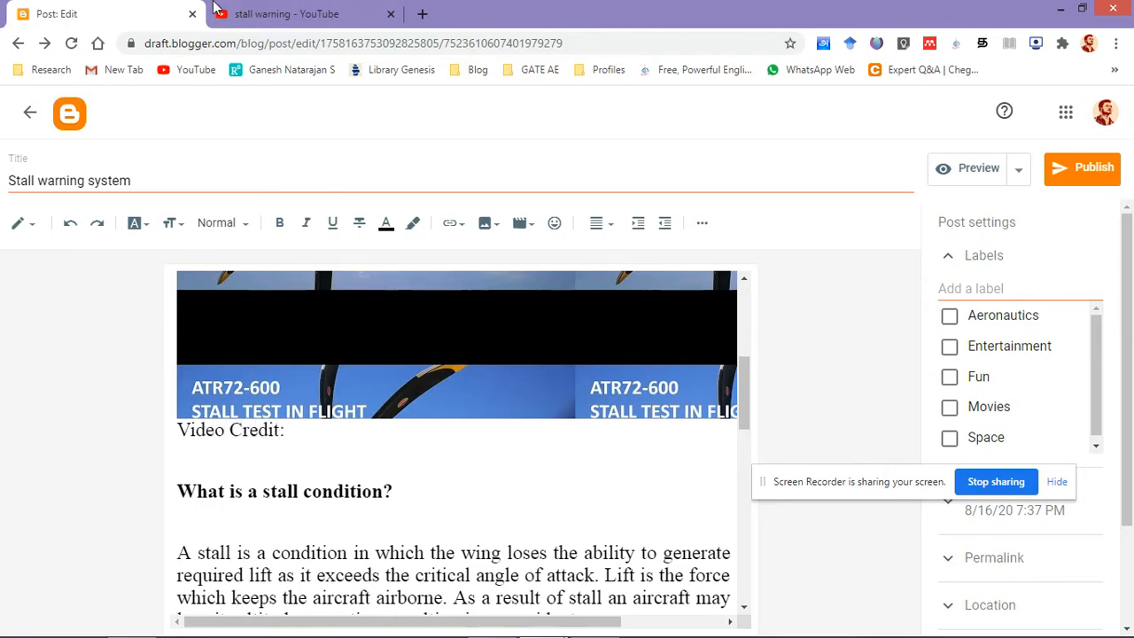
In the YouTube tab, reopen "ATR72-600 Stall warning test in flight" from the search results and pause it
left_click(257, 15)
mouse_move(354, 487)
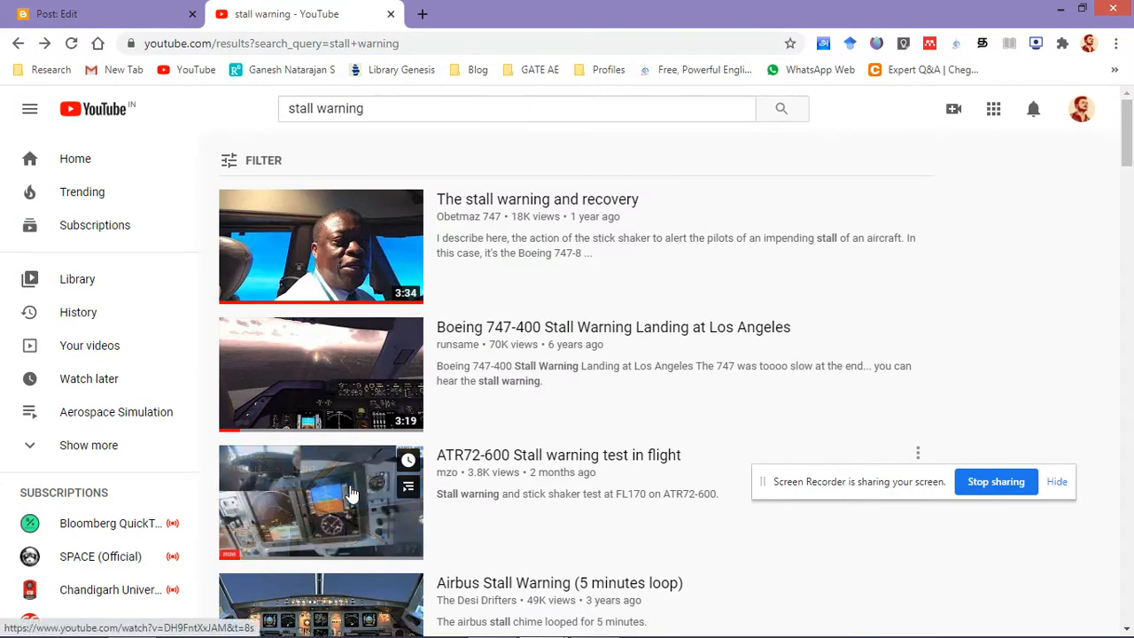
left_click(351, 492)
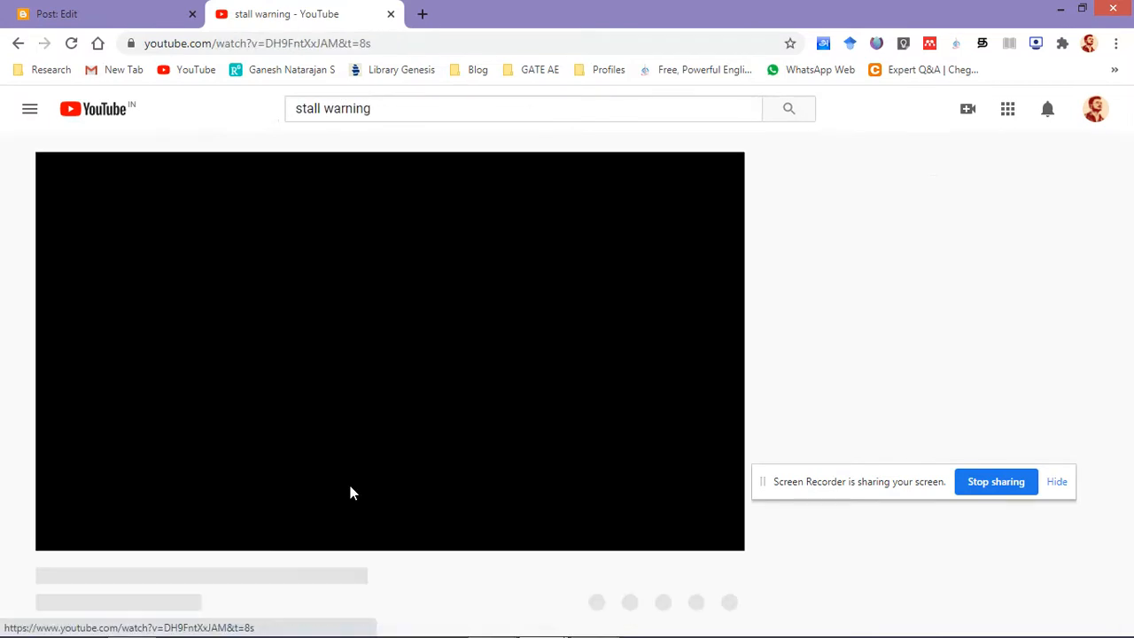
triple_click(57, 547)
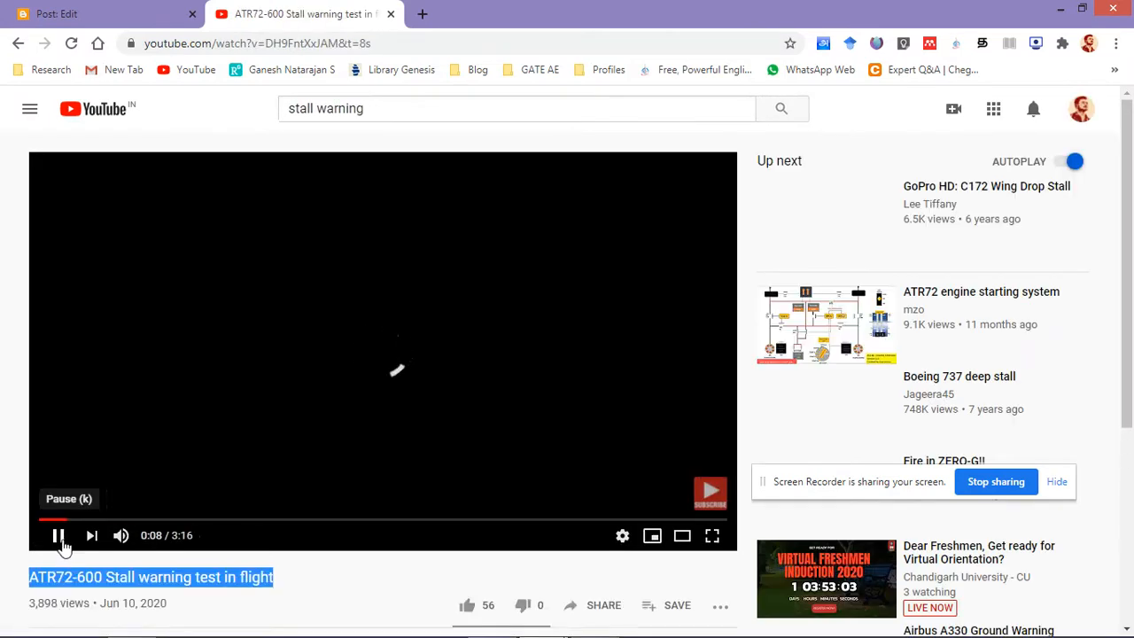
left_click(58, 536)
Copy the channel name "mzo" from below the video and return to the blog post
scroll(292, 414, "down", 3)
scroll(292, 414, "down", 1)
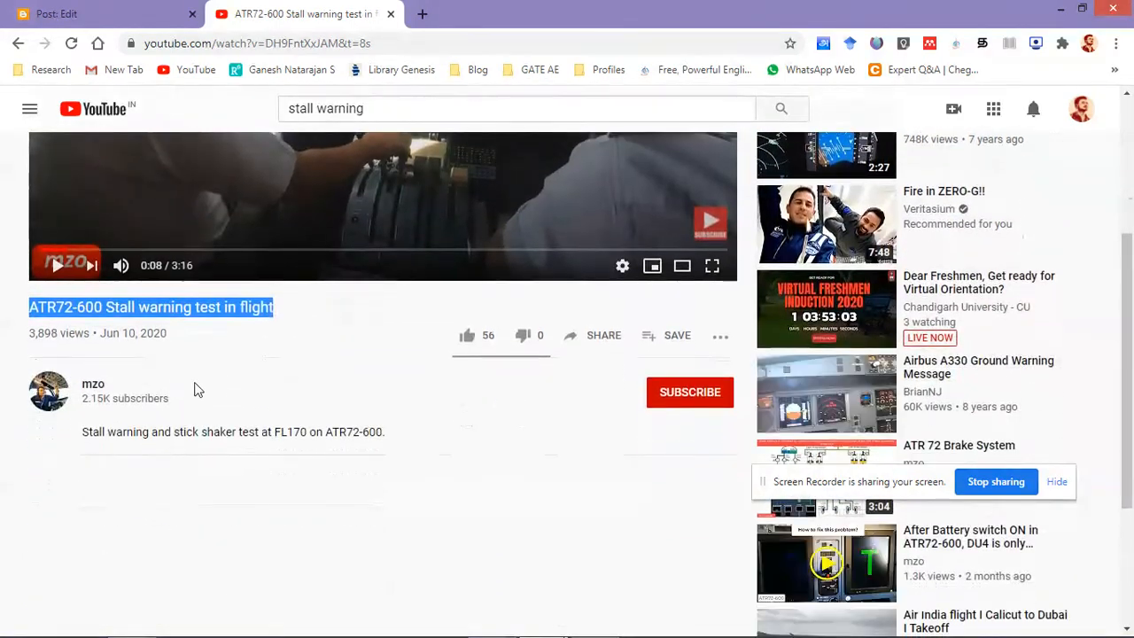
left_click_drag(151, 375, 80, 386)
key("ctrl+c")
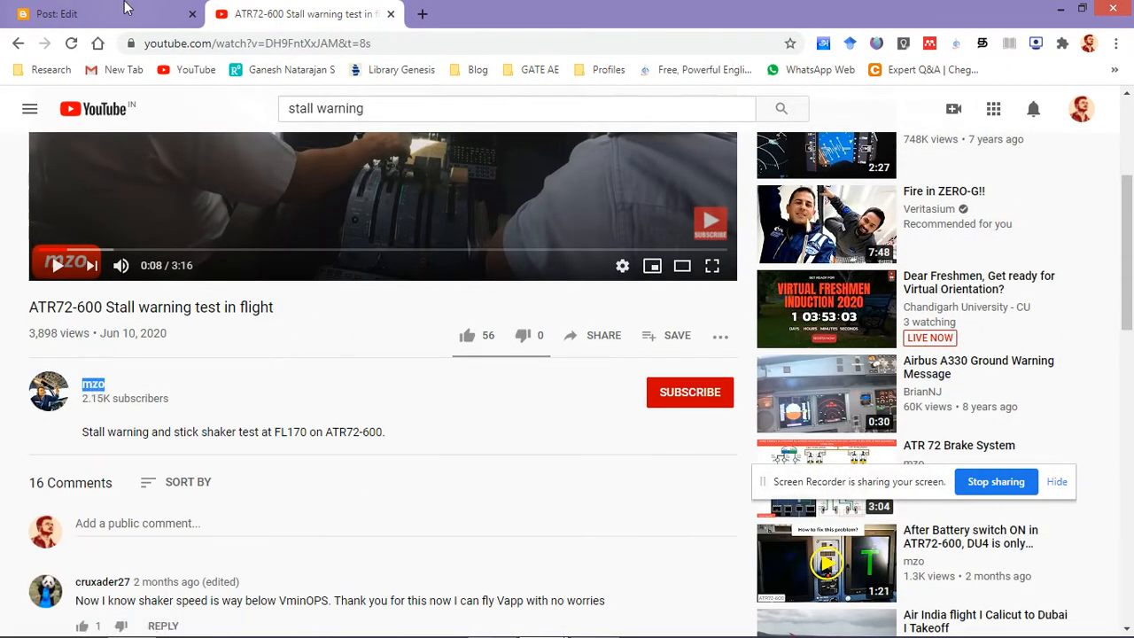
key("ctrl+Tab")
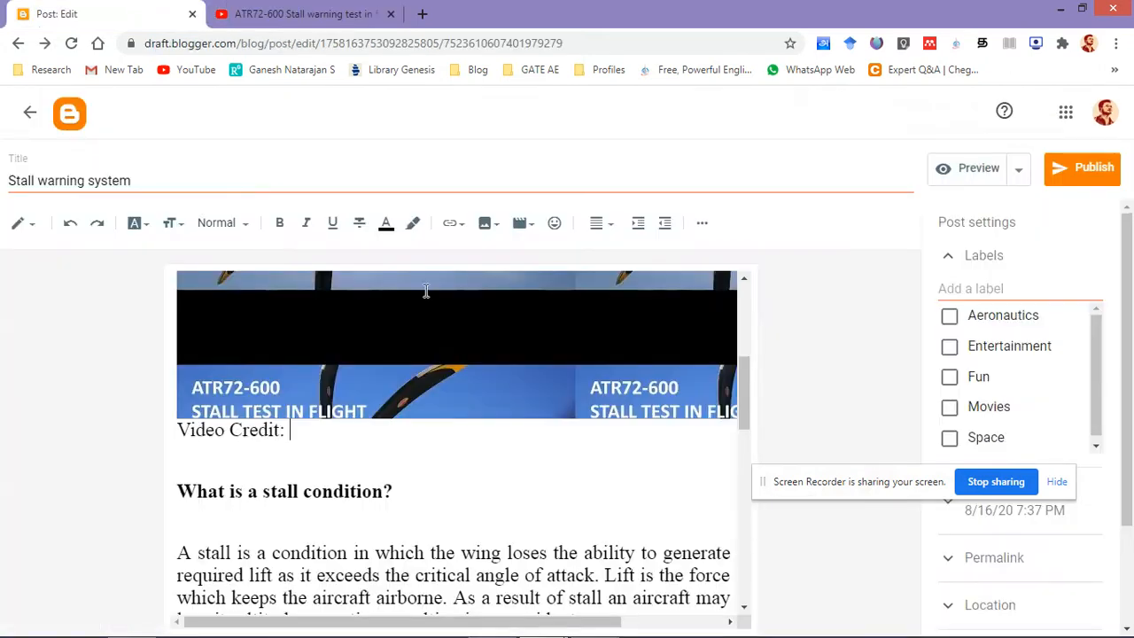
Paste the copied channel name "mzo" after "Video Credit:" in the caption below the video
right_click(373, 432)
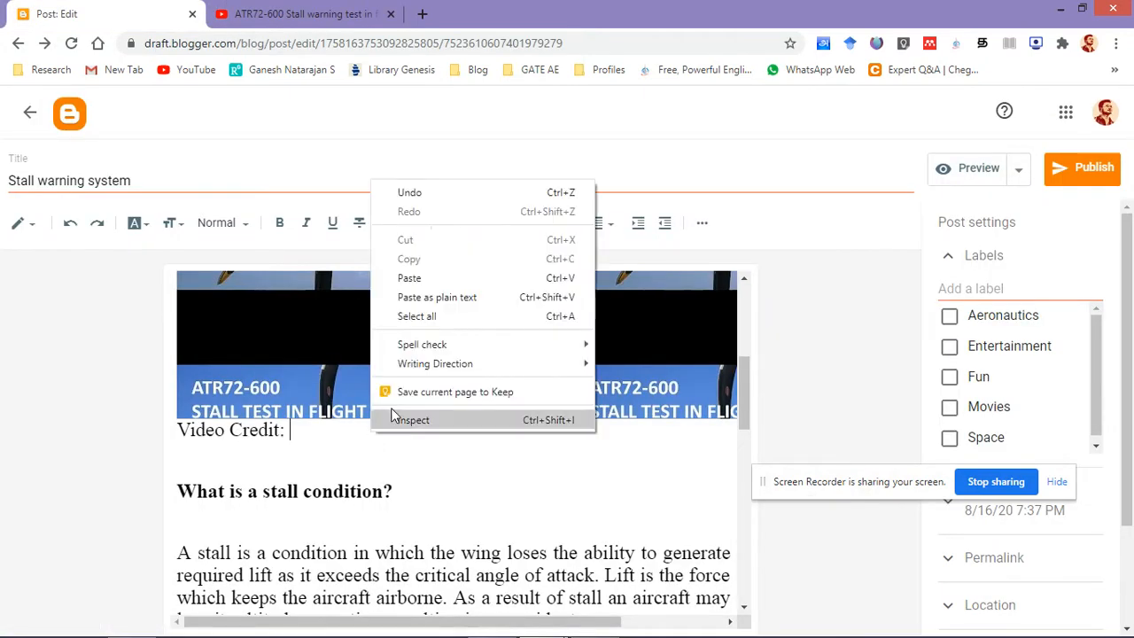
left_click(434, 279)
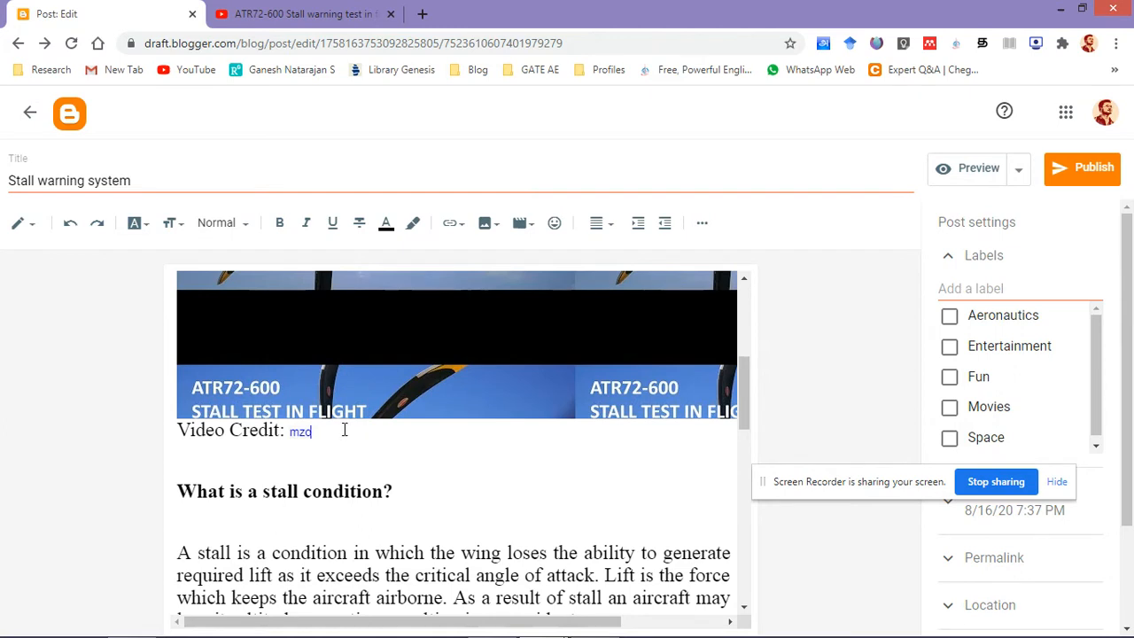
double_click(300, 431)
left_click(360, 431)
Center the whole "Video Credit: mzo" line and set its font size to Normal
left_click_drag(360, 431, 177, 434)
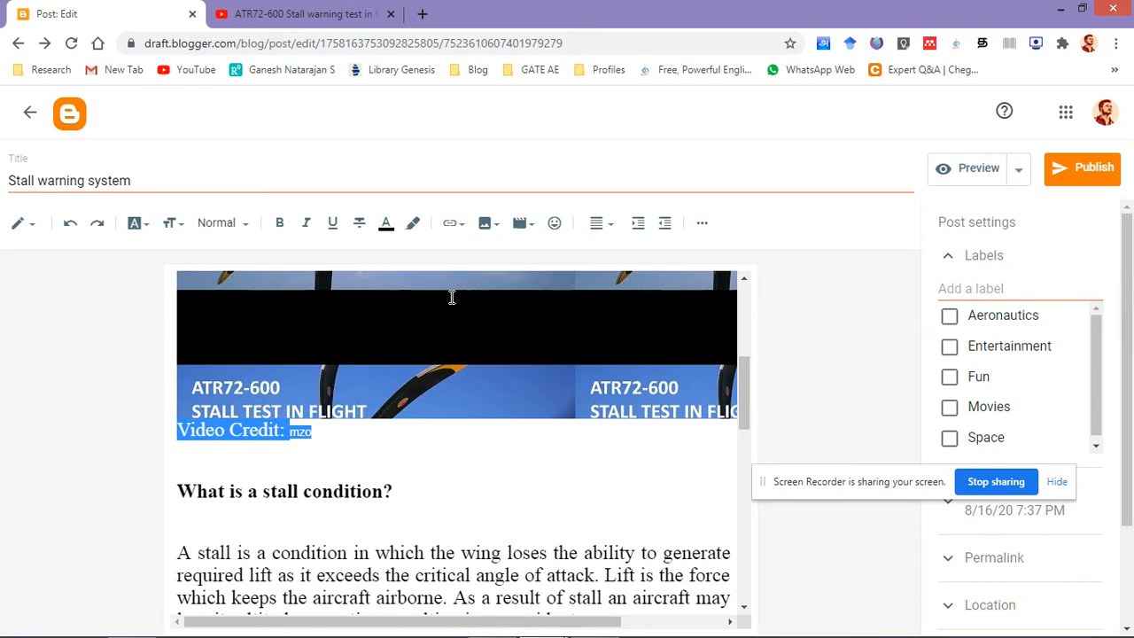
left_click(609, 223)
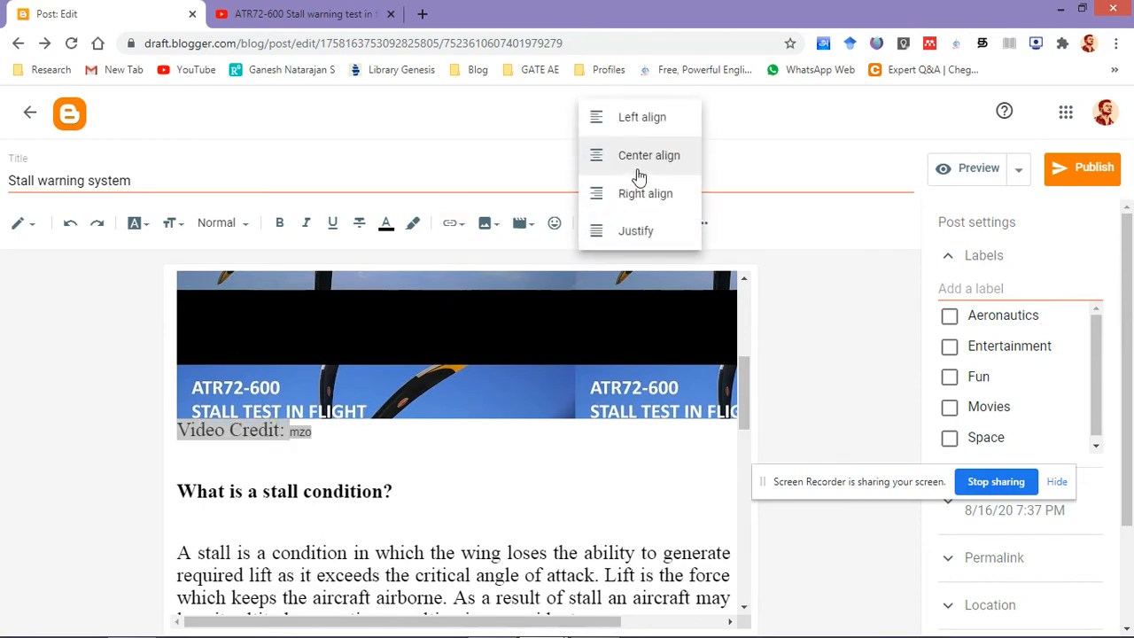
left_click(610, 160)
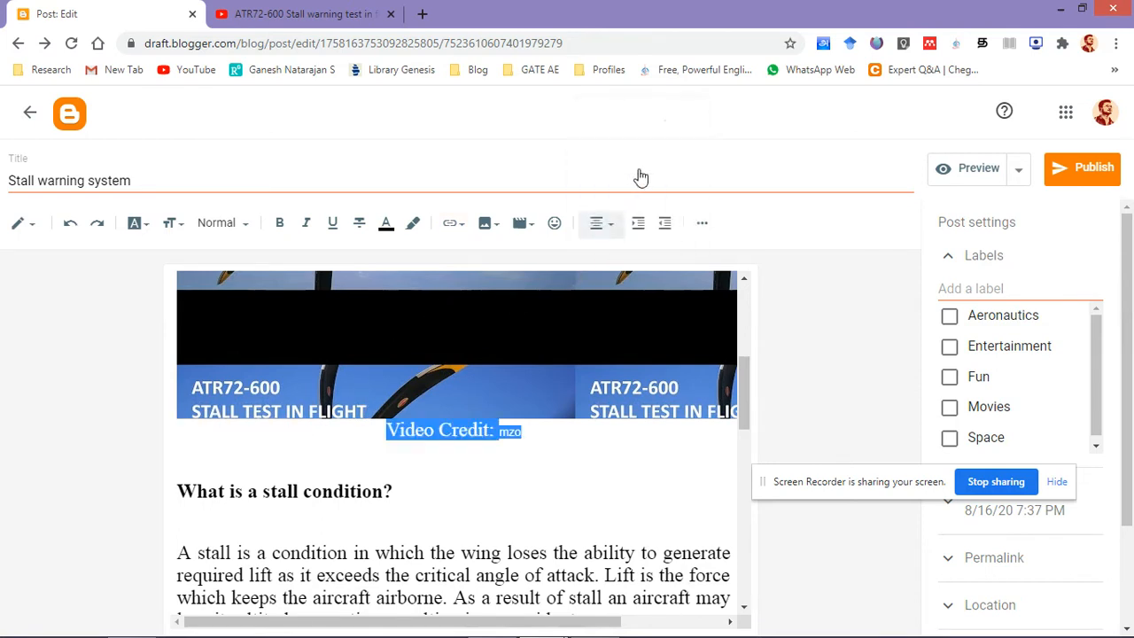
left_click(170, 223)
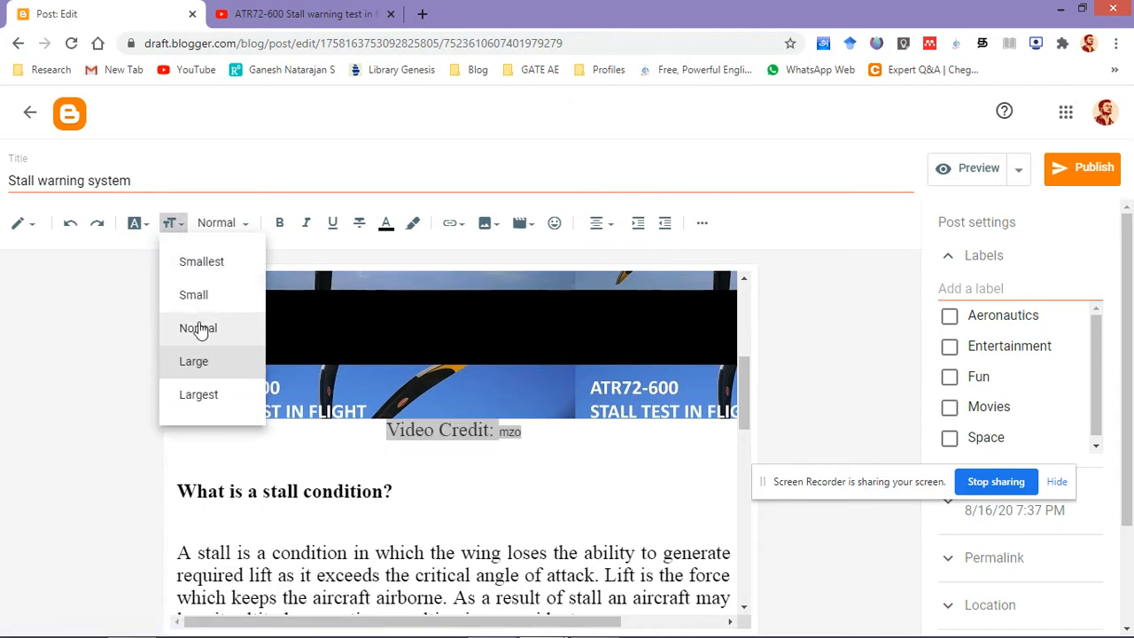
left_click(199, 329)
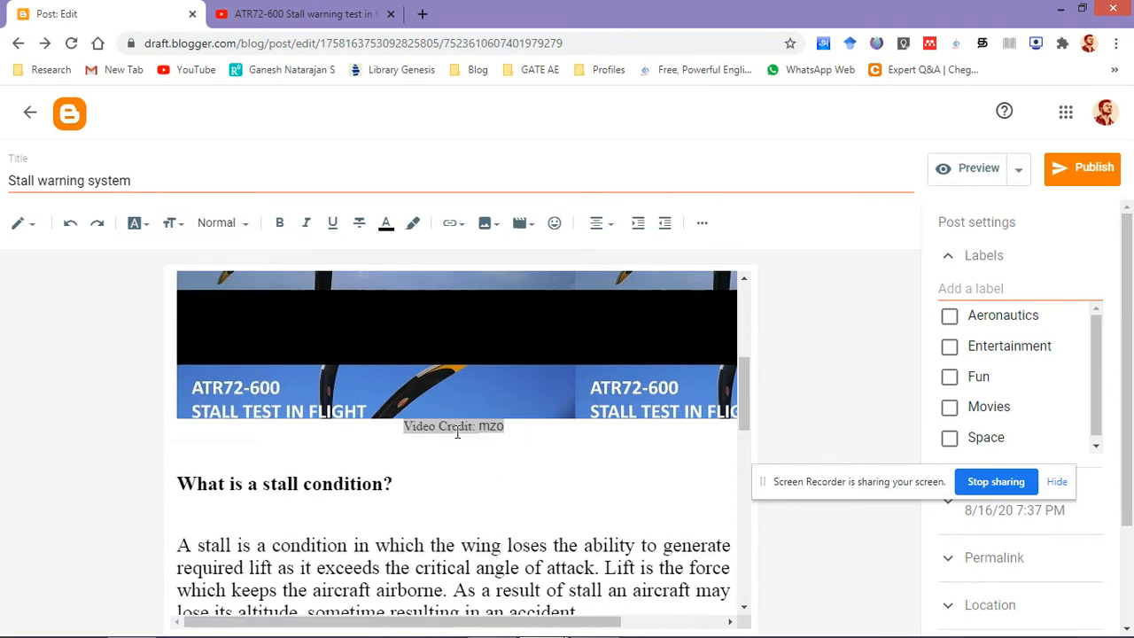
left_click(522, 430)
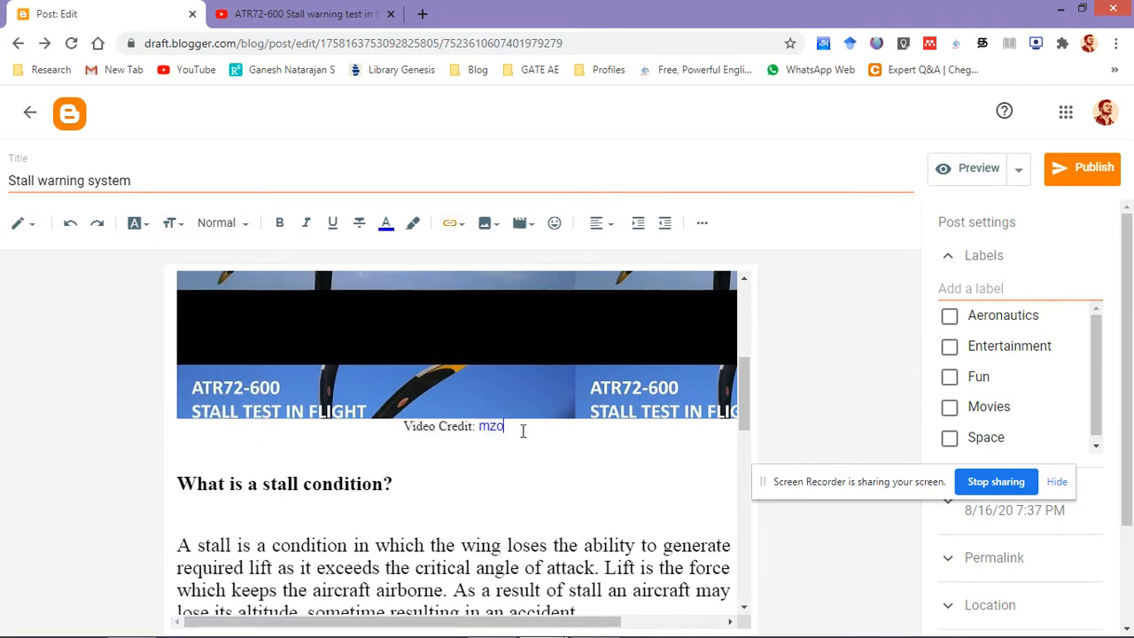
Remove the extra blank line between the video credit and the heading "What is a stall condition?"
left_click(421, 457)
left_click(417, 449)
scroll(417, 449, "up", 3)
scroll(417, 448, "down", 1)
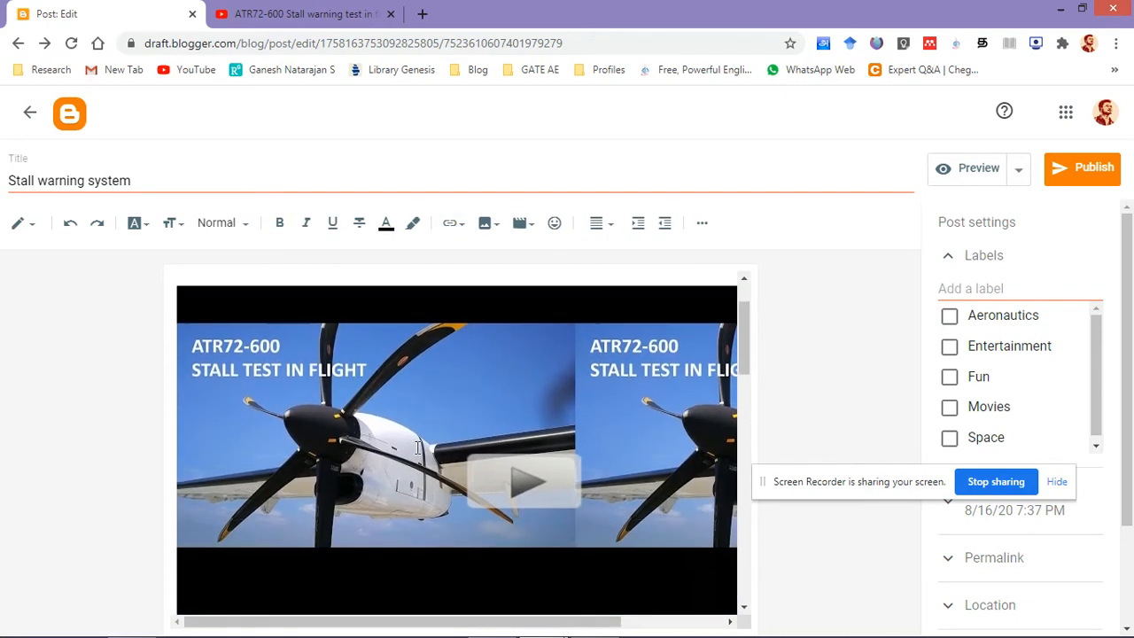
scroll(418, 448, "down", 3)
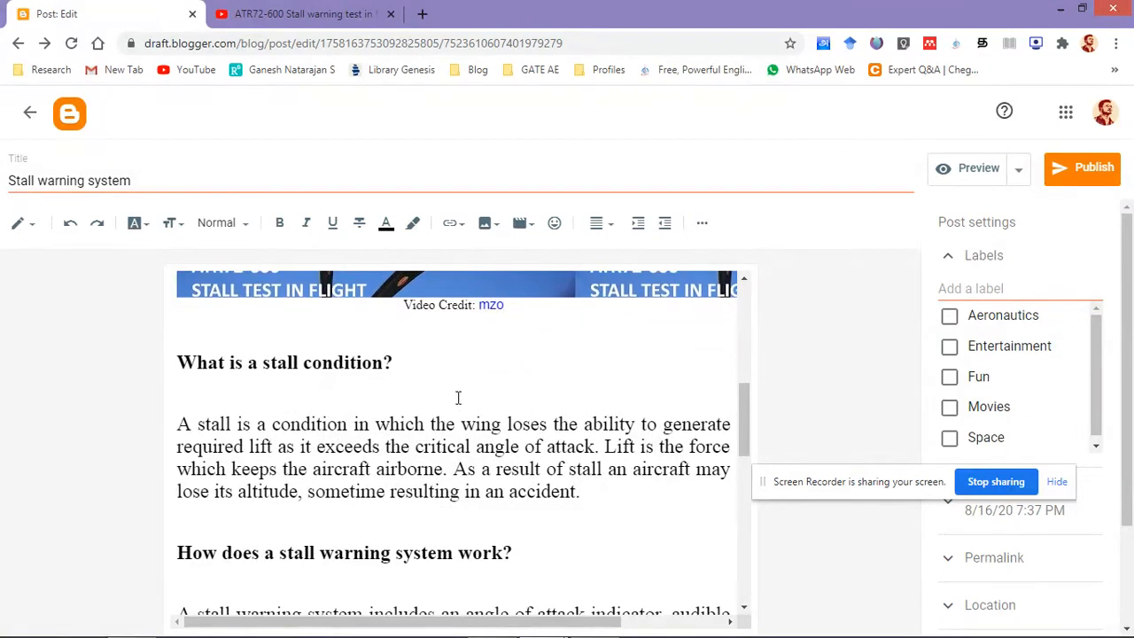
scroll(458, 397, "down", 1)
scroll(452, 396, "up", 1)
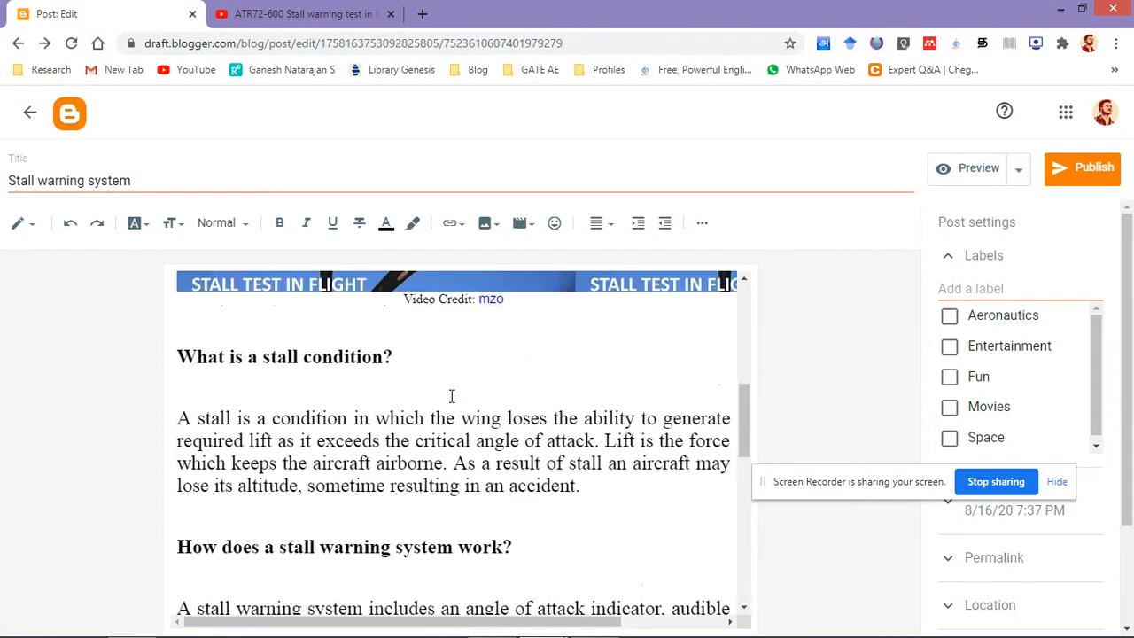
scroll(407, 403, "up", 1)
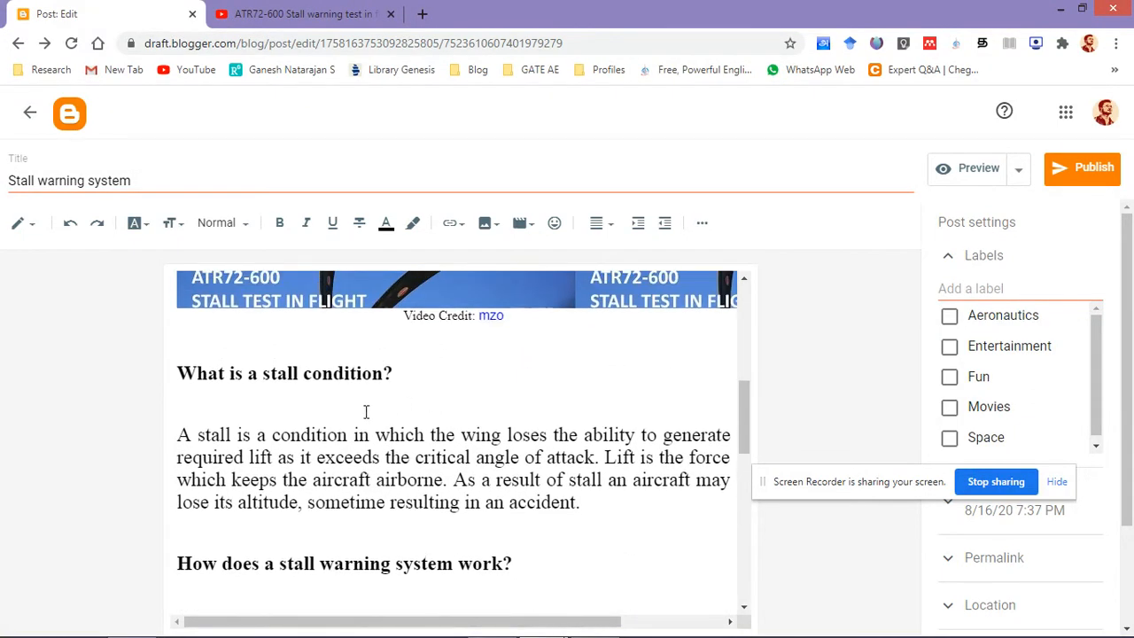
scroll(365, 412, "down", 1)
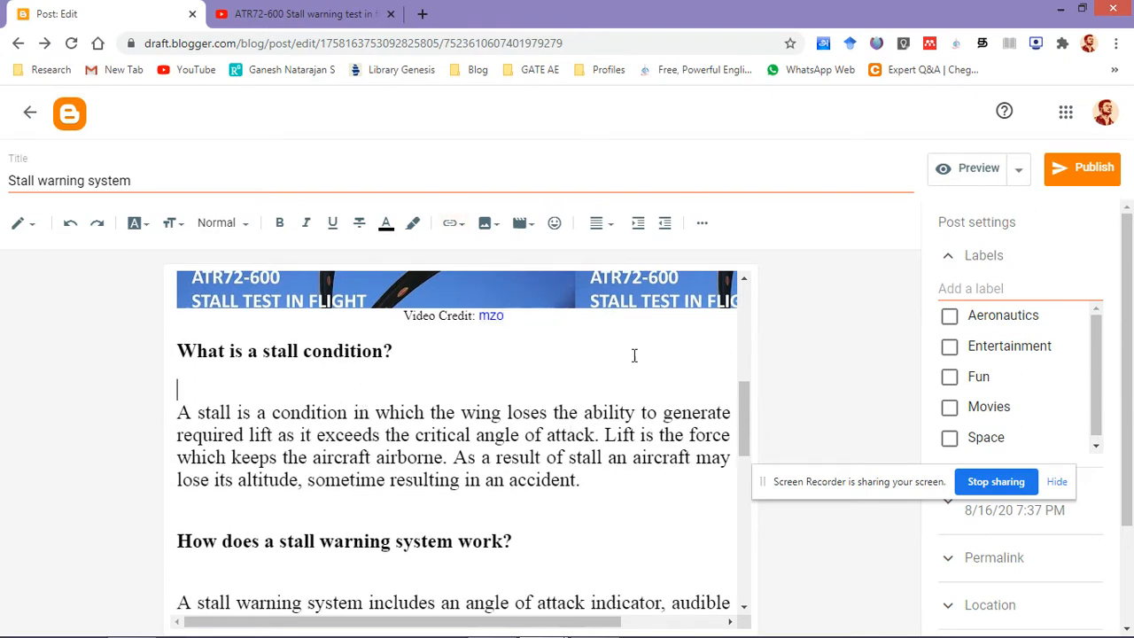
Review the additional formatting options and the layout of the introduction, video, credit line and following sections of the post
left_click(704, 227)
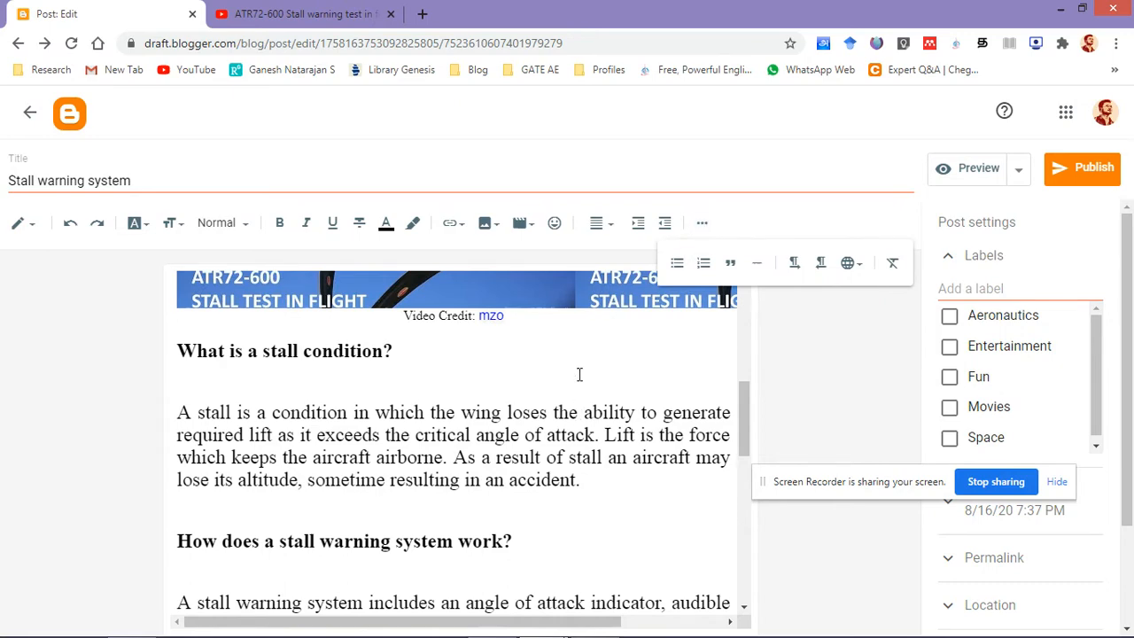
scroll(588, 373, "up", 4)
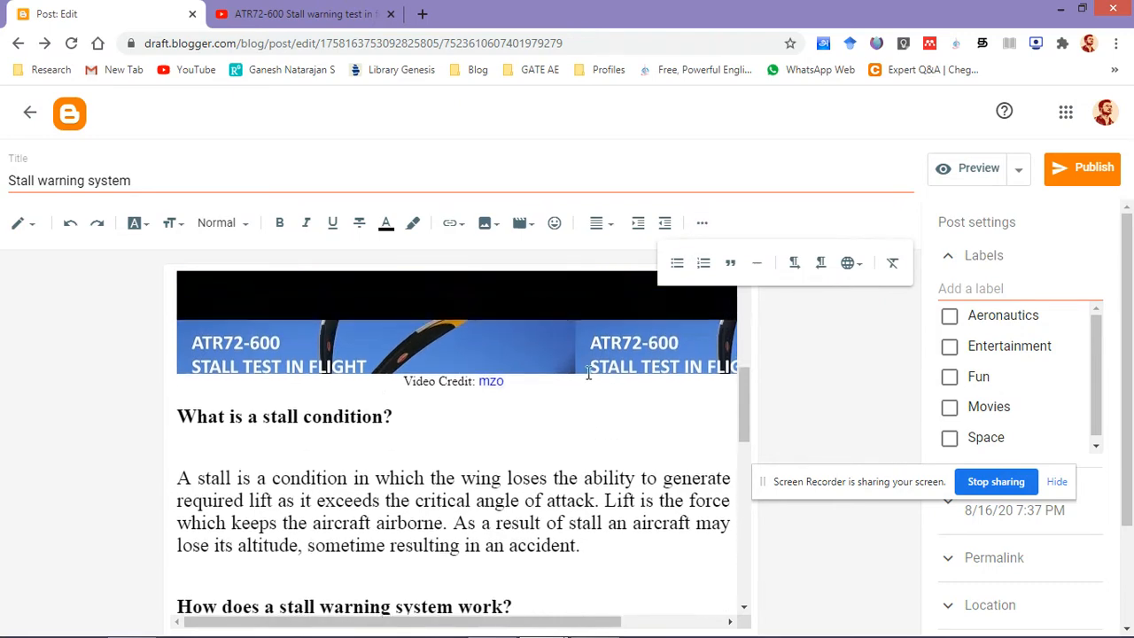
scroll(588, 373, "down", 2)
scroll(588, 373, "down", 3)
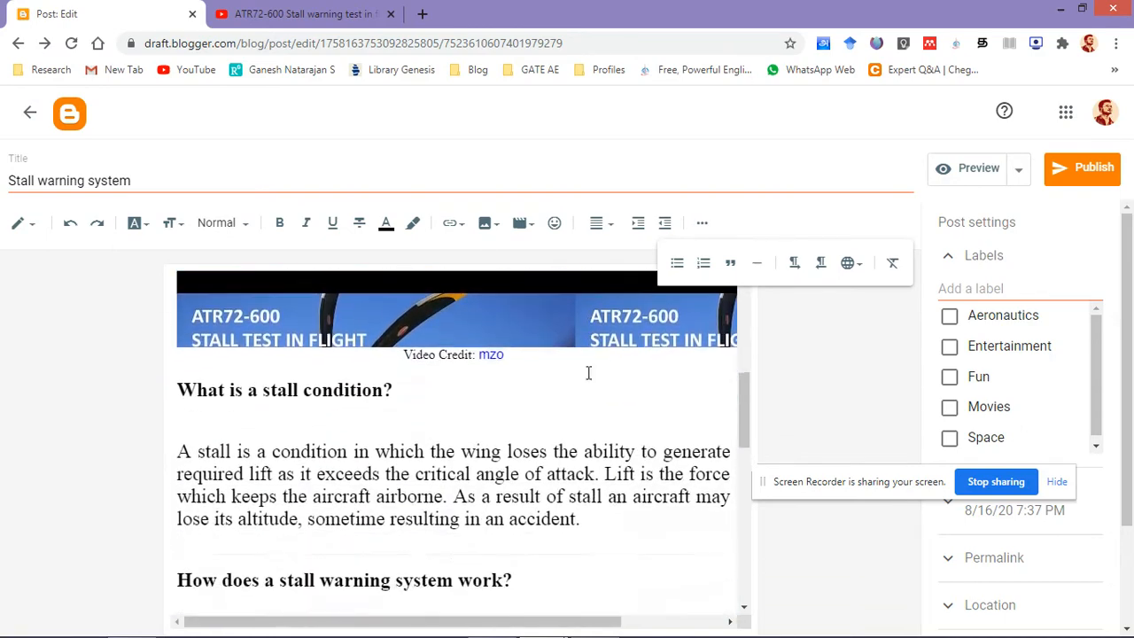
scroll(570, 383, "up", 4)
scroll(570, 384, "up", 1)
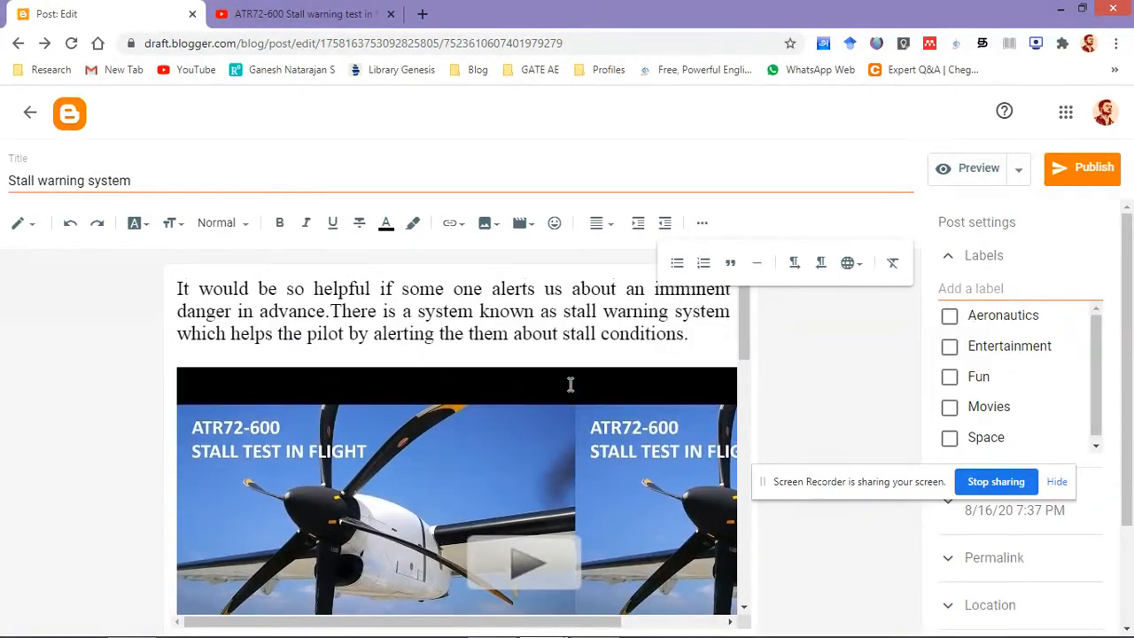
scroll(570, 383, "down", 4)
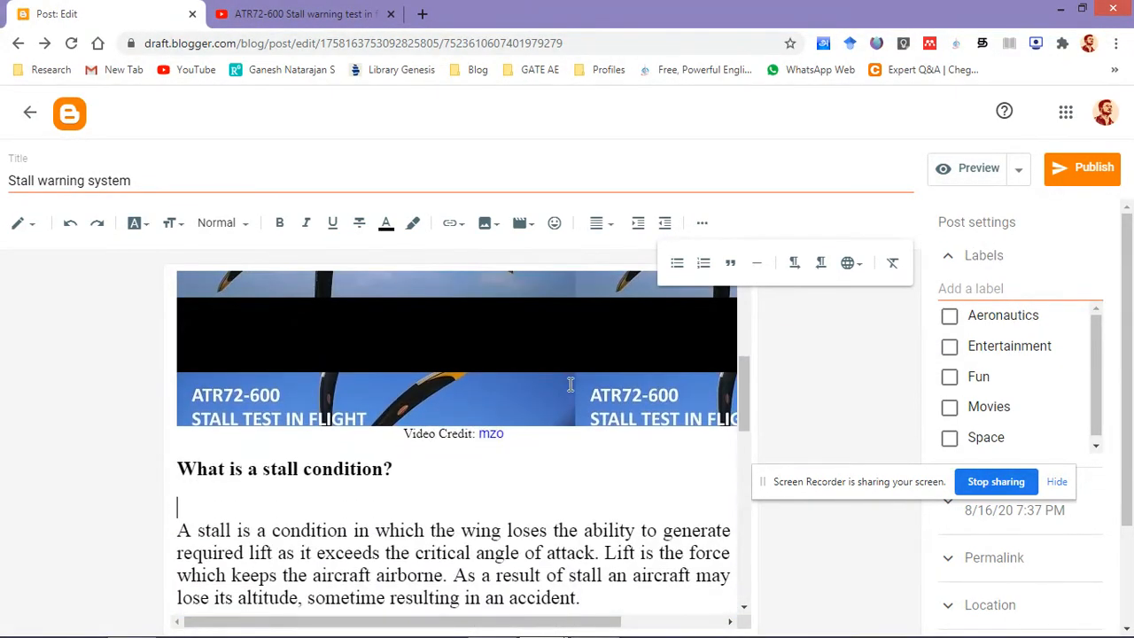
scroll(570, 383, "down", 3)
scroll(570, 384, "up", 1)
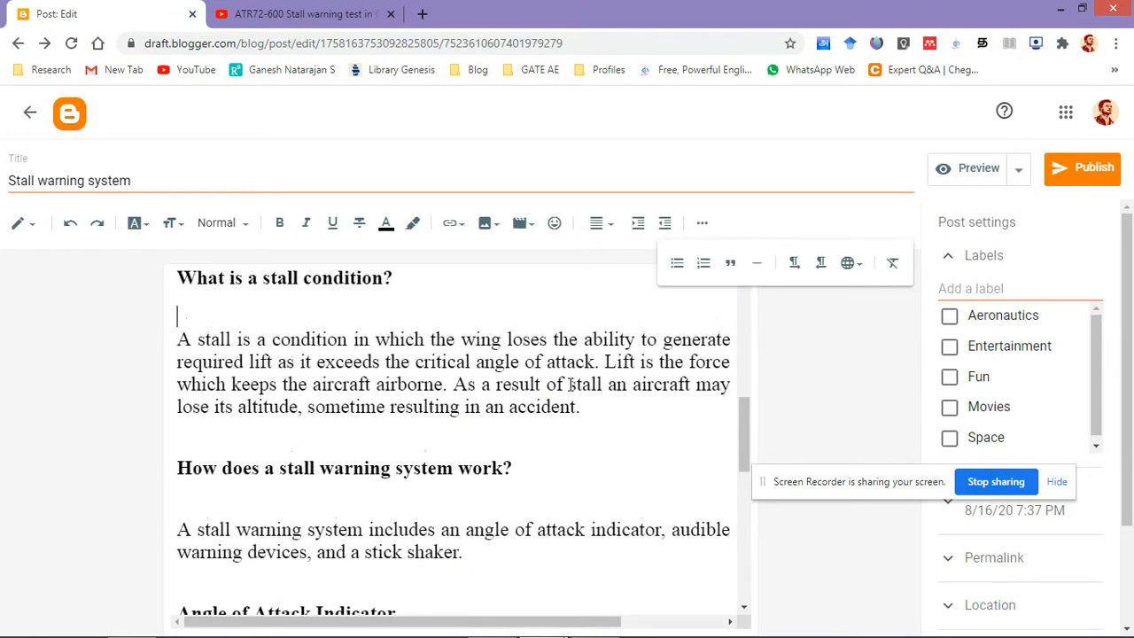
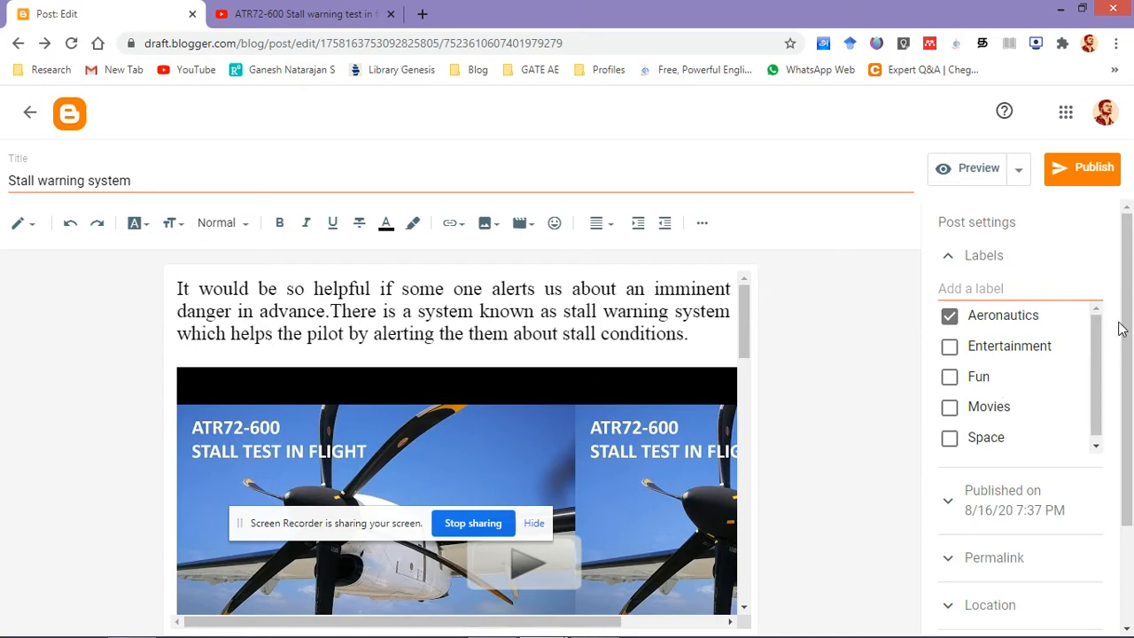
Try a custom permalink with the ending "stall" for the post and switch back to Automatic Permalink
left_click_drag(1129, 293, 1130, 395)
left_click(959, 429)
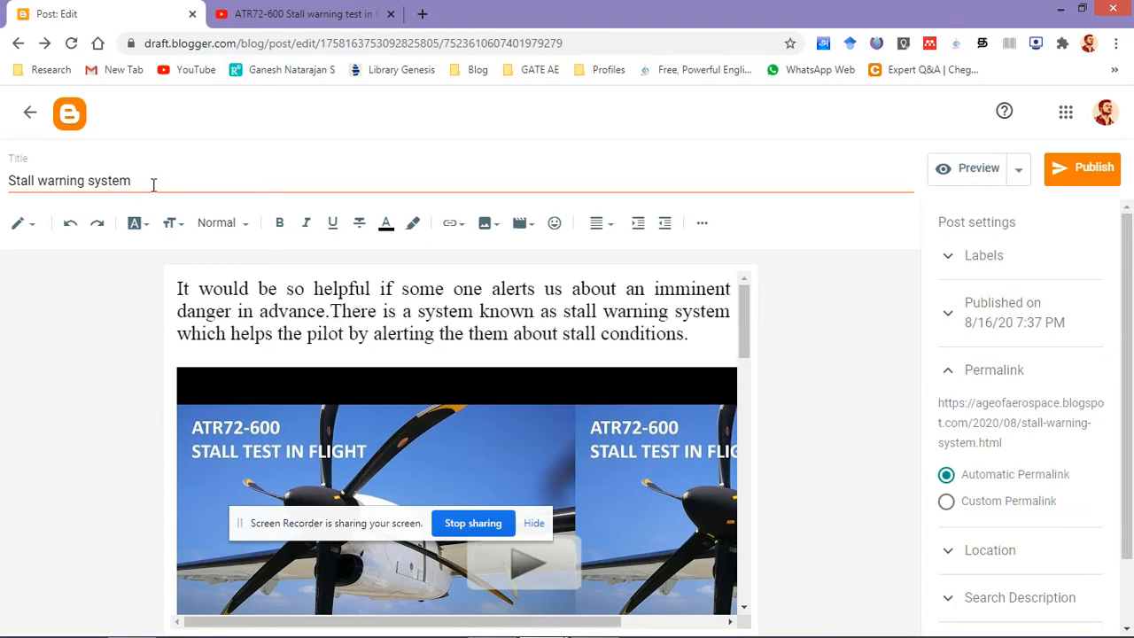
left_click(947, 503)
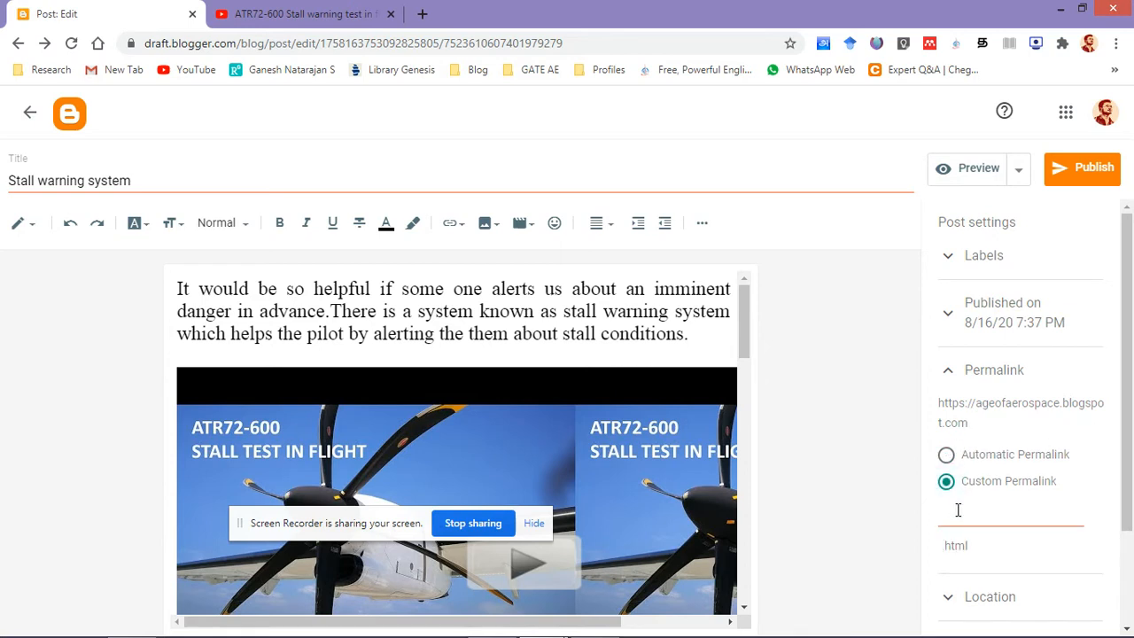
left_click(949, 459)
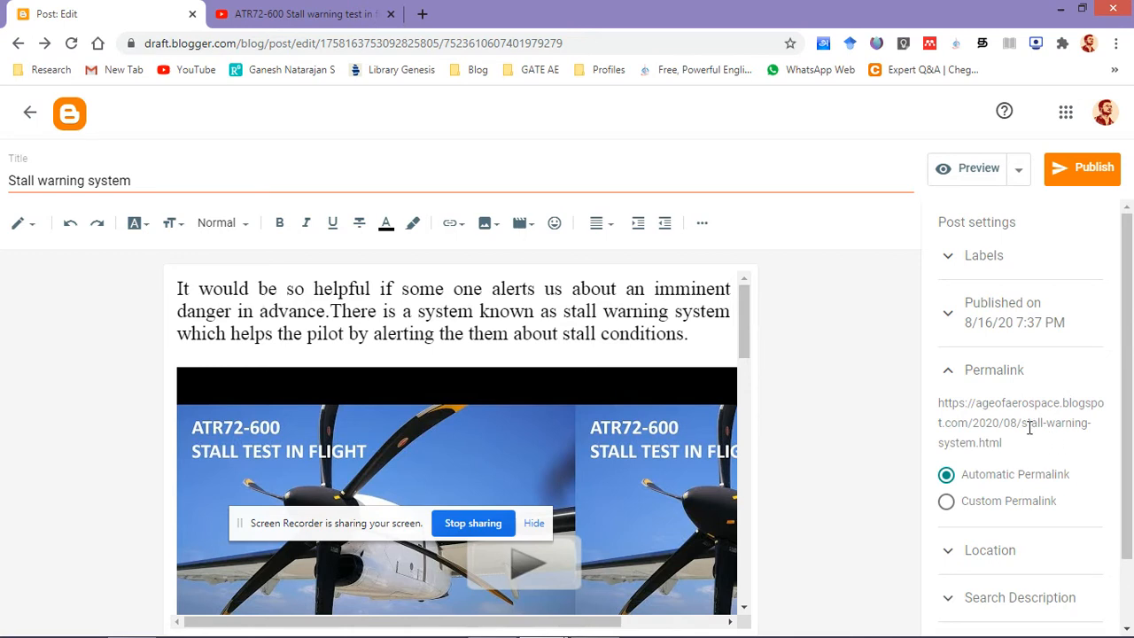
left_click_drag(1022, 425, 978, 447)
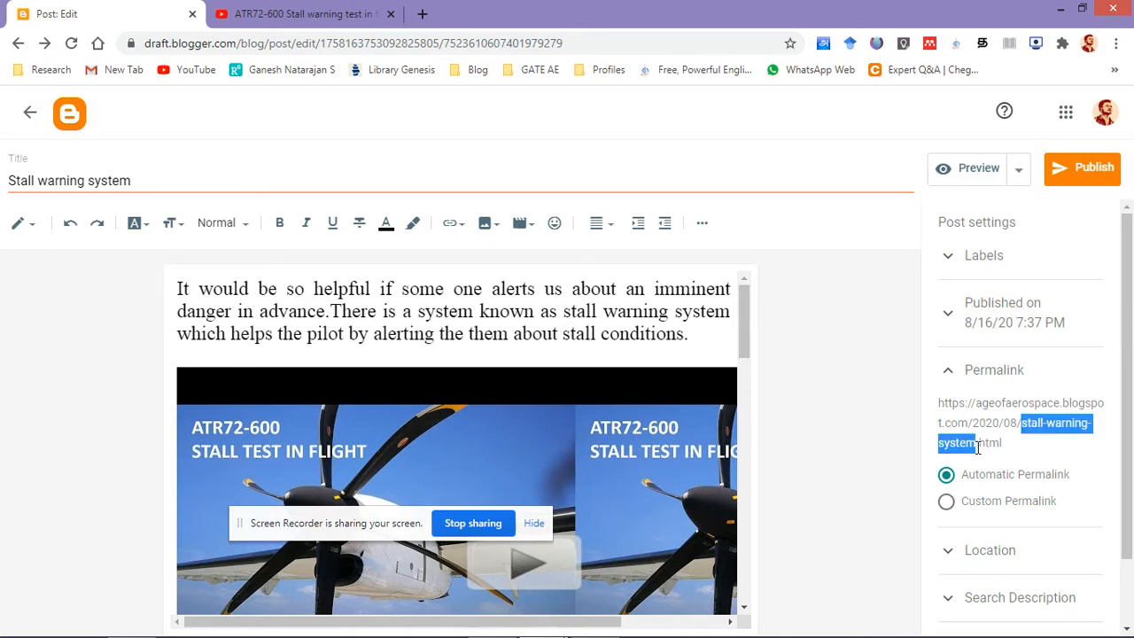
left_click(946, 502)
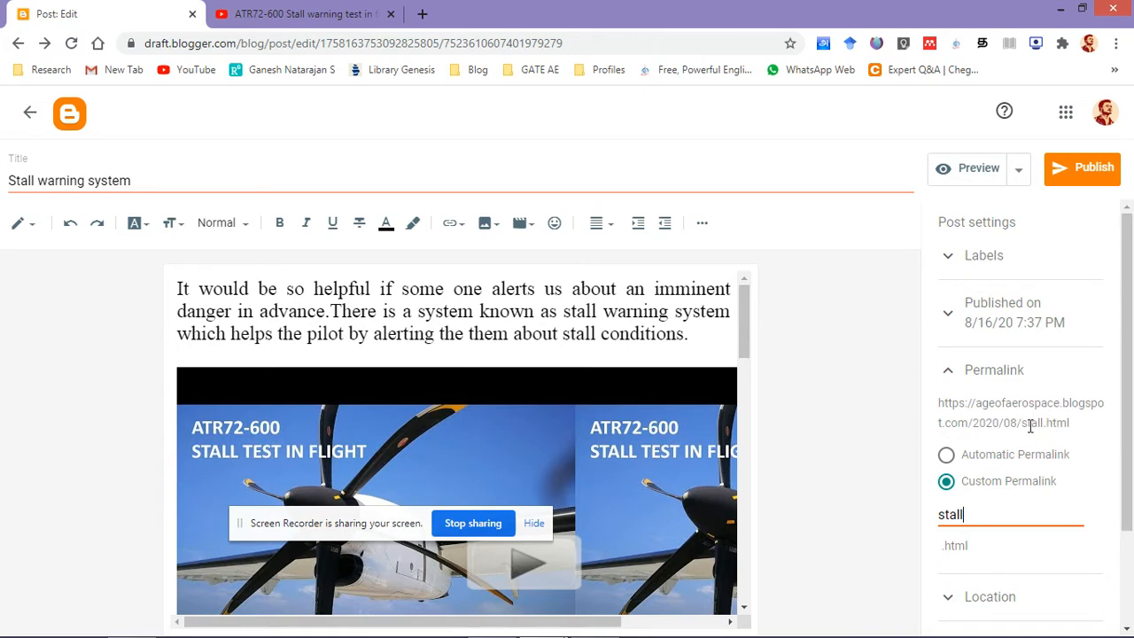
left_click(947, 456)
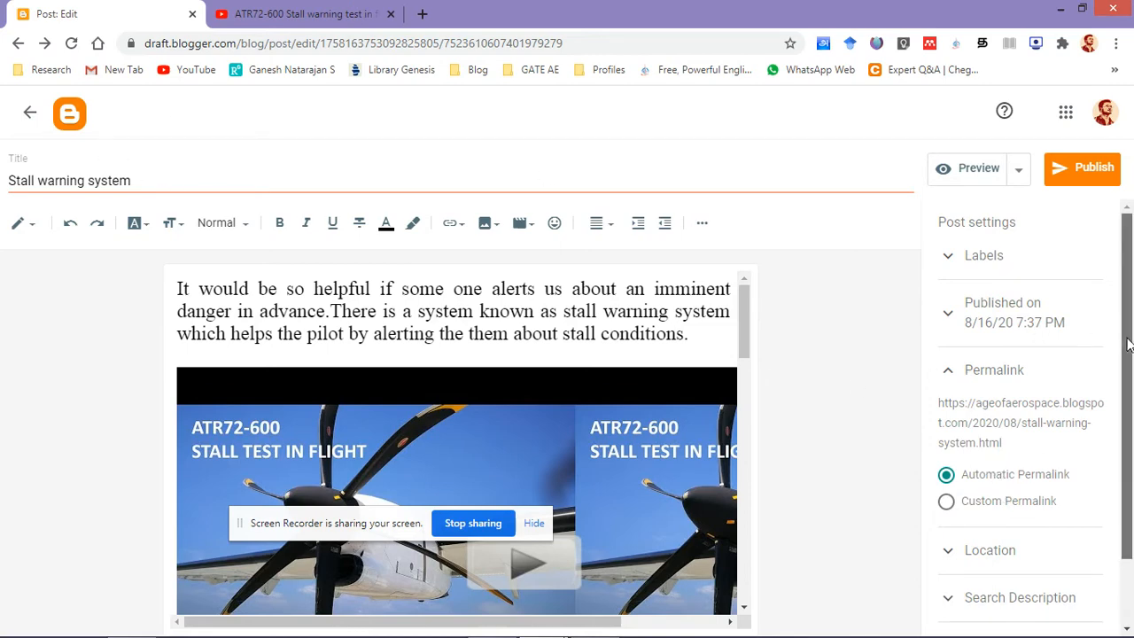
Open the post's Search Description setting for text entry
scroll(1127, 354, "down", 1)
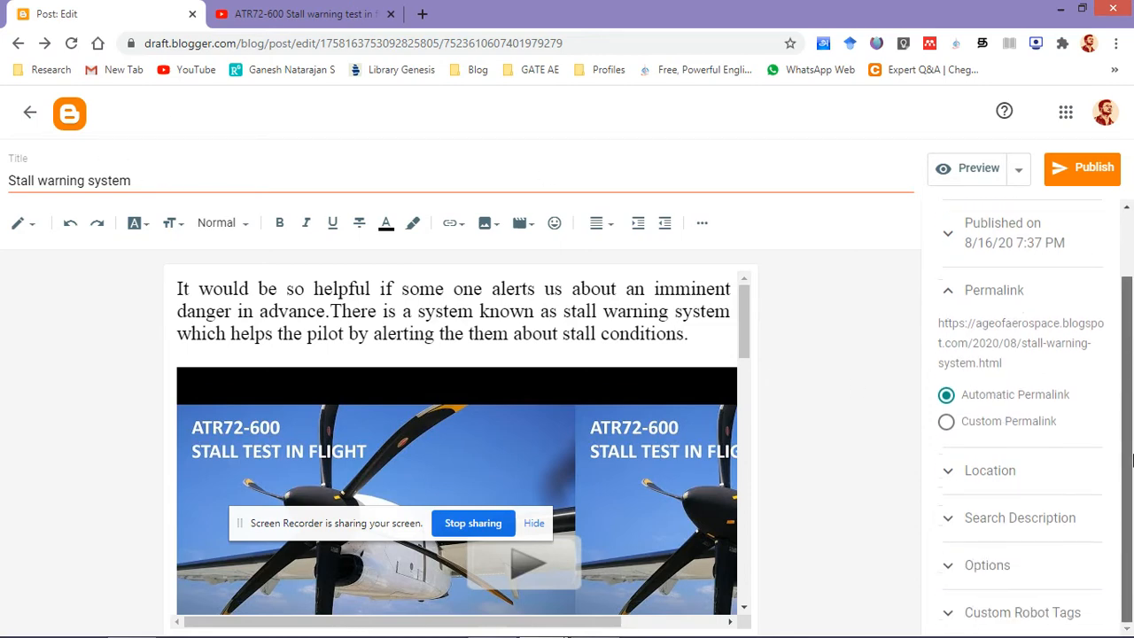
left_click(952, 526)
left_click(1041, 511)
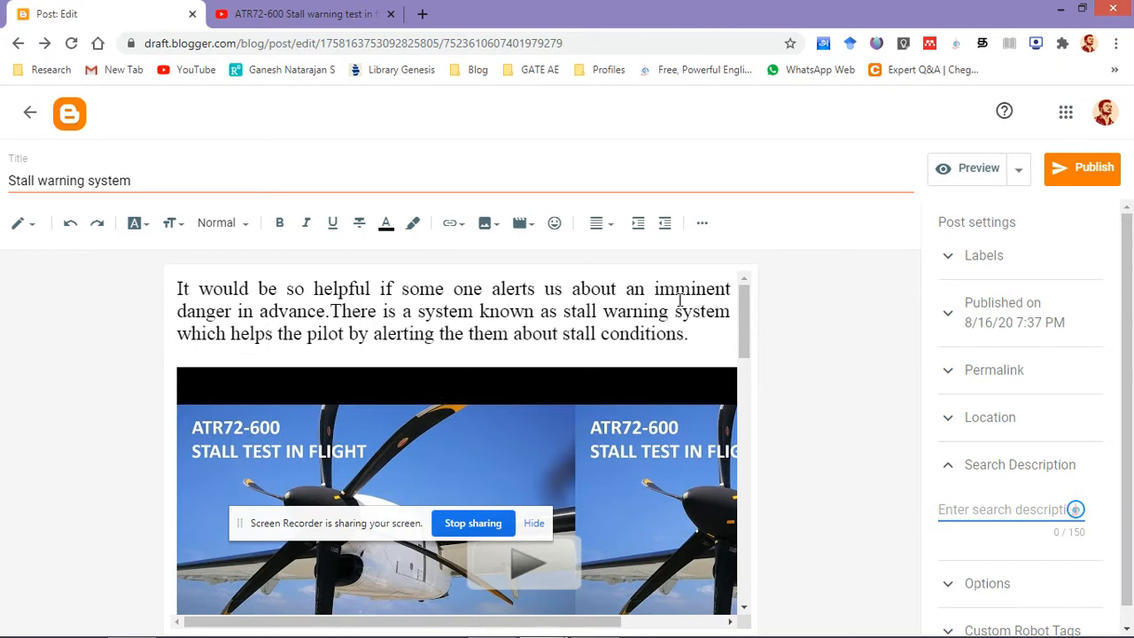
Correct the misspelled last word of the post's closing paragraph to "flight"
mouse_move(739, 308)
left_mouse_down()
mouse_move(749, 429)
mouse_move(758, 303)
left_mouse_up()
left_click_drag(744, 312, 733, 603)
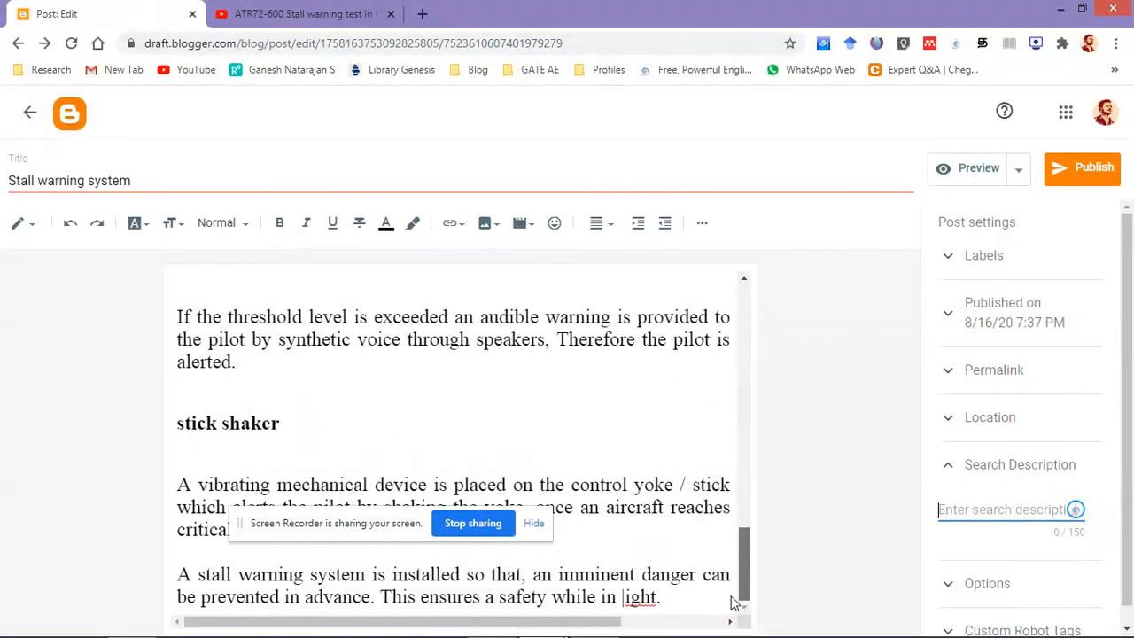
left_click(625, 598)
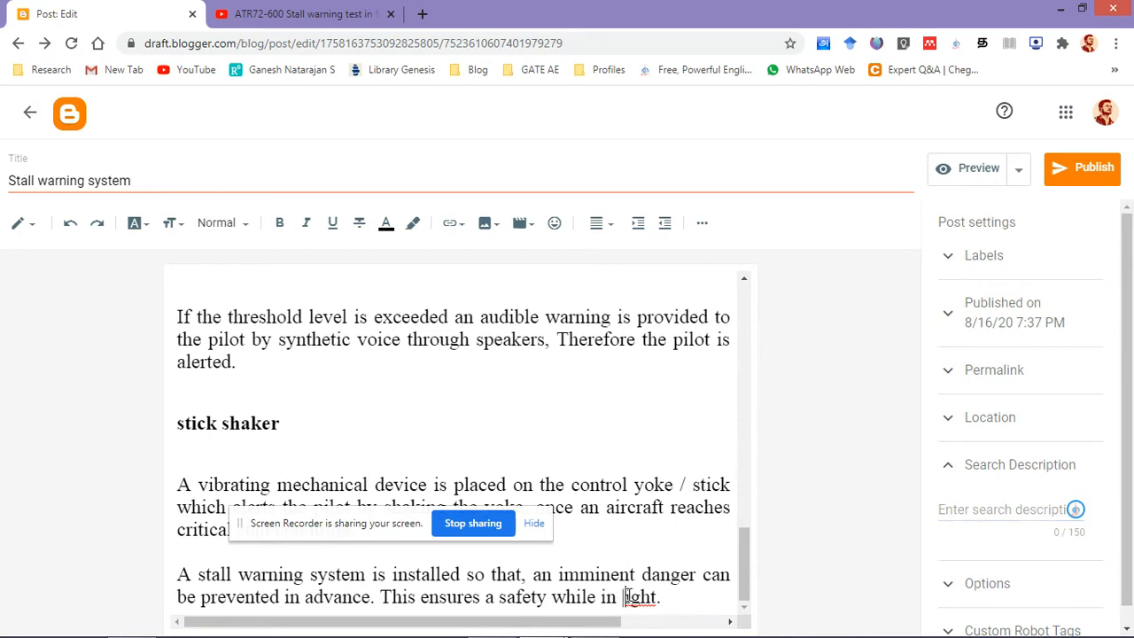
type("f")
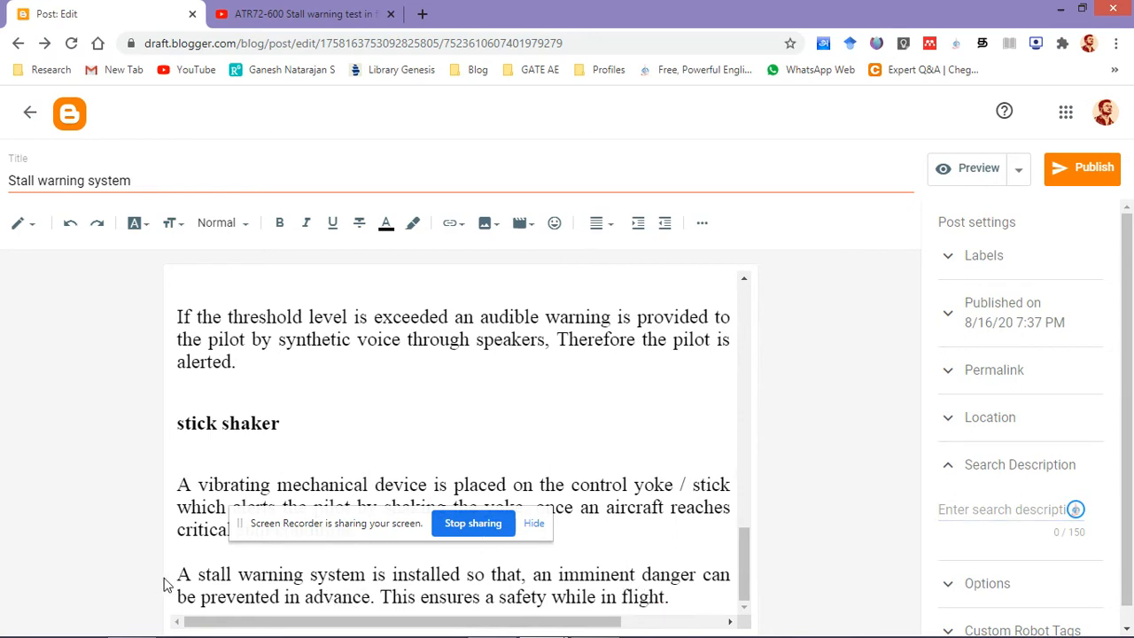
Copy the closing paragraph starting "A stall warning system is installed so that" into the post's search description
left_click_drag(180, 574, 661, 598)
key("ctrl+c")
right_click(580, 582)
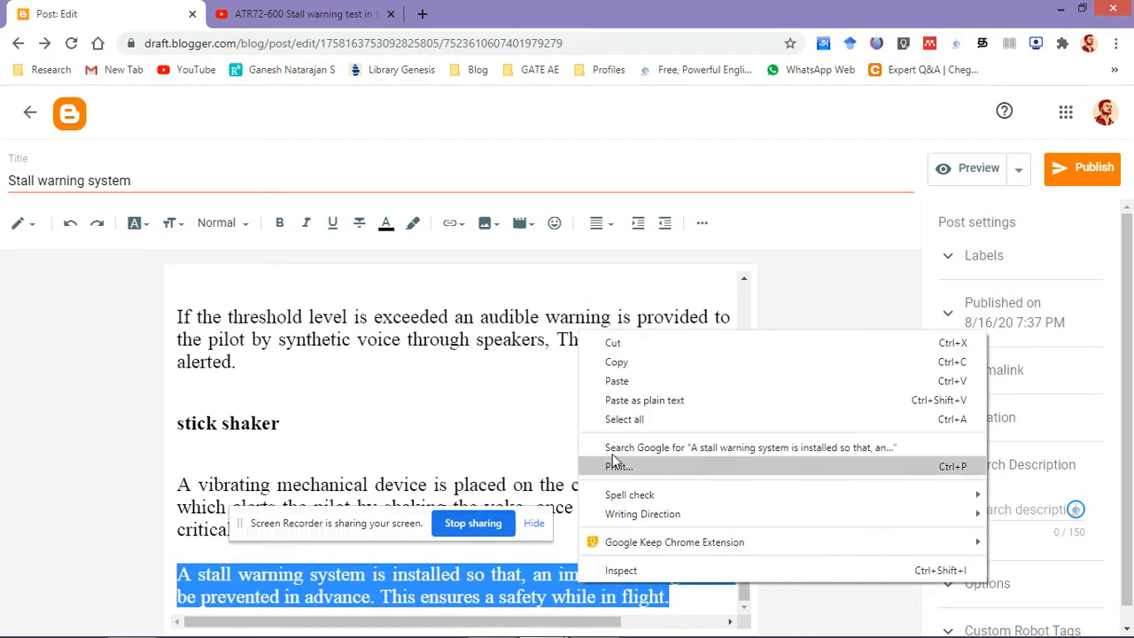
left_click(635, 363)
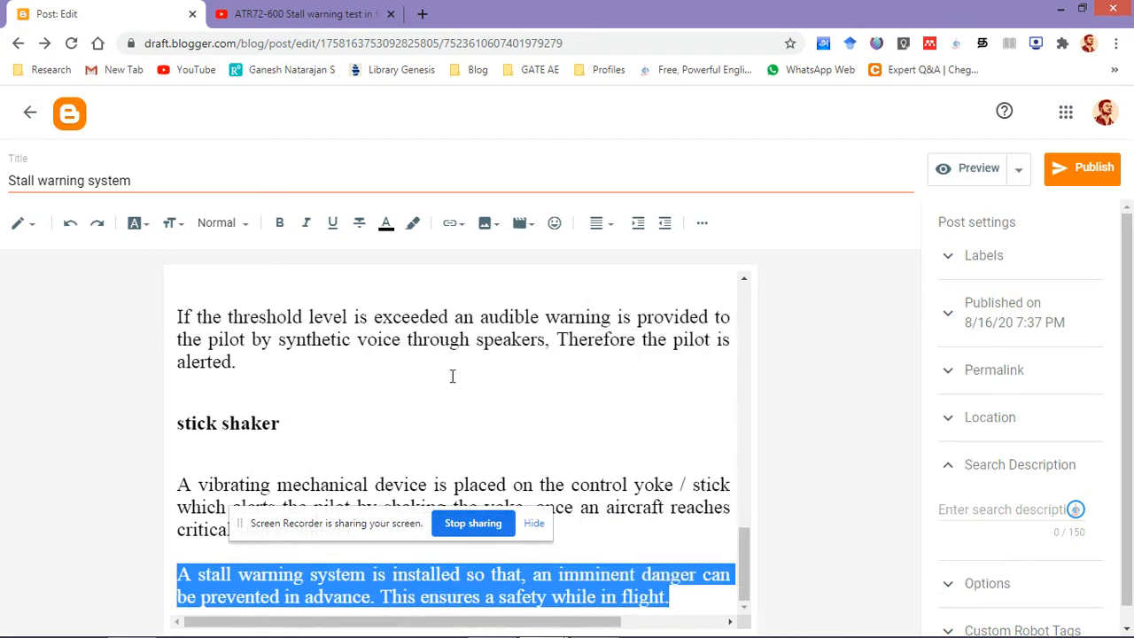
left_click(998, 510)
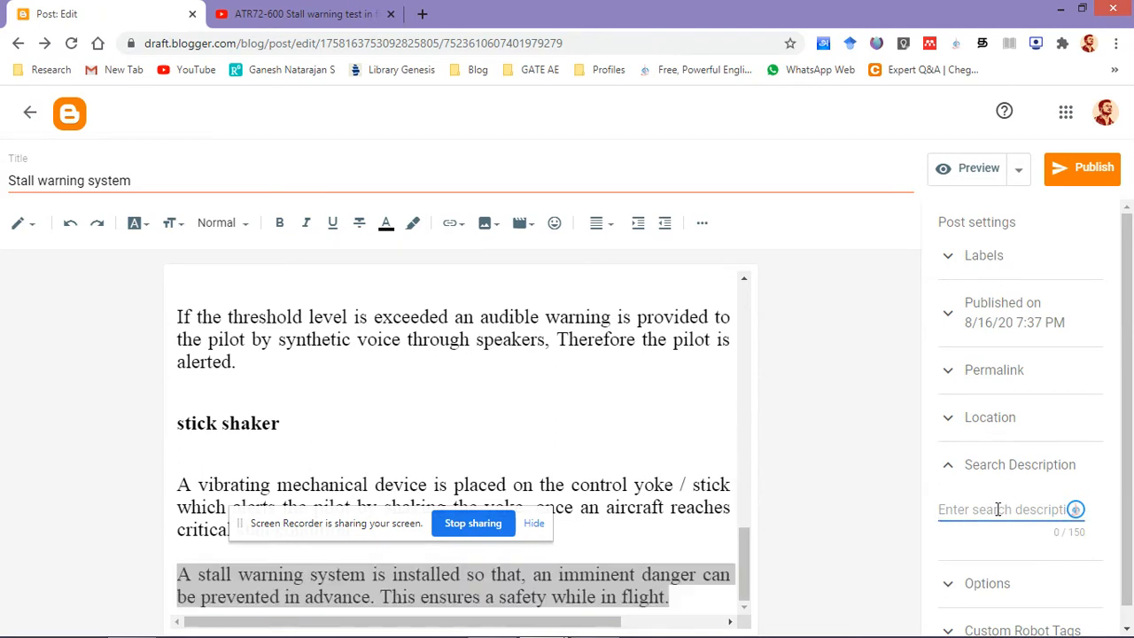
key("ctrl+v")
scroll(1044, 569, "down", 1)
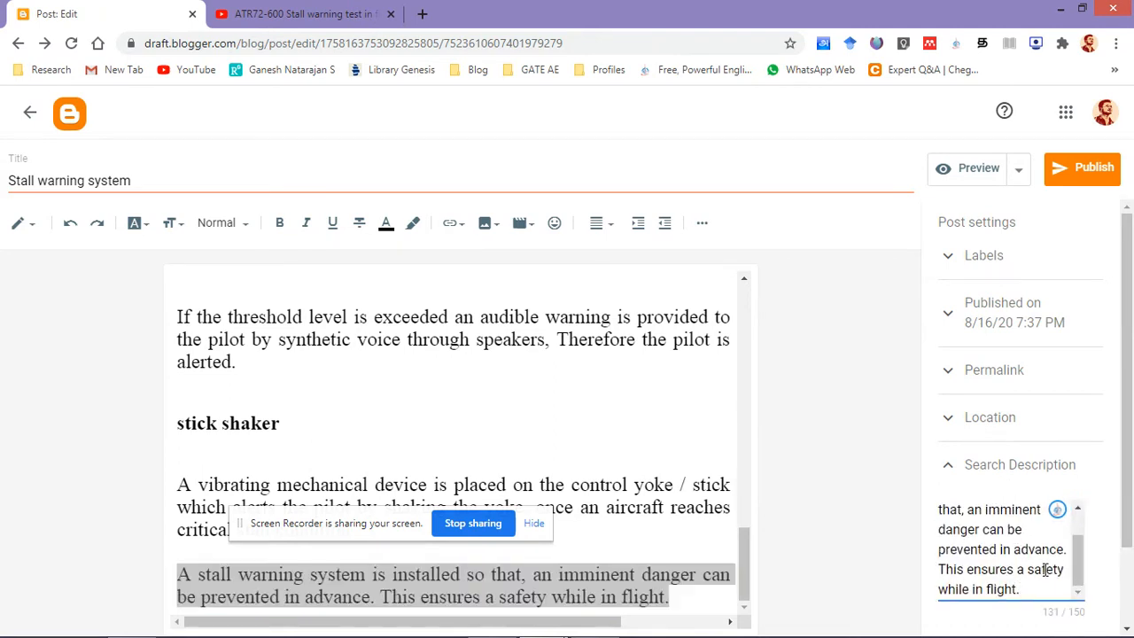
Open the post's Options settings and review the reader comments choices
scroll(1125, 479, "down", 1)
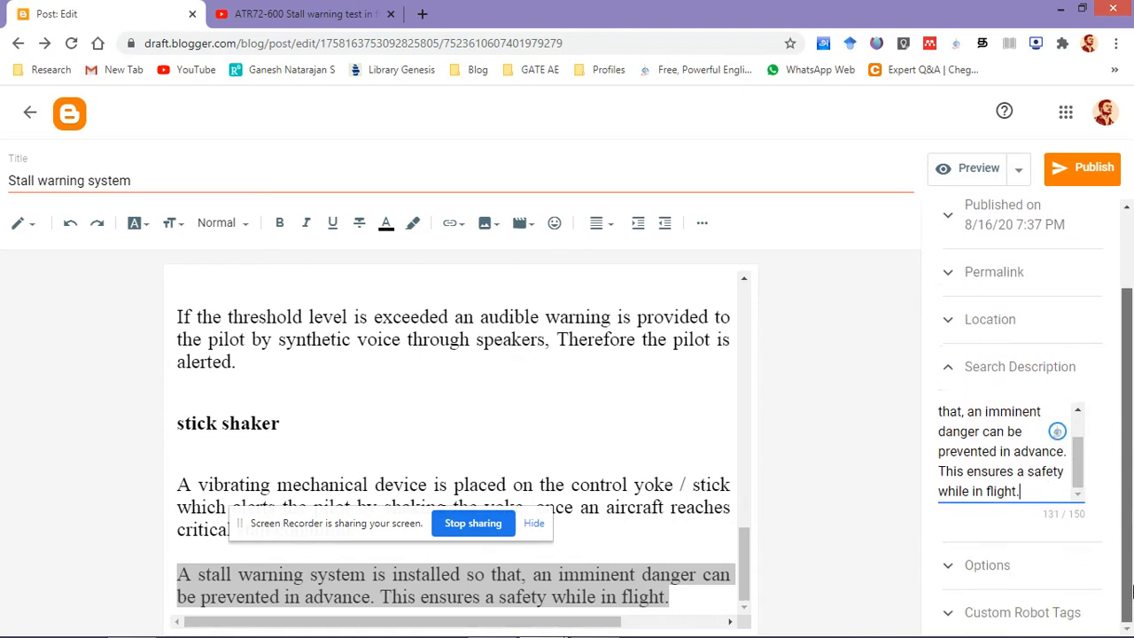
scroll(1070, 478, "up", 1)
scroll(1070, 479, "down", 1)
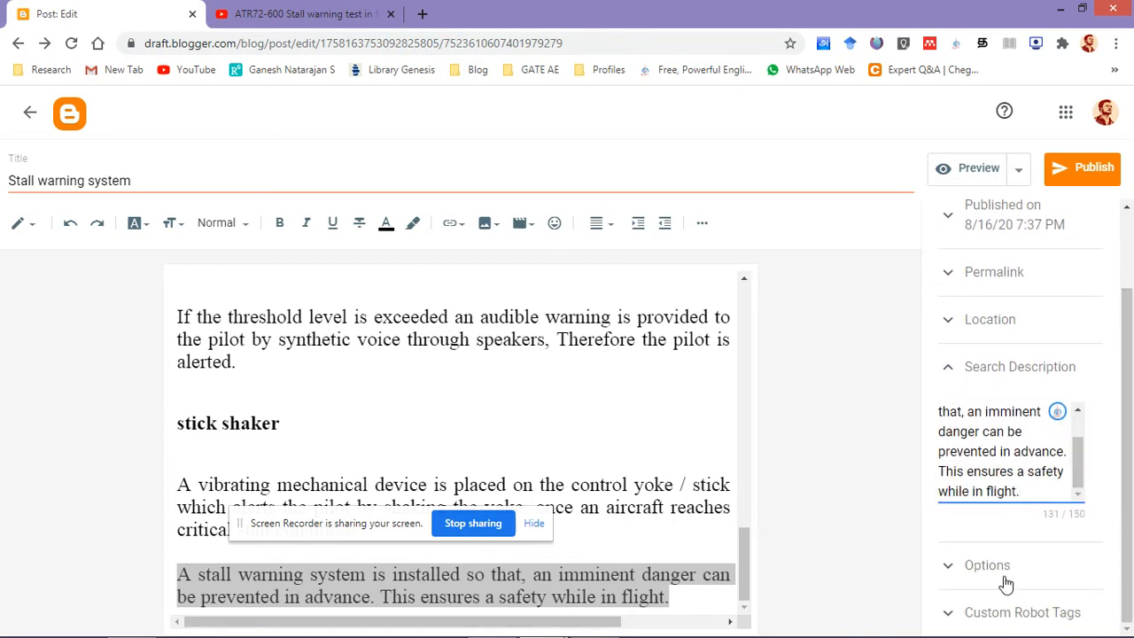
left_click(949, 565)
scroll(1132, 443, "down", 1)
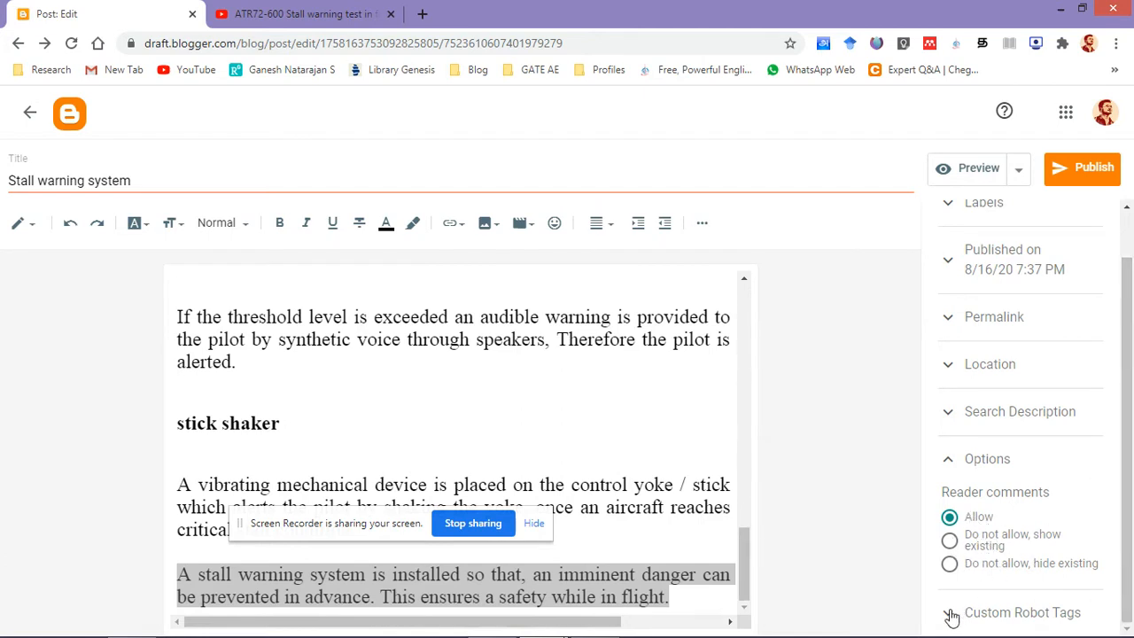
scroll(1002, 395, "up", 1)
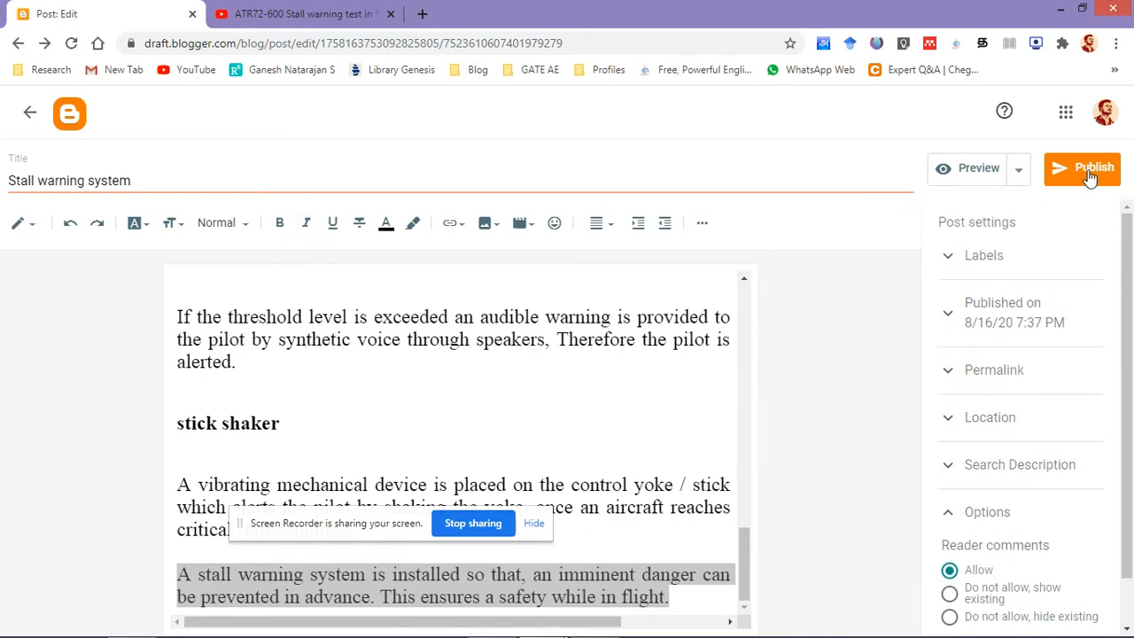
Preview the "Stall warning system" post and look through its text and embedded video
scroll(656, 376, "up", 10)
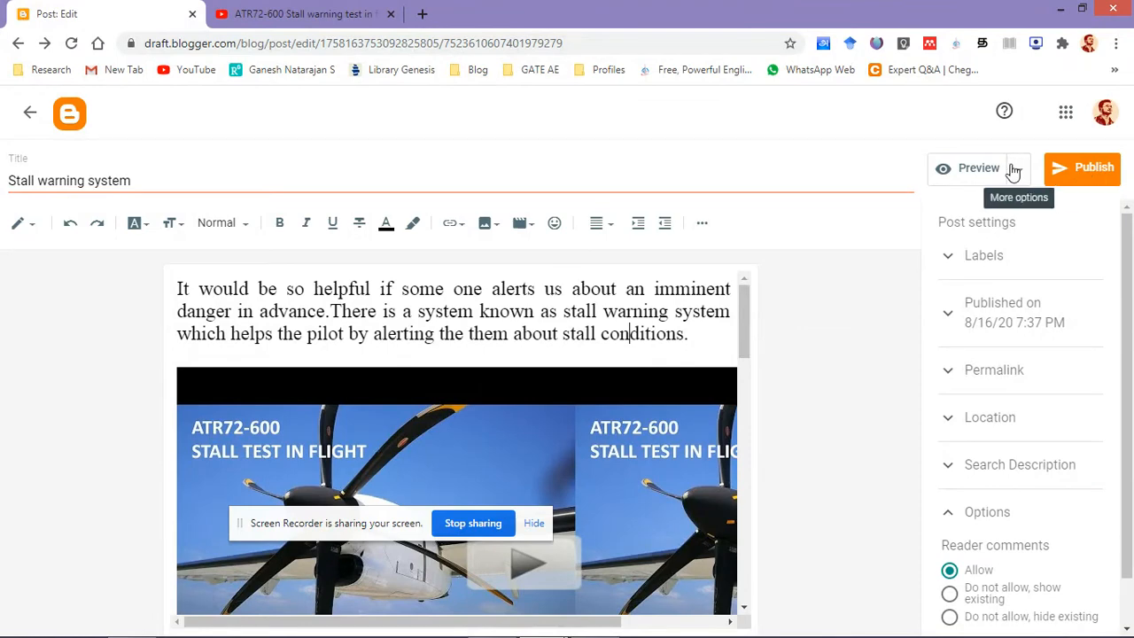
left_click(986, 171)
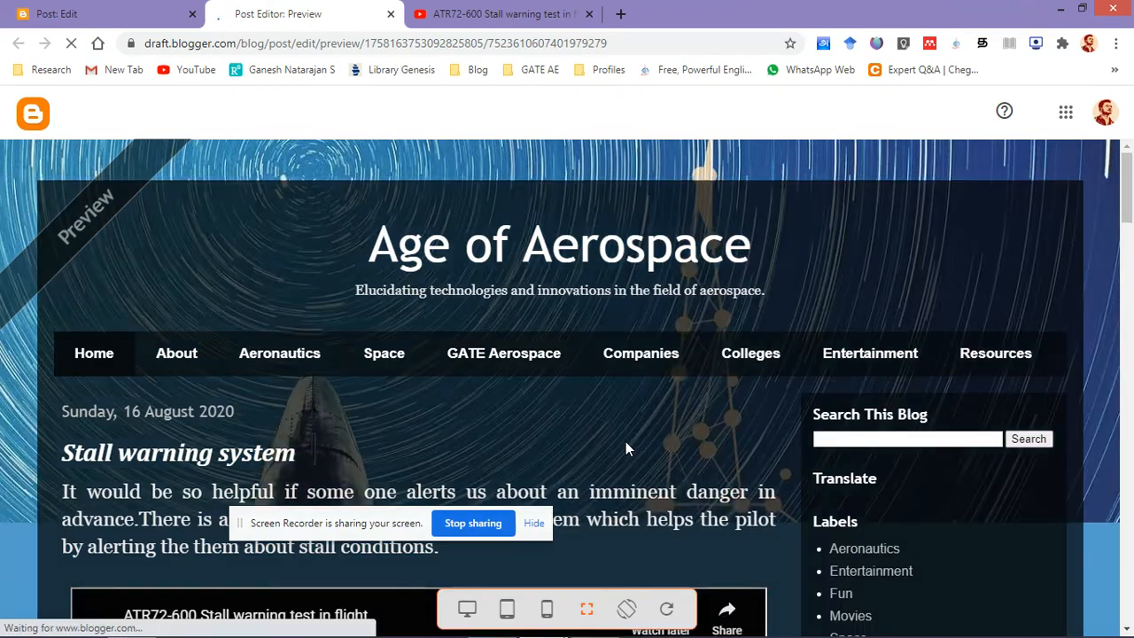
scroll(625, 442, "down", 5)
left_click_drag(1125, 253, 1127, 277)
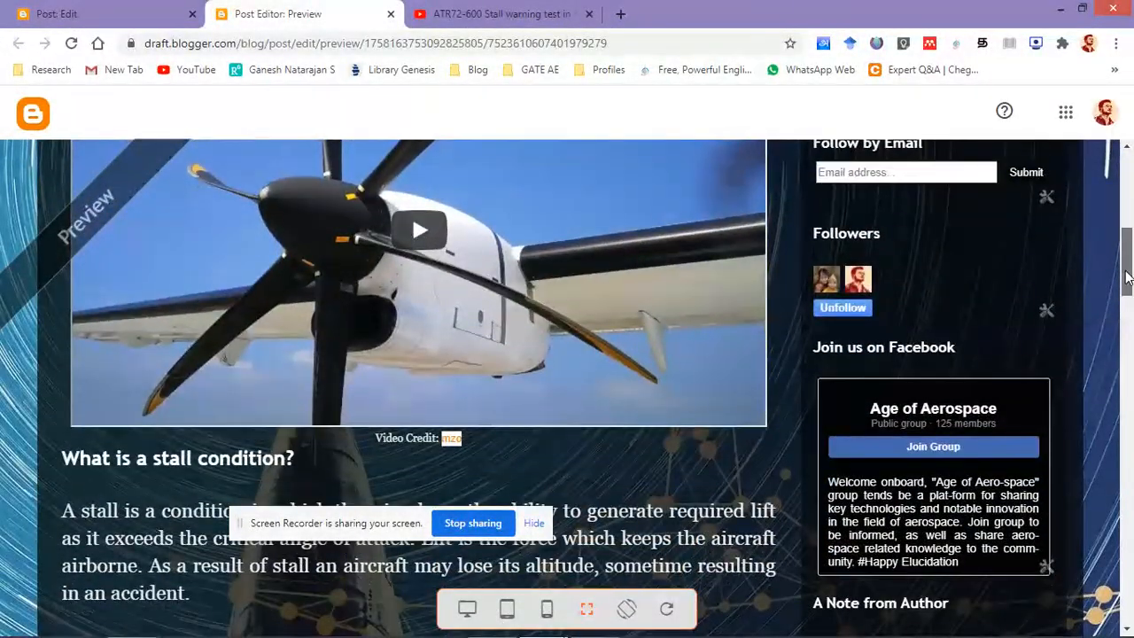
Compare the post preview in the mobile, tablet and desktop layouts
left_click(547, 609)
scroll(602, 381, "down", 5)
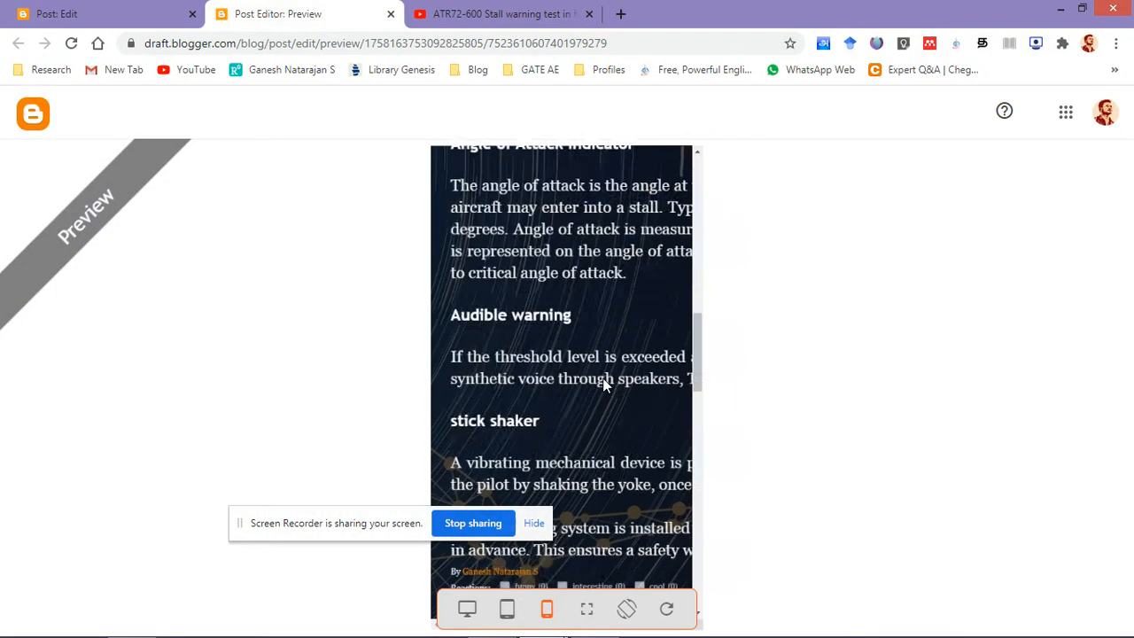
scroll(603, 381, "up", 5)
left_click(507, 611)
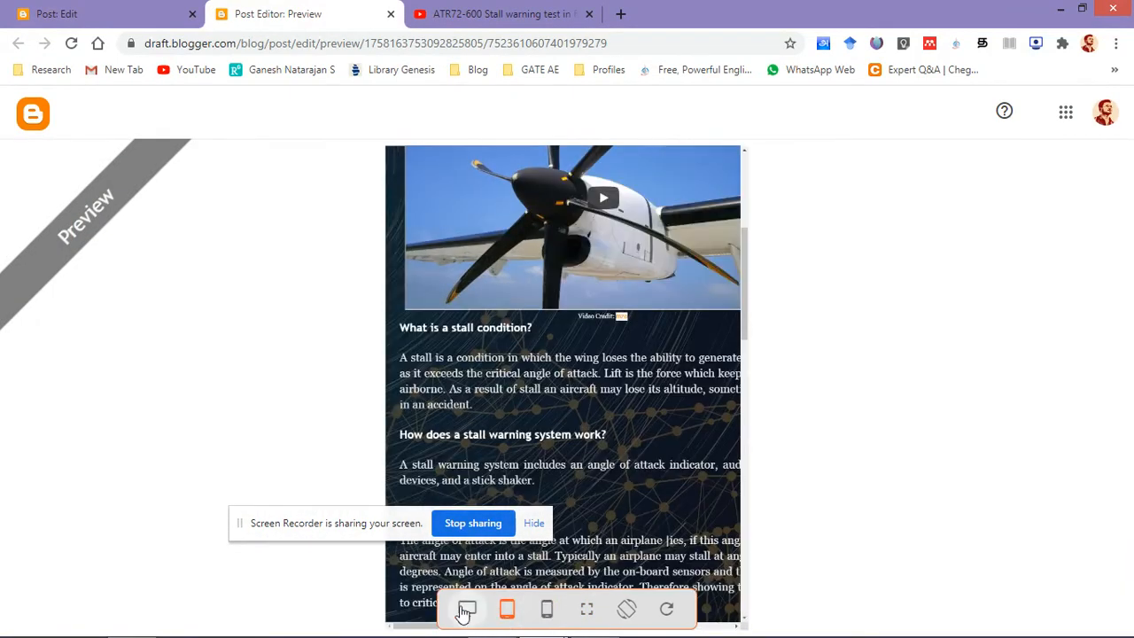
left_click(466, 611)
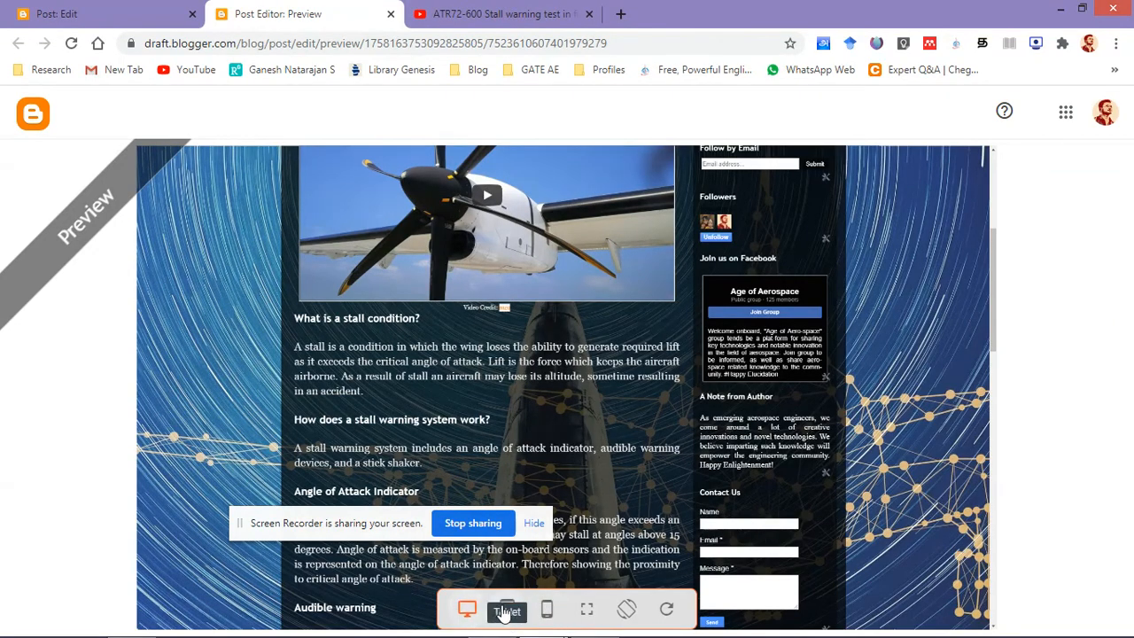
left_click(507, 610)
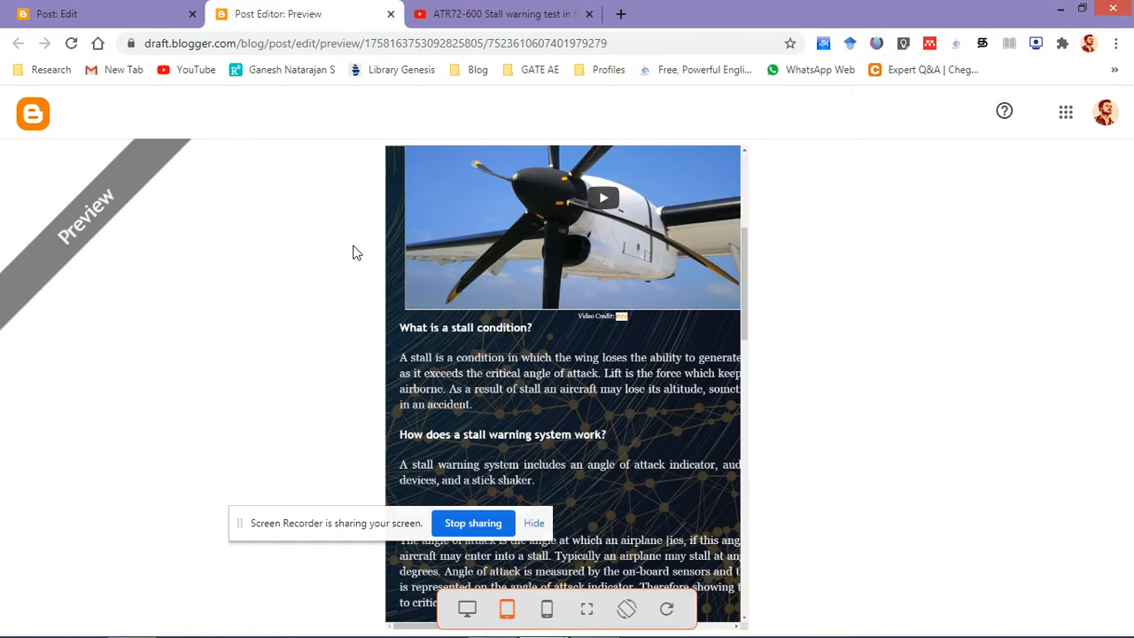
Close the post preview and publish the "Stall warning system" post to the blog
left_click(122, 11)
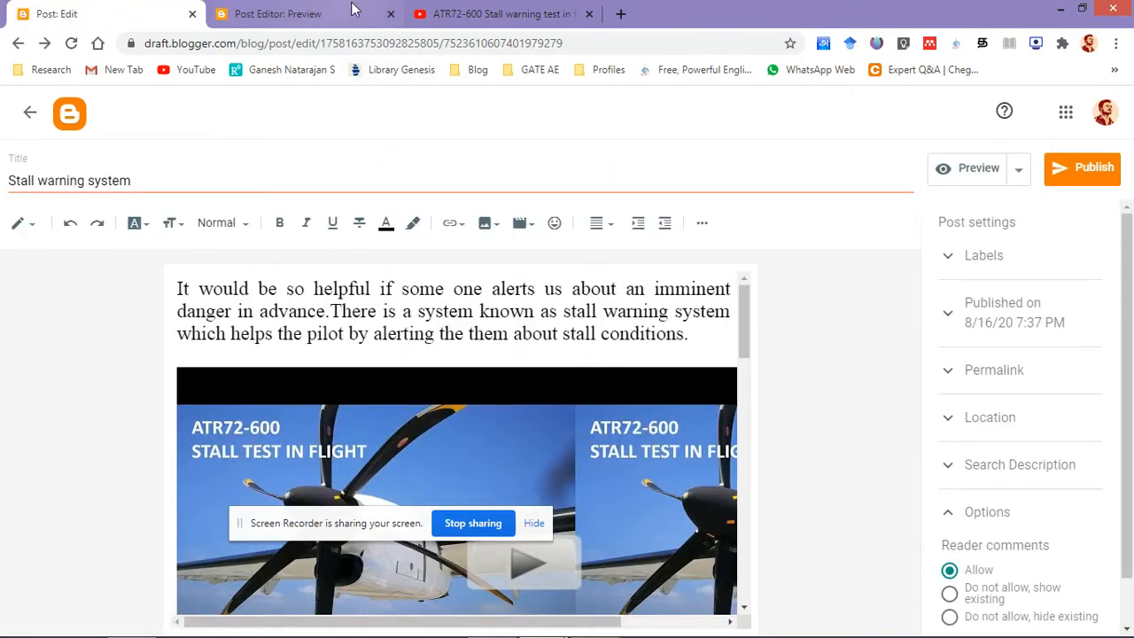
left_click(391, 13)
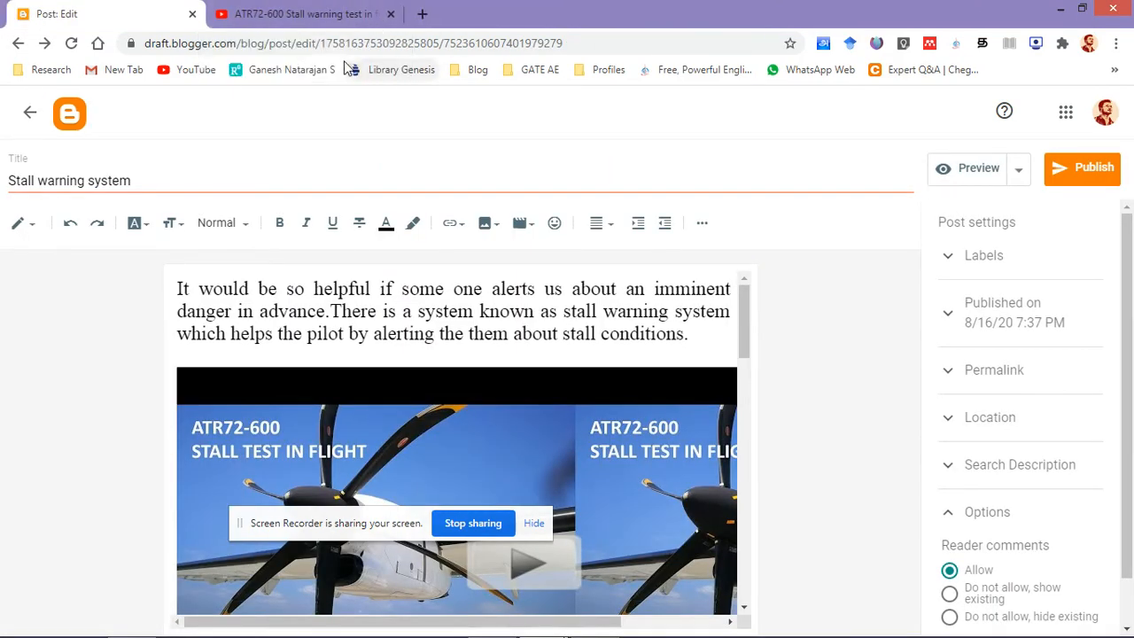
left_click(1088, 177)
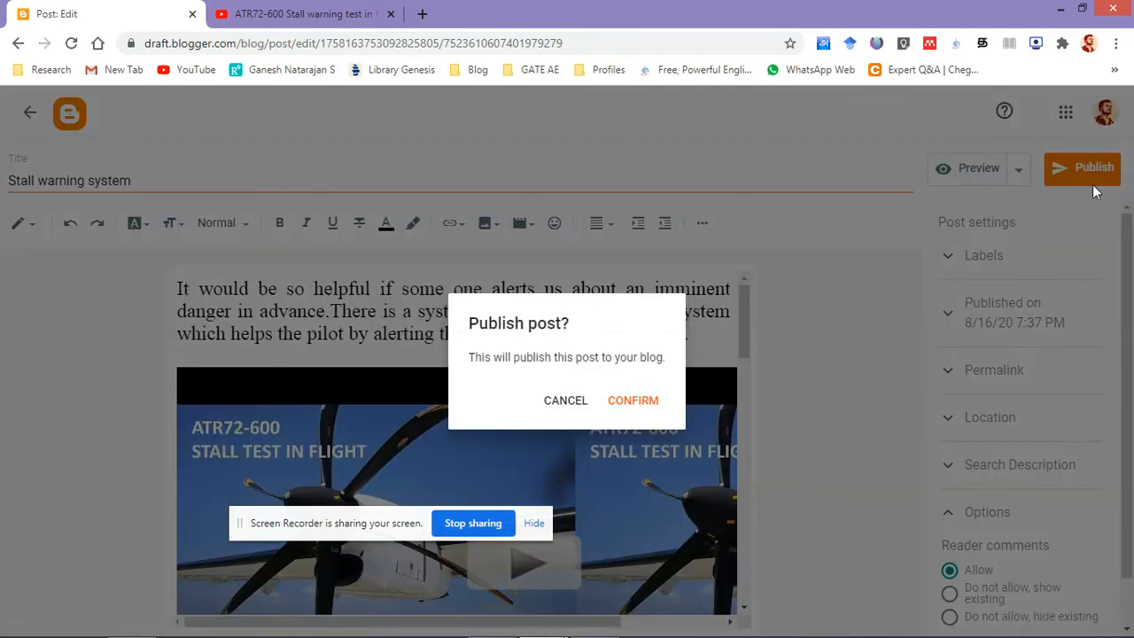
left_click(632, 401)
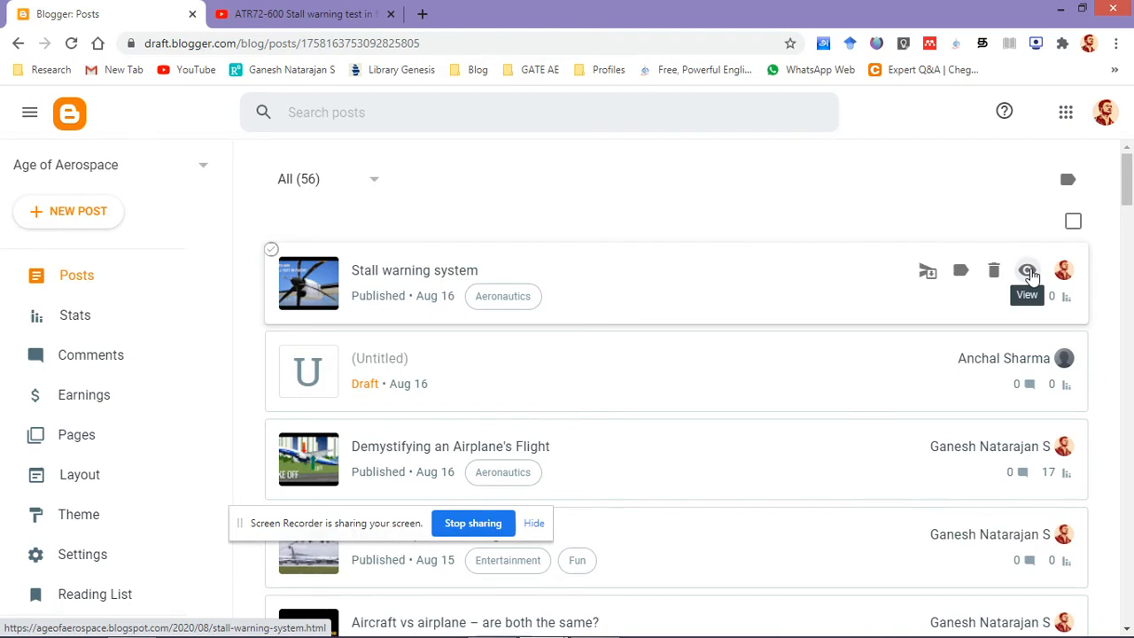
Open the published "Stall warning system" post from the list of posts
right_click(1028, 271)
left_click(995, 210)
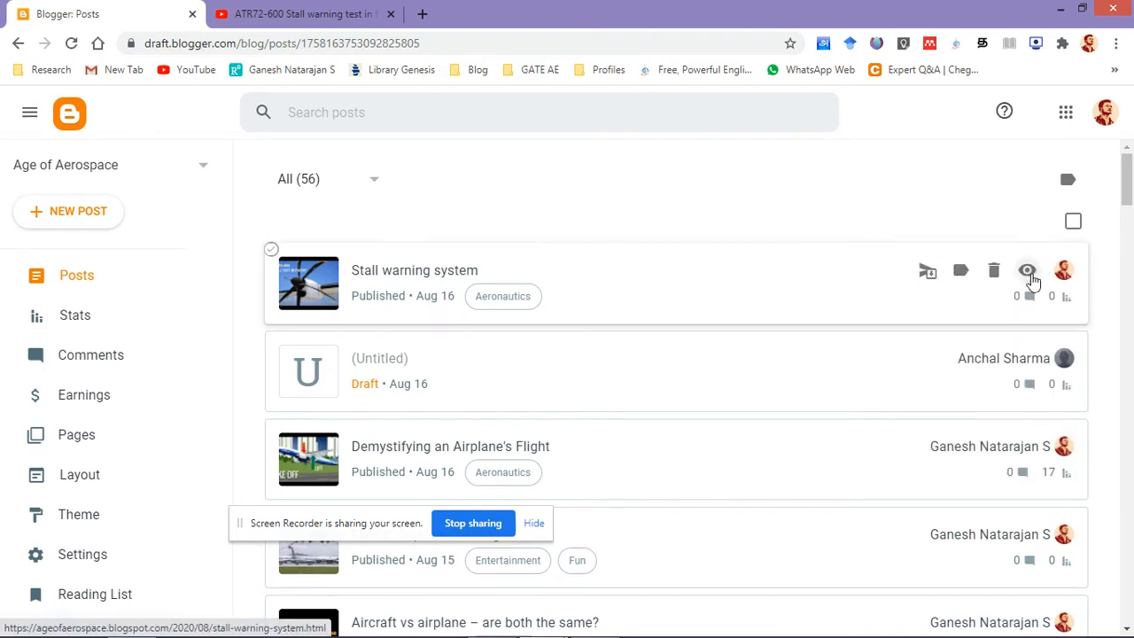
left_click(1028, 271)
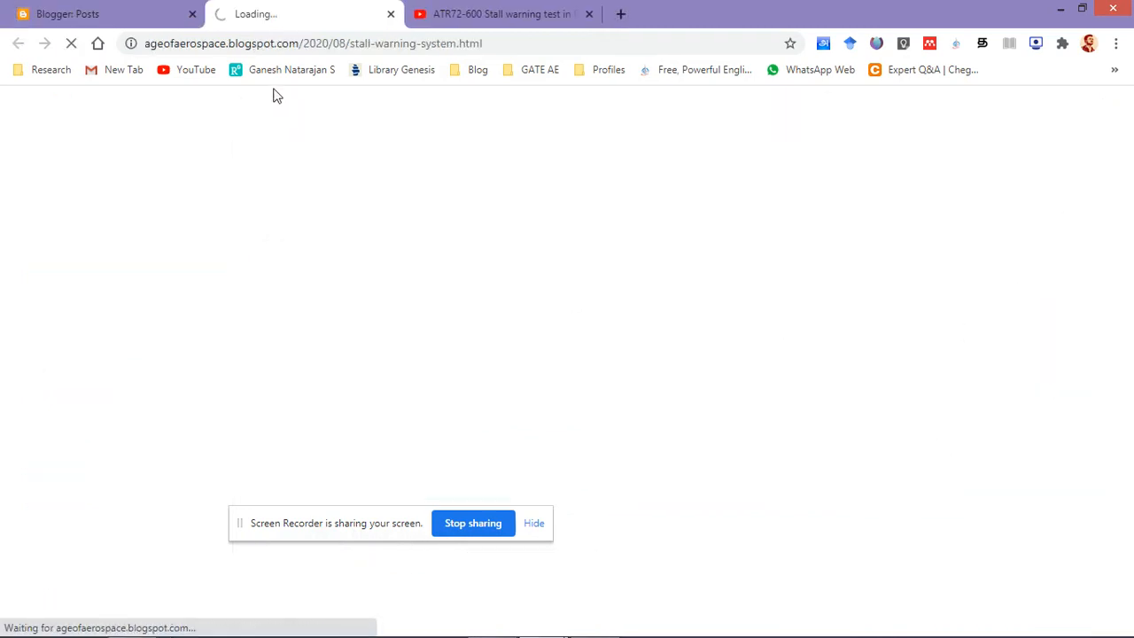
View the live blog from the Blogger dashboard and check the new post's listing on the Aeronautics page
left_click(89, 11)
scroll(139, 408, "down", 3)
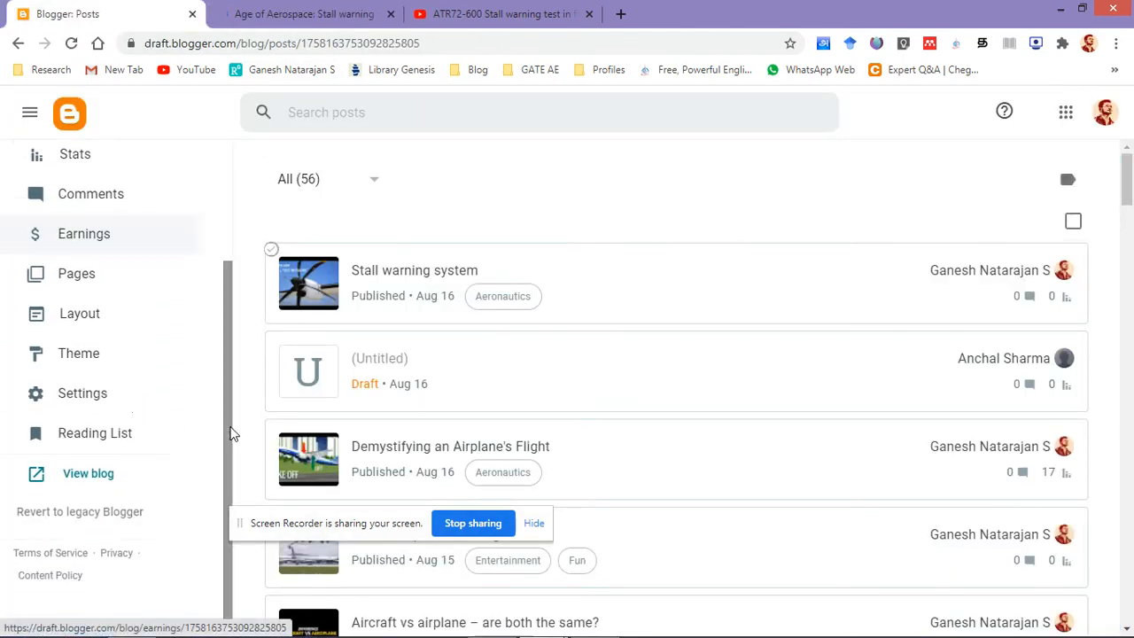
left_click(93, 477)
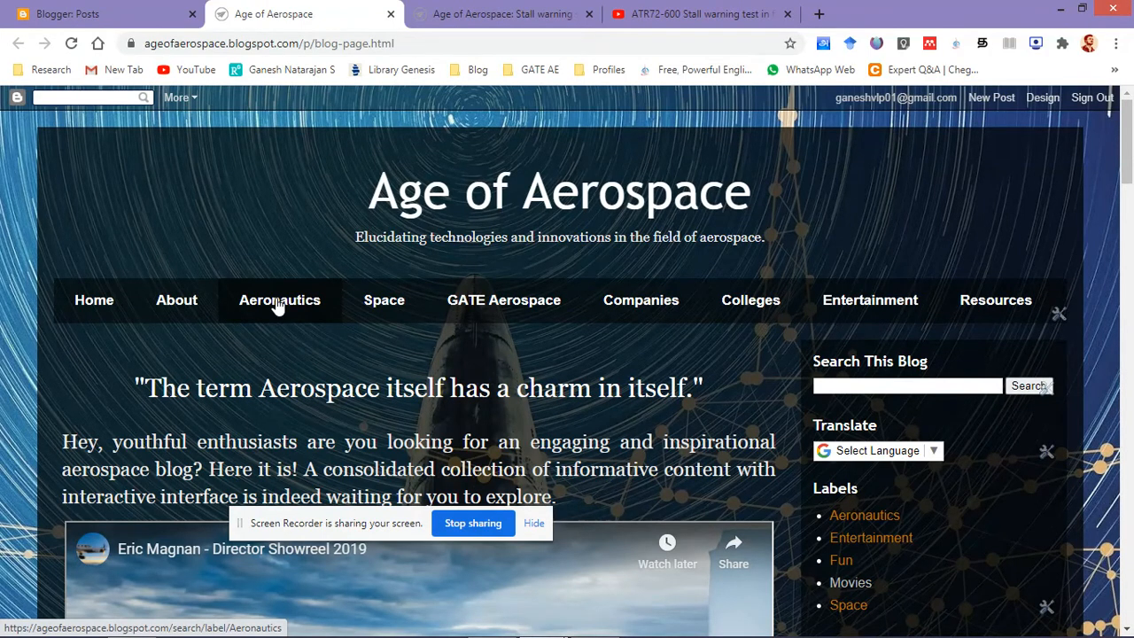
left_click(278, 303)
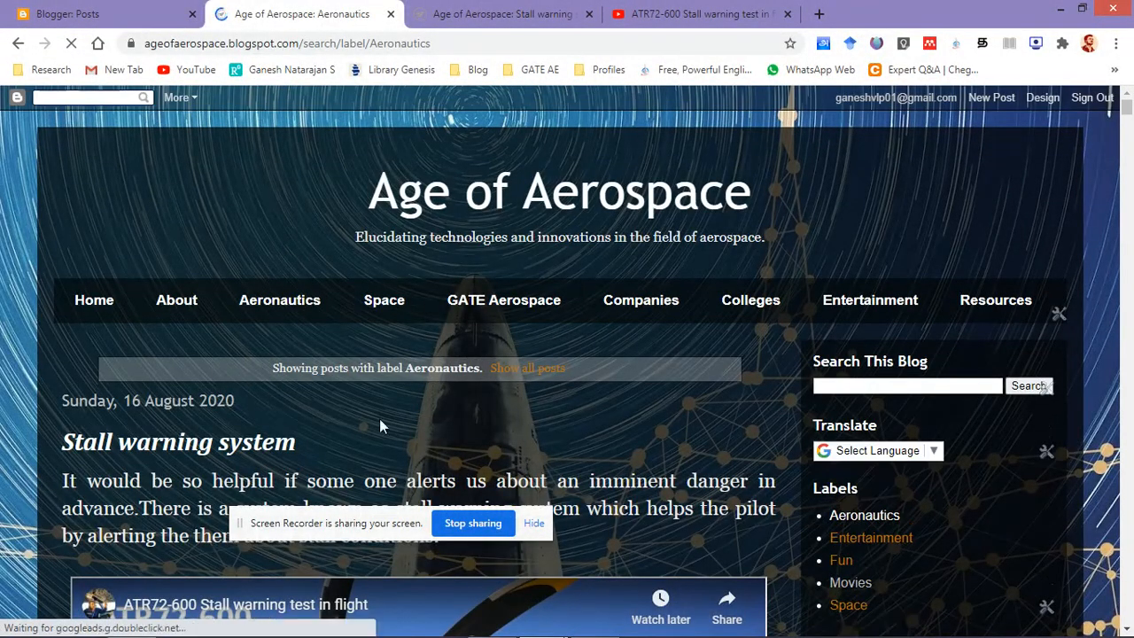
left_click_drag(377, 370, 465, 373)
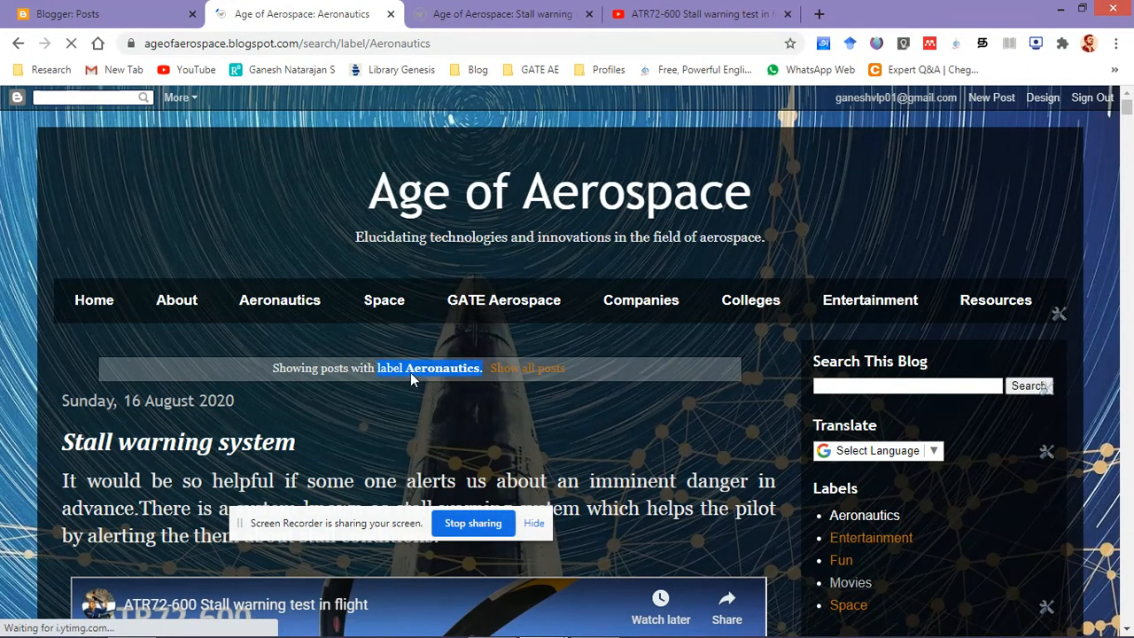
scroll(461, 416, "down", 2)
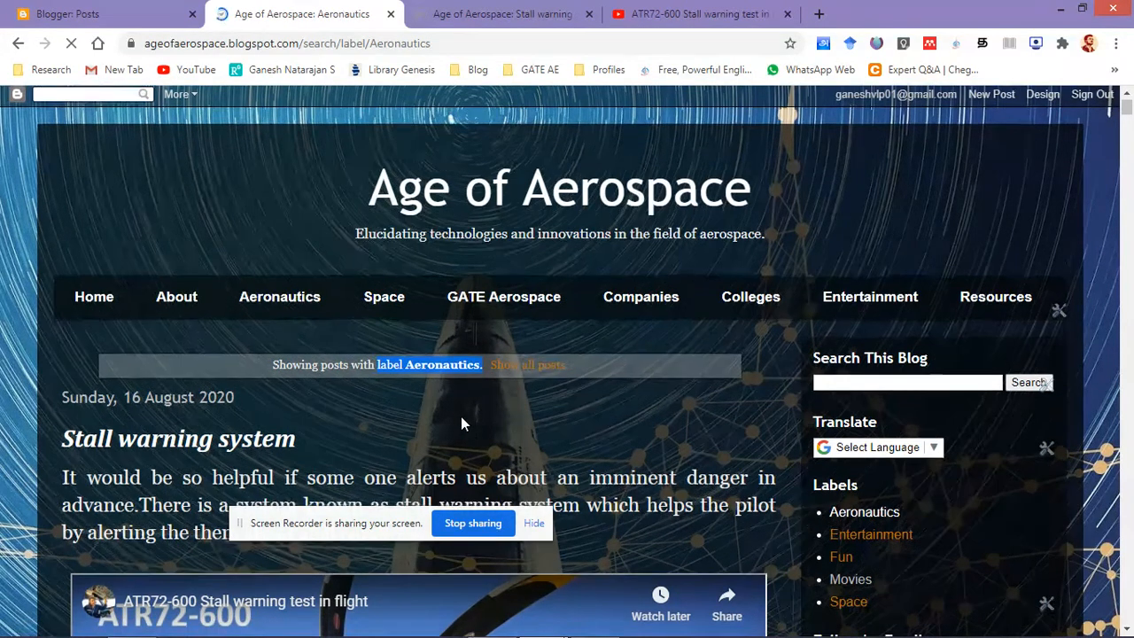
scroll(496, 377, "down", 2)
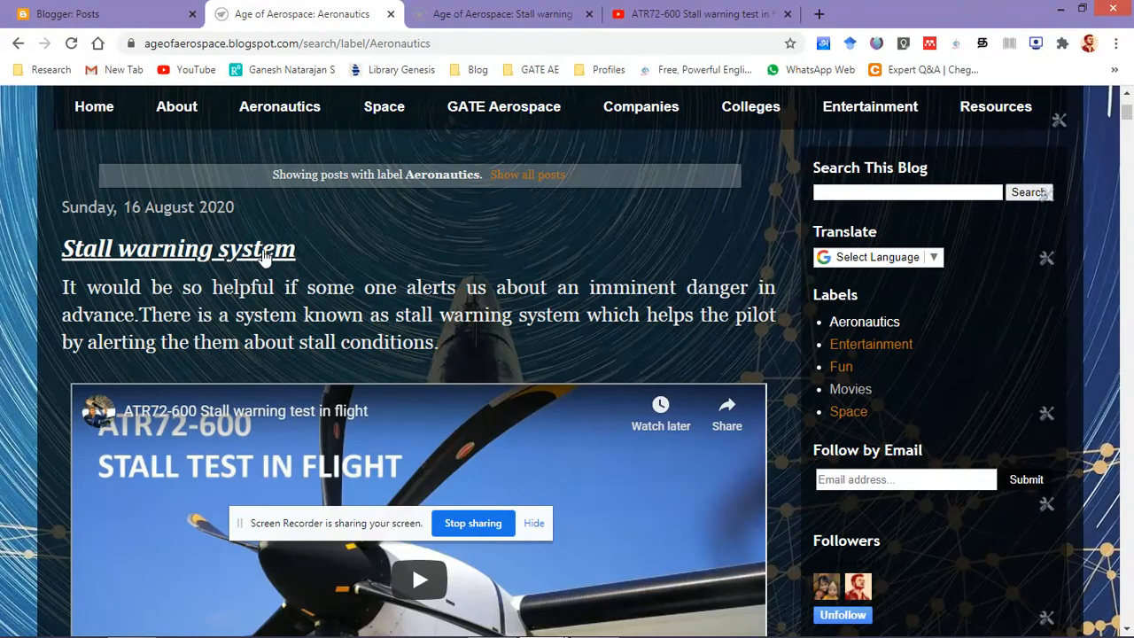
scroll(520, 418, "down", 4)
scroll(520, 418, "down", 3)
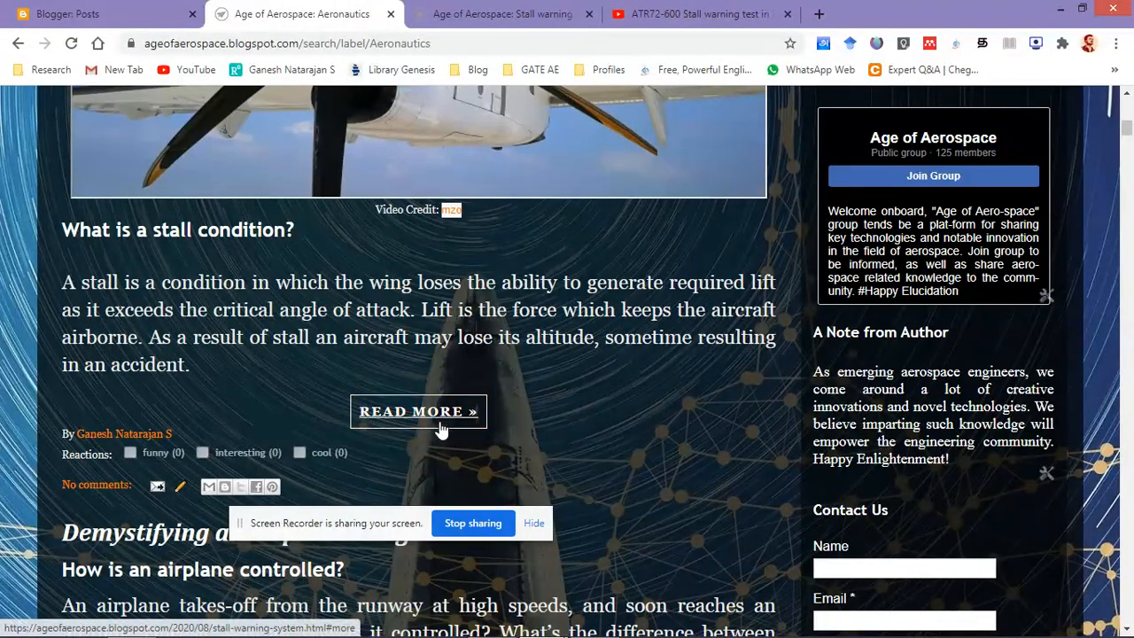
Open the full "Stall warning system" post through its Read More link and look through it to the end
left_click(426, 412)
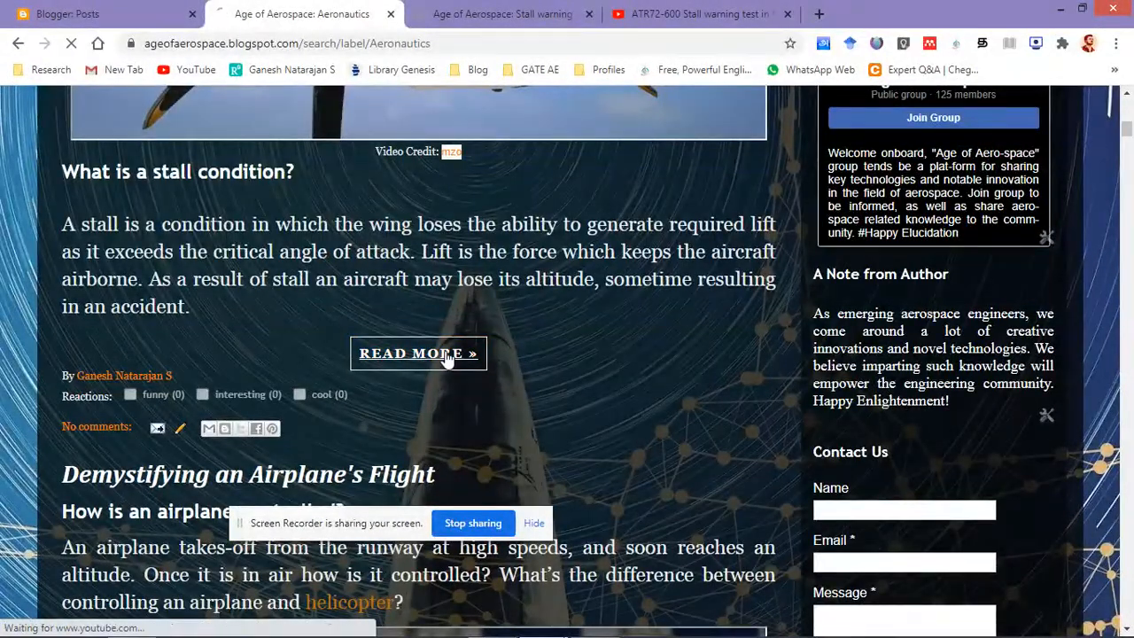
left_click(447, 354)
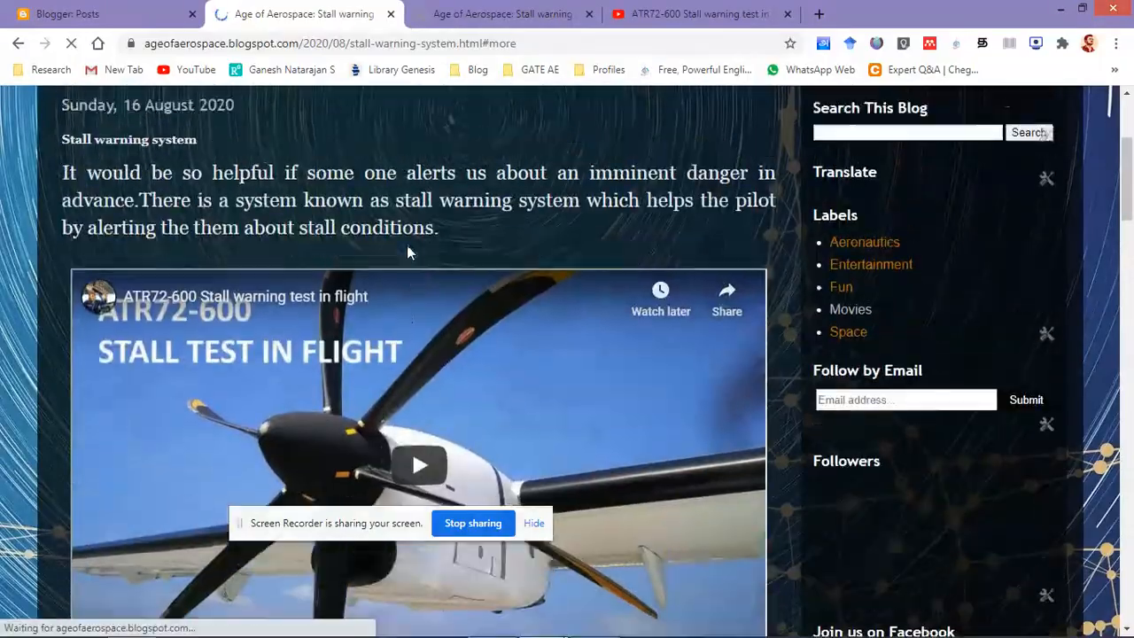
scroll(426, 385, "down", 7)
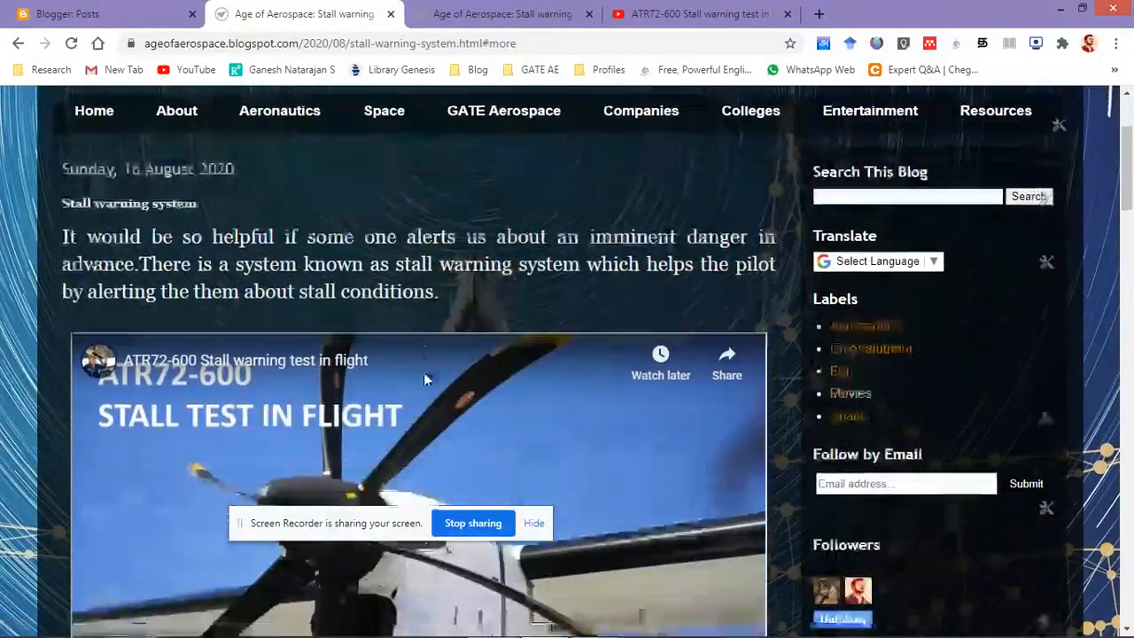
scroll(423, 372, "down", 7)
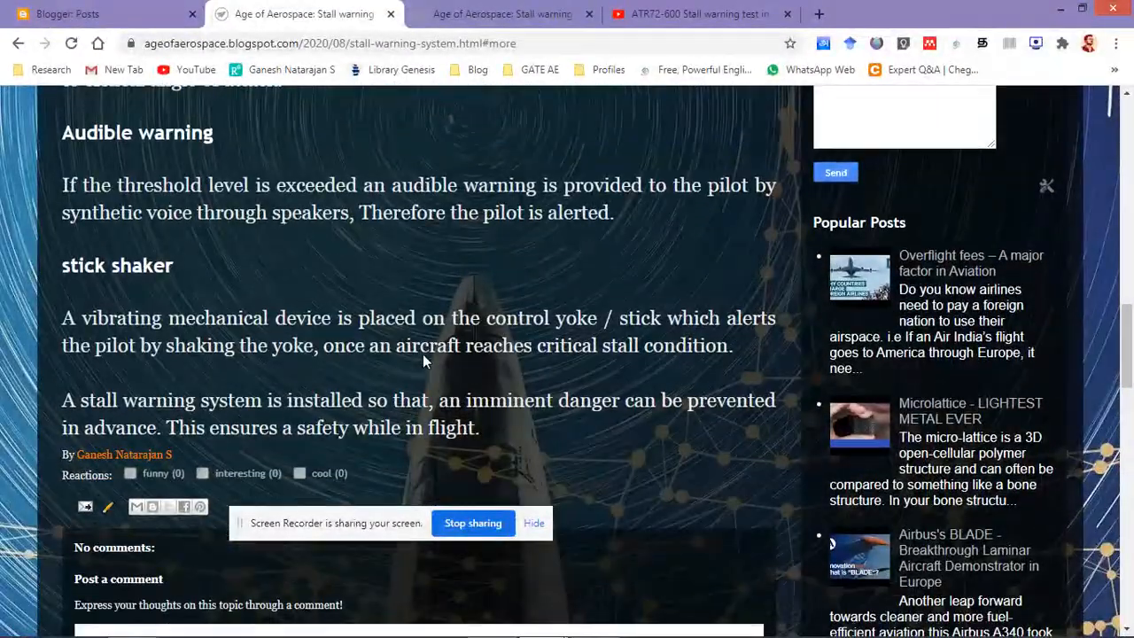
mouse_move(650, 625)
scroll(473, 331, "up", 4)
scroll(474, 330, "up", 10)
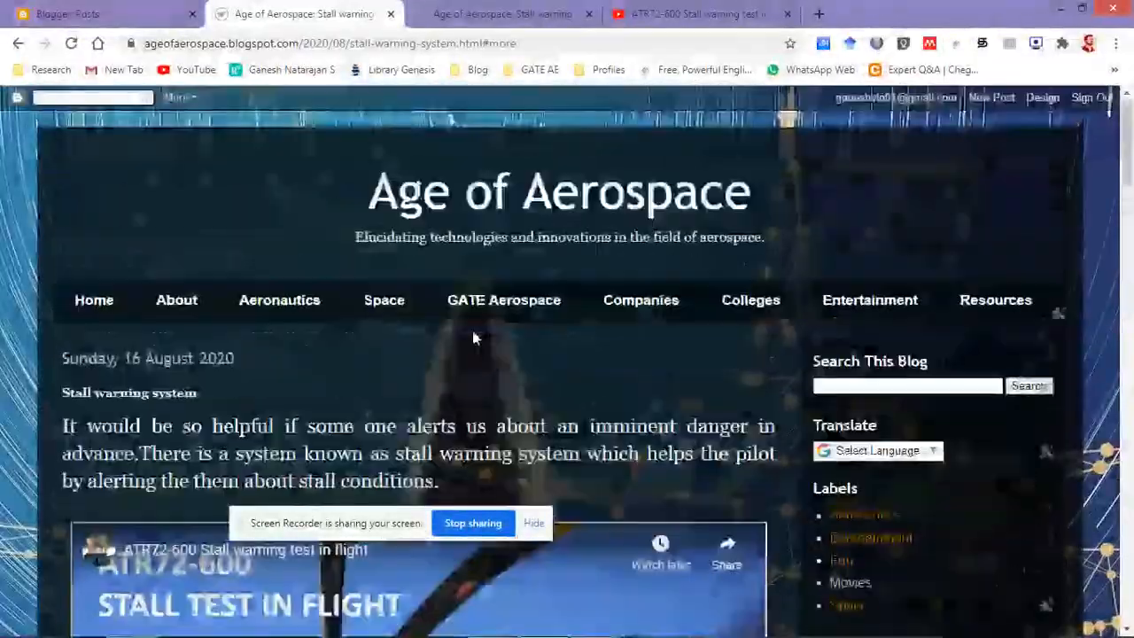
Return to the blog's Aeronautics page and copy the link address of the "Stall warning system" post title
left_click(295, 314)
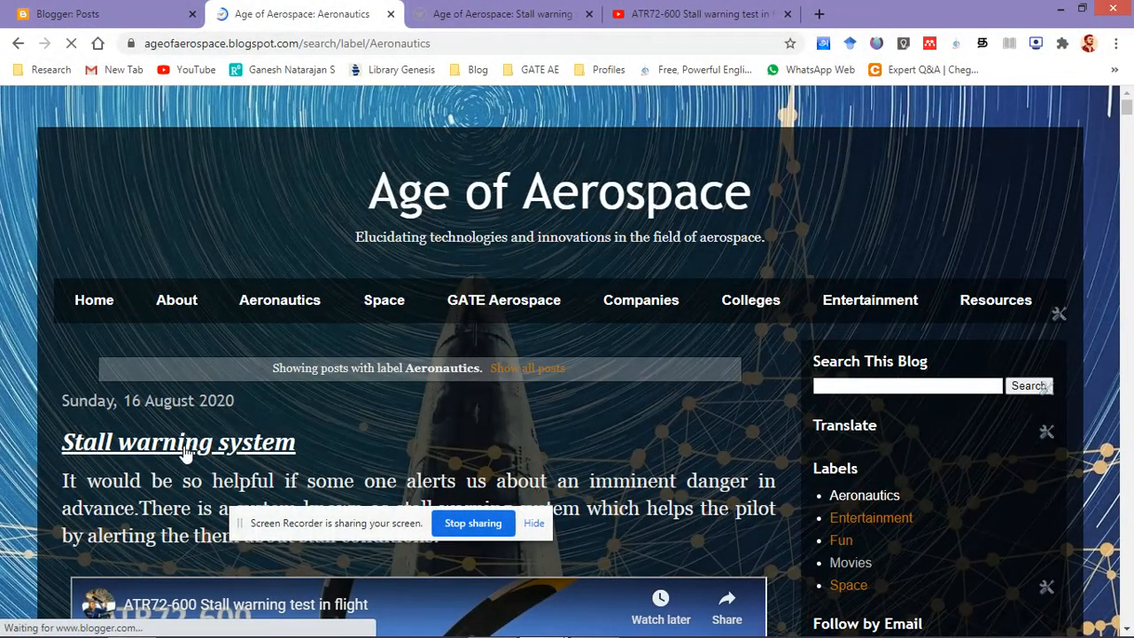
right_click(184, 453)
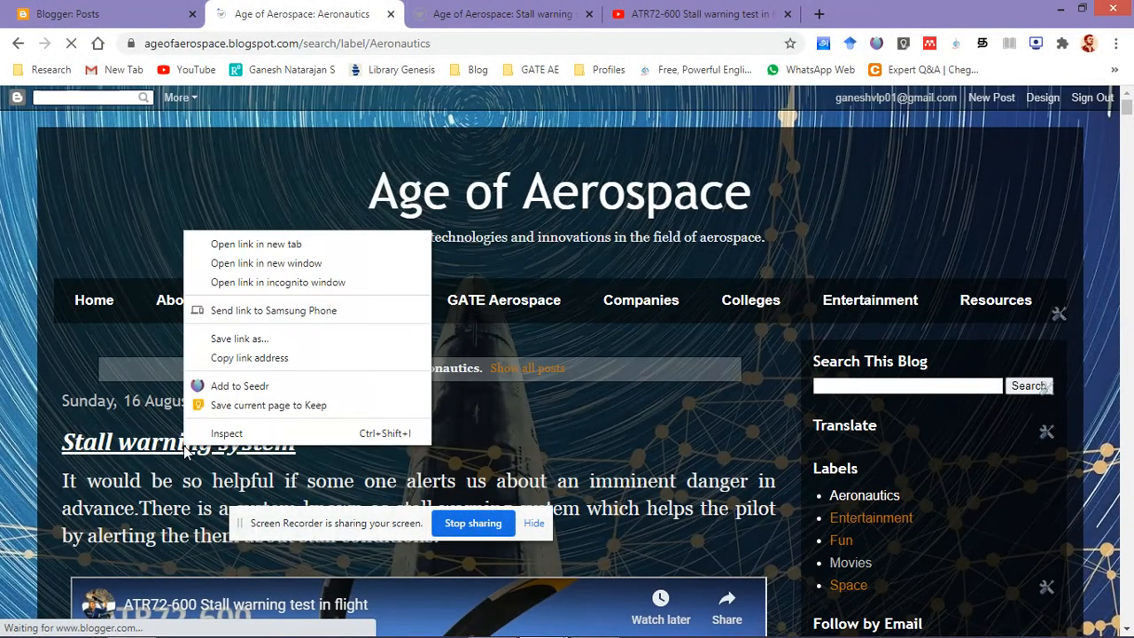
left_click(245, 358)
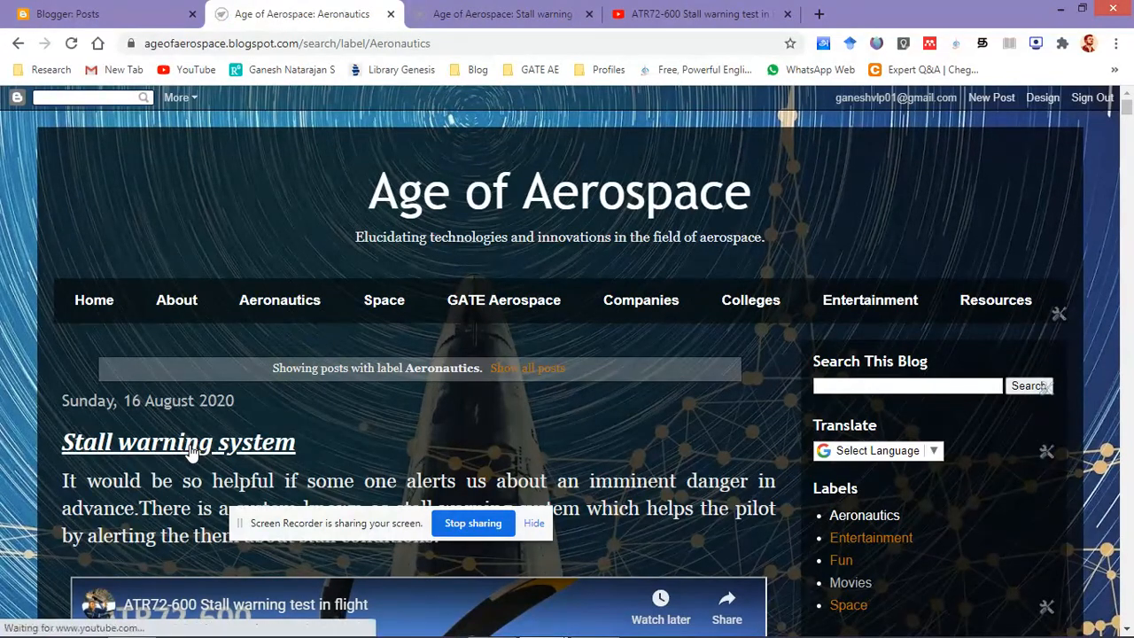
right_click(190, 451)
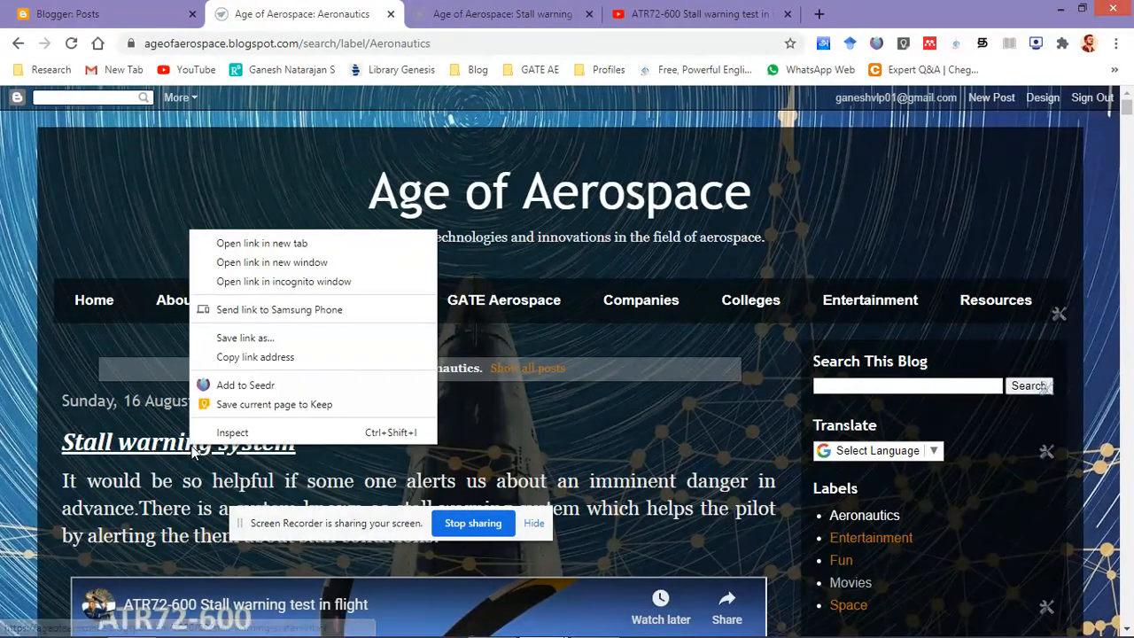
left_click(272, 358)
Switch to the already opened "Stall warning system" post page and look through its content
left_click(497, 13)
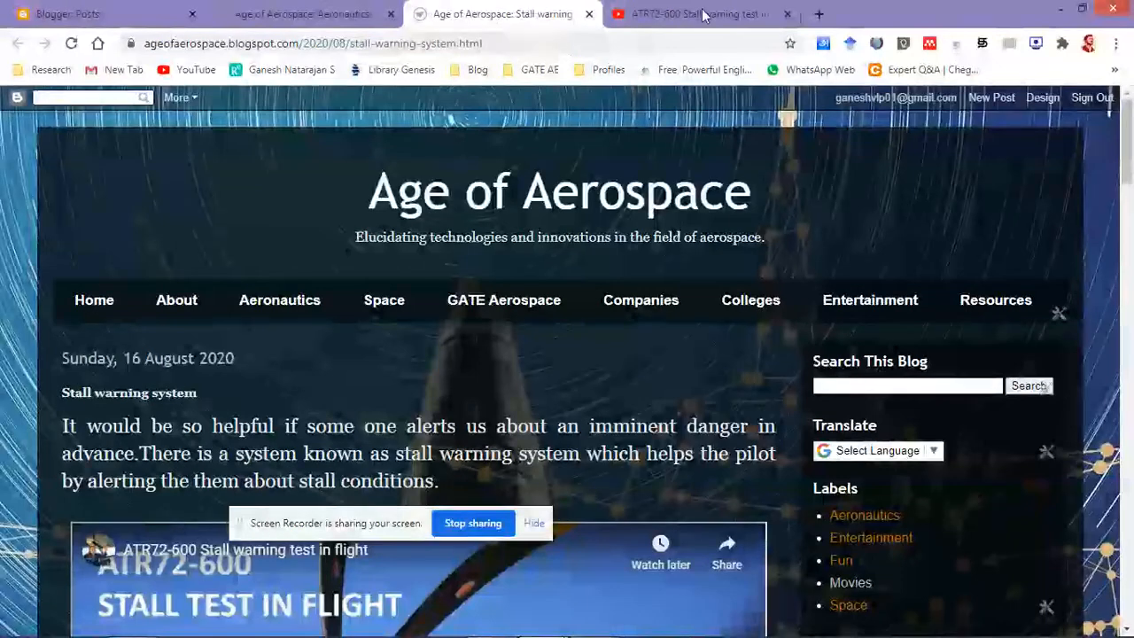
scroll(444, 348, "down", 10)
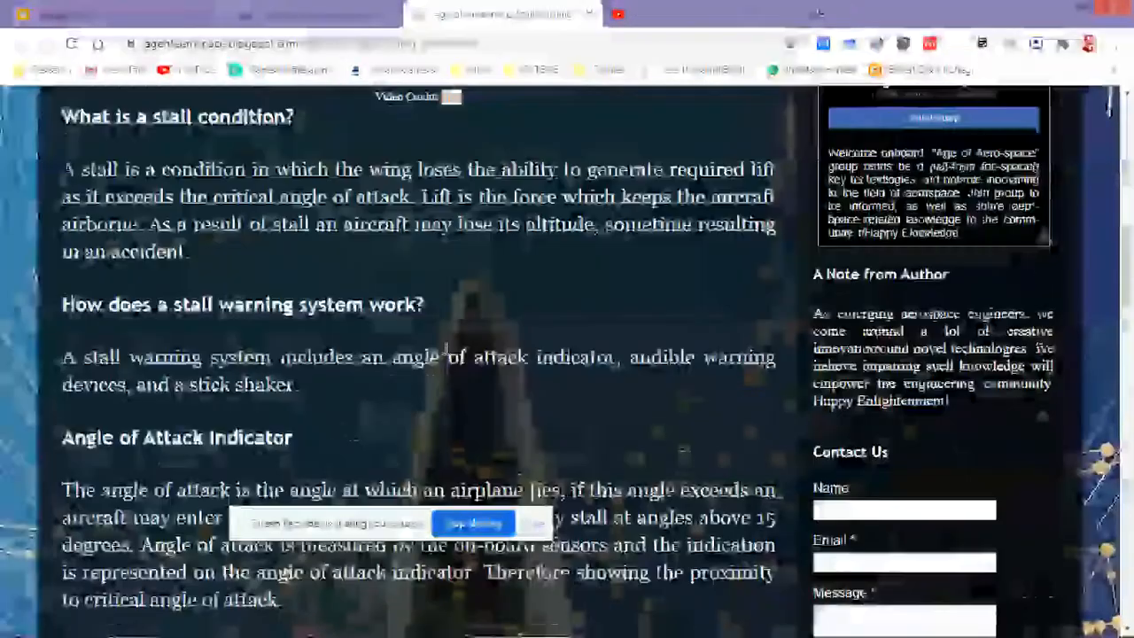
Return to the top of the post and briefly check its entry in the Blogger posts list
scroll(445, 350, "up", 15)
left_click(66, 13)
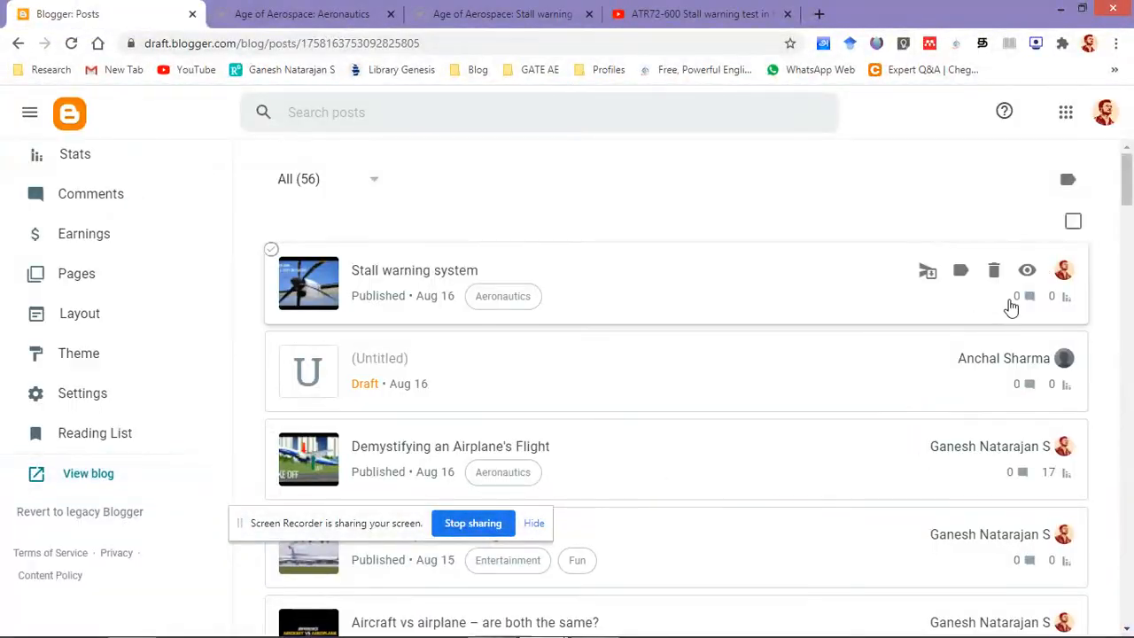
left_click(520, 13)
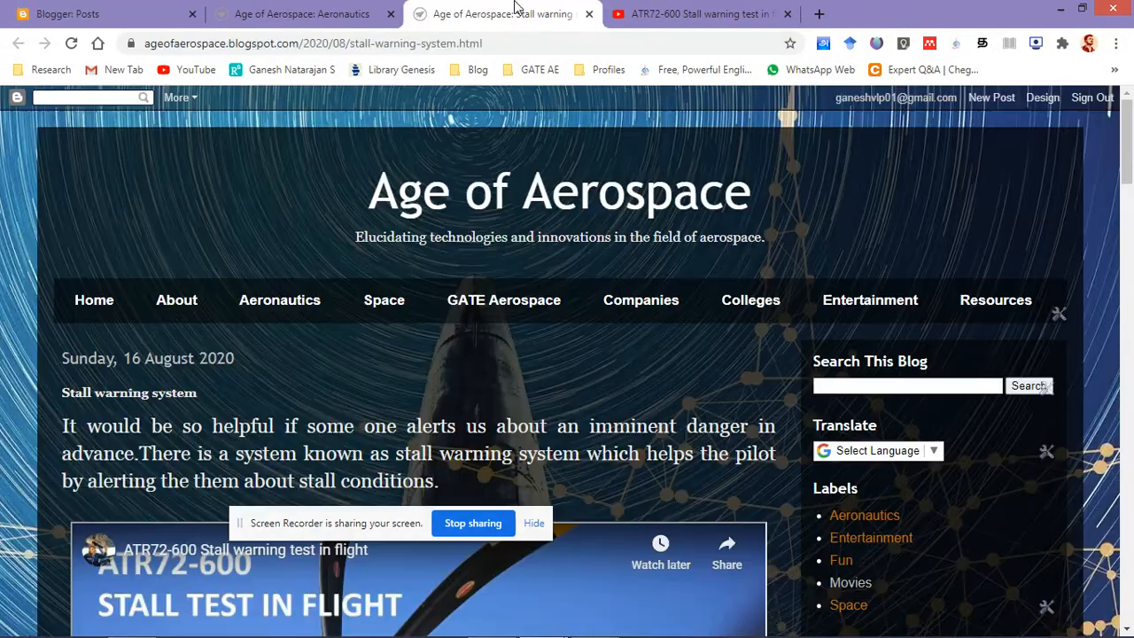
left_click(822, 14)
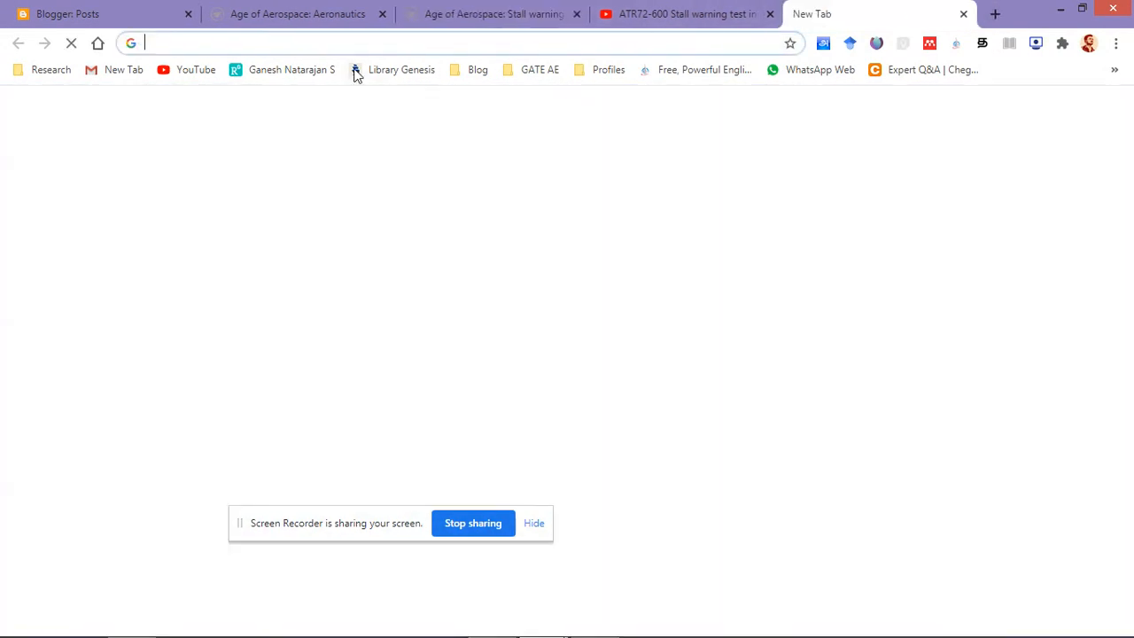
left_click(426, 70)
left_click(963, 14)
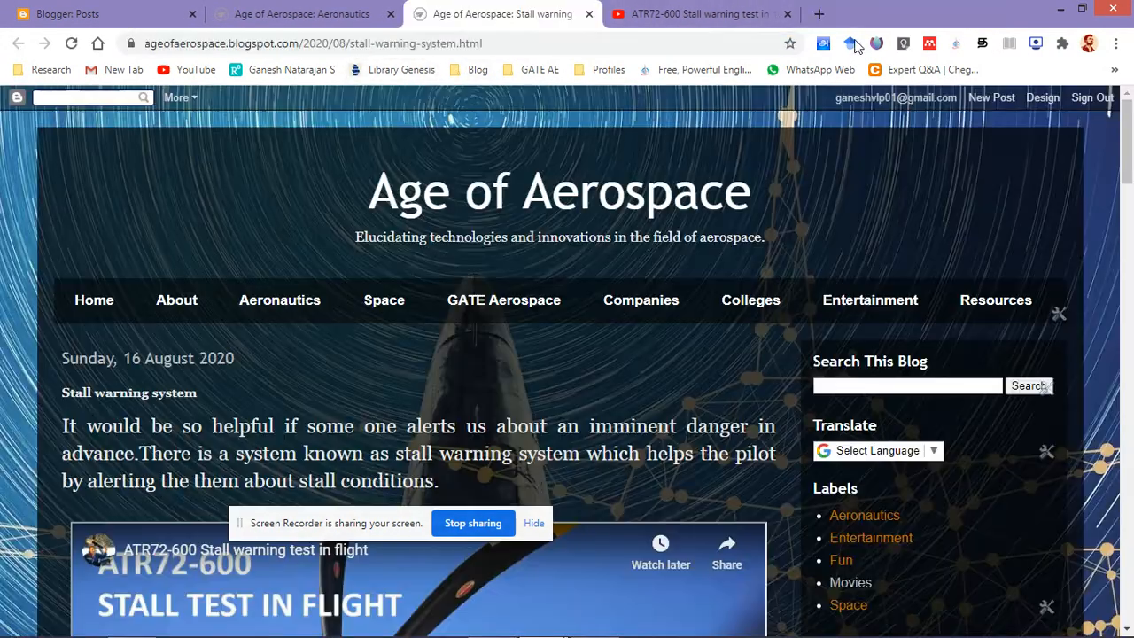
Load the bookmarked Age of Aerospace Facebook group in a new browser tab and refresh the page
left_click(832, 14)
left_click(472, 71)
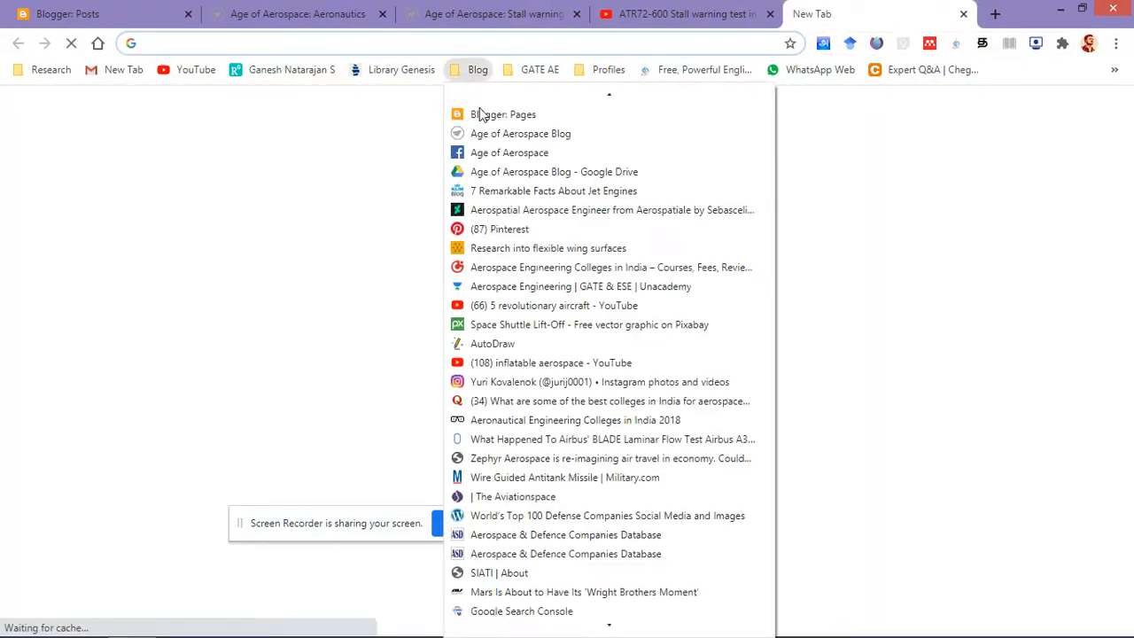
left_click(509, 159)
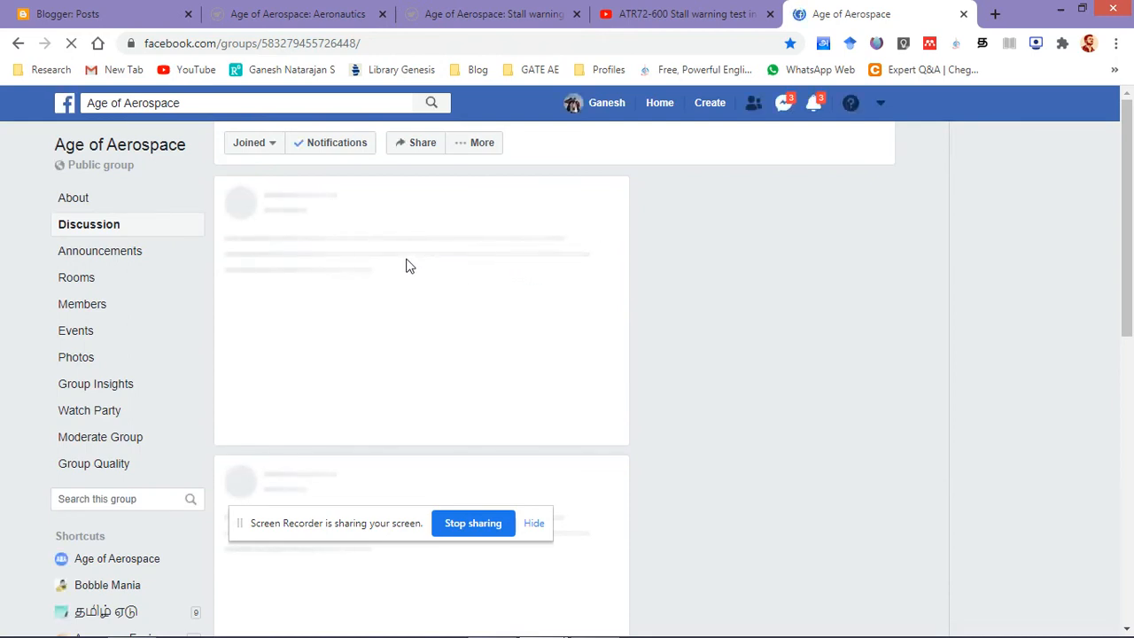
left_click_drag(372, 524, 510, 582)
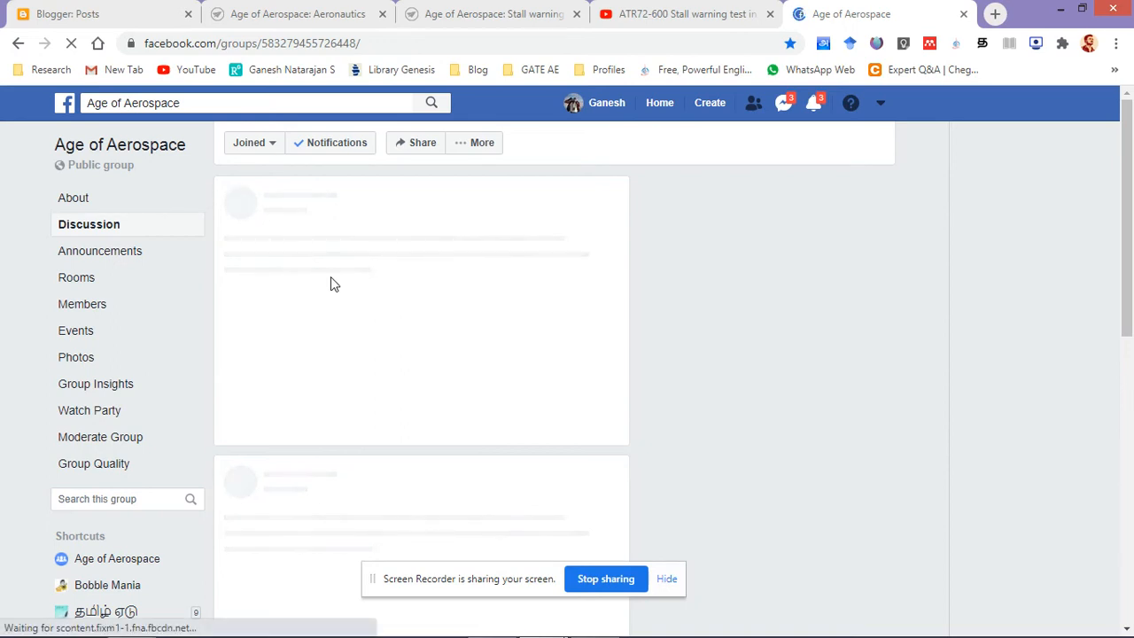
left_click(73, 48)
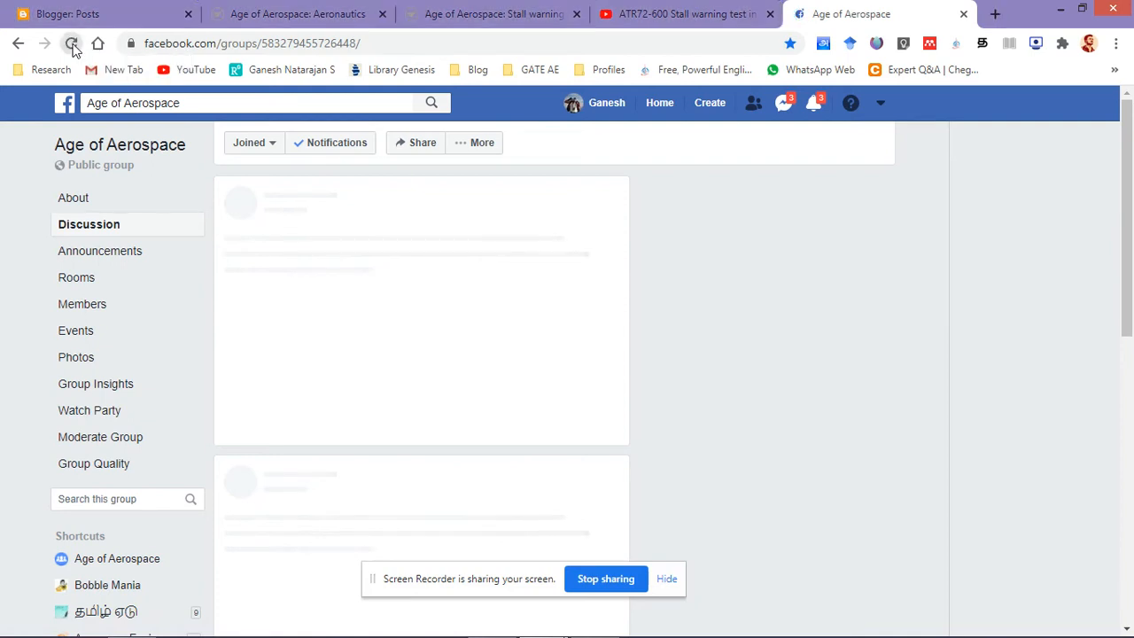
left_click(73, 48)
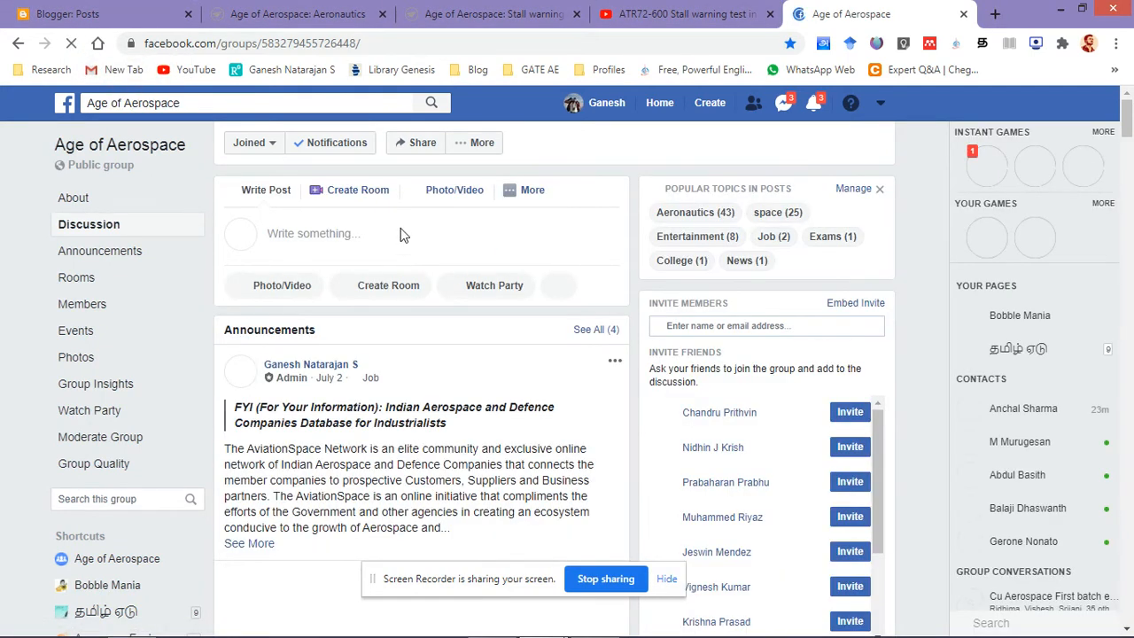
Copy the link address of the "Stall warning system" title on the blog's Aeronautics page
left_click(282, 14)
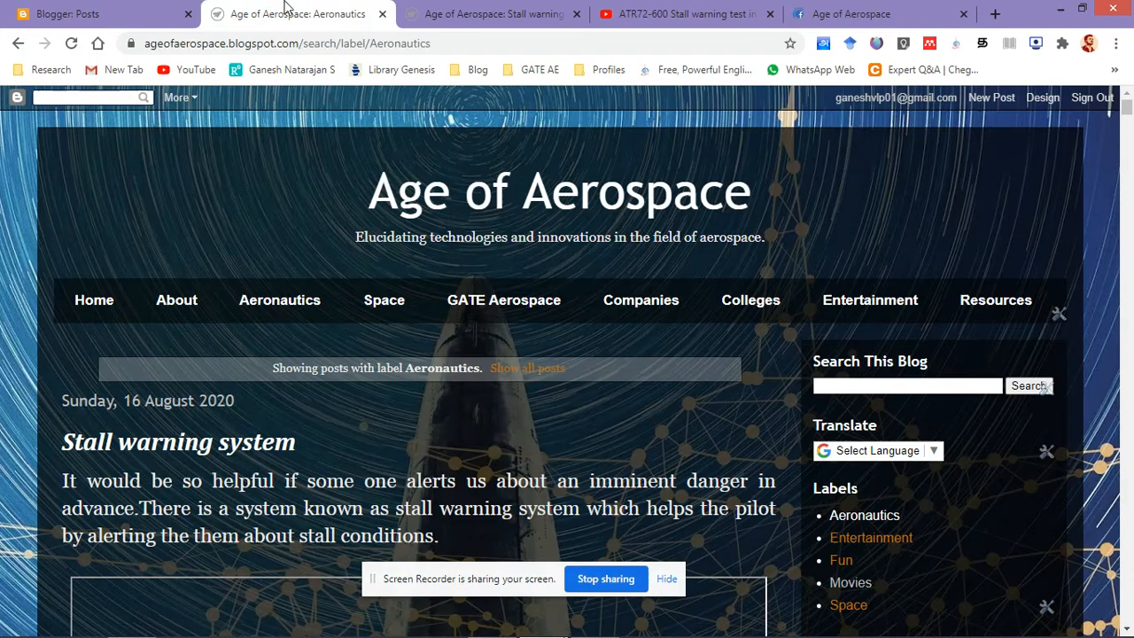
right_click(248, 440)
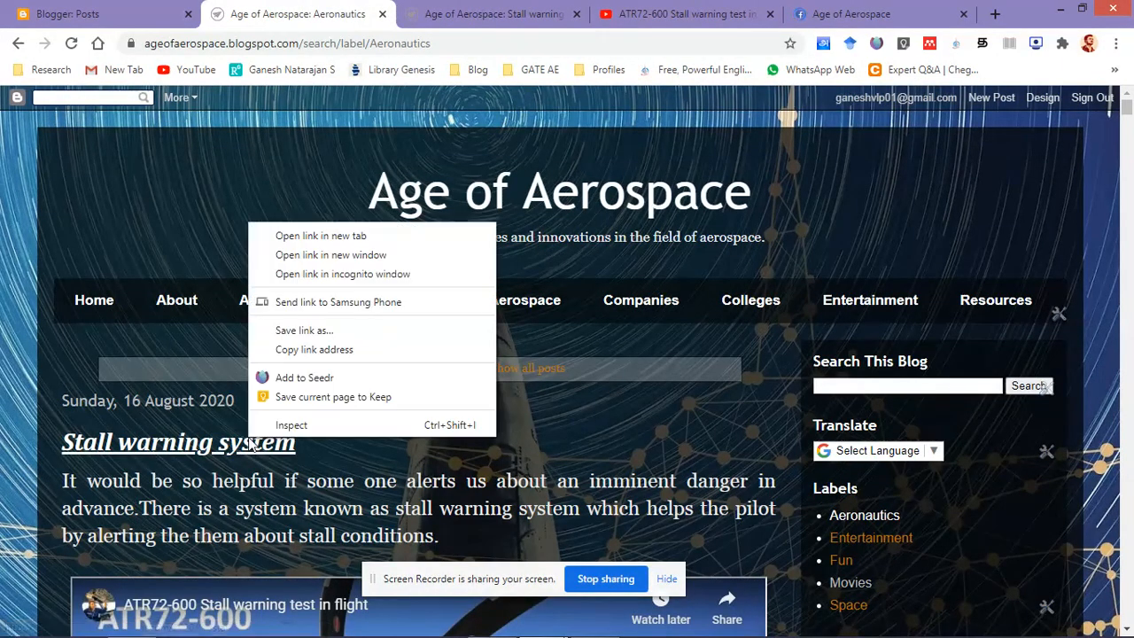
left_click(303, 350)
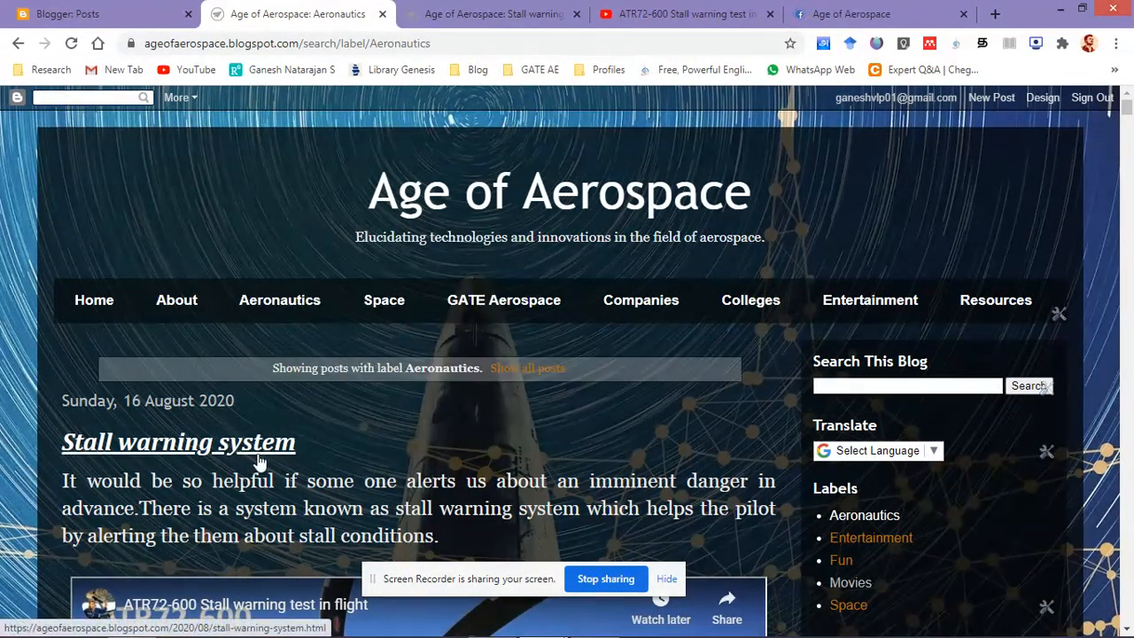
Start a new post in the Age of Aerospace Facebook group with the copied blog link and an empty line above it
left_click(886, 11)
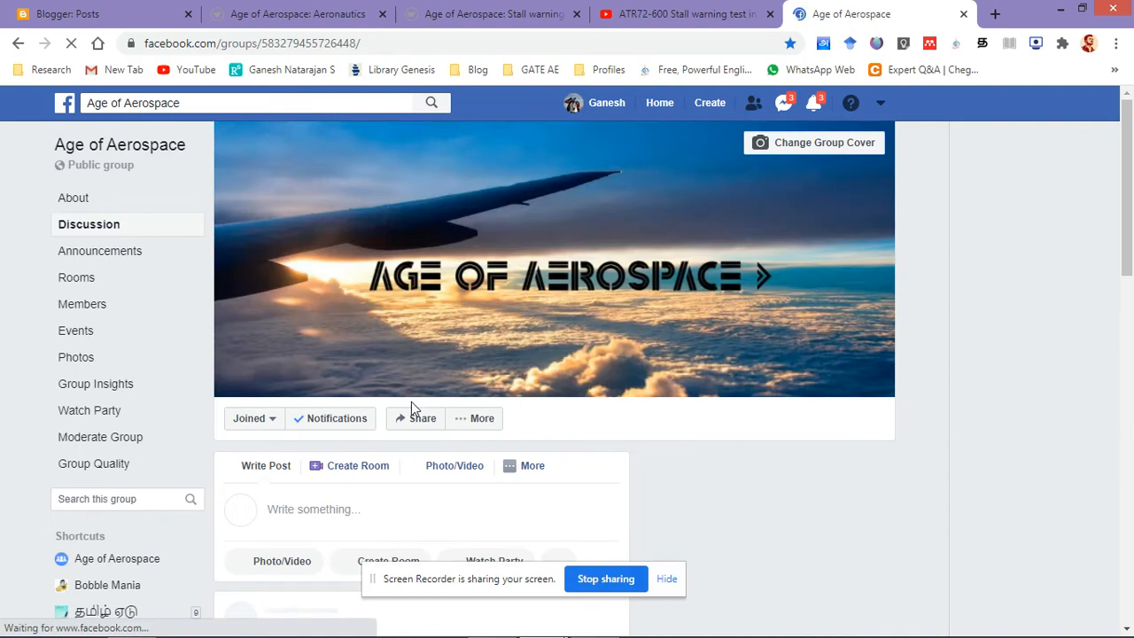
scroll(411, 374, "down", 5)
scroll(393, 292, "up", 3)
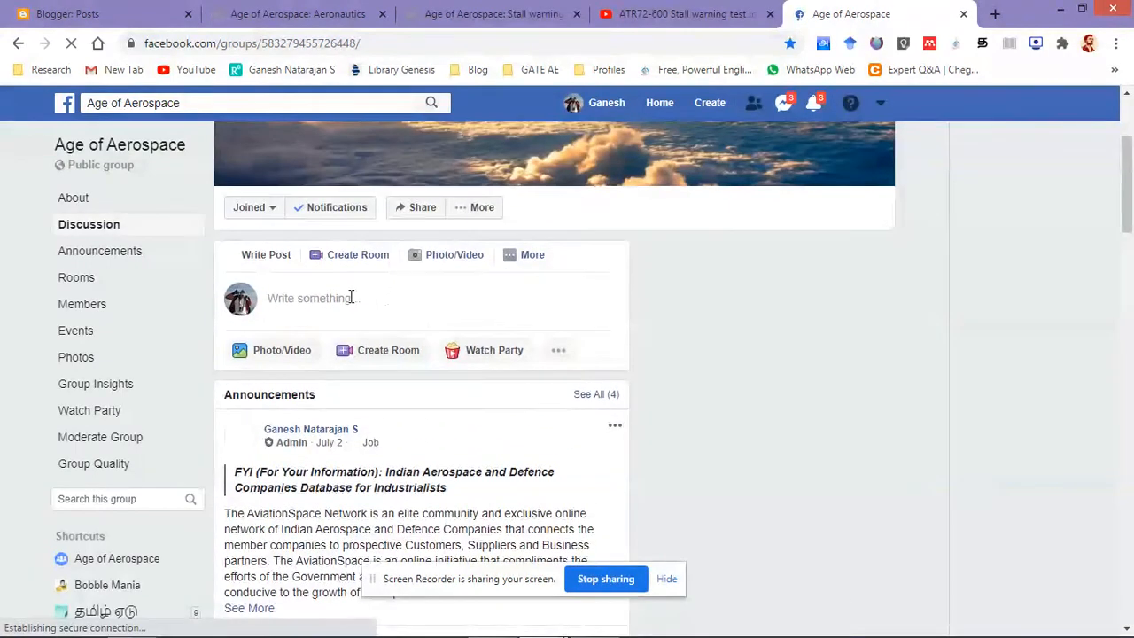
left_click(372, 297)
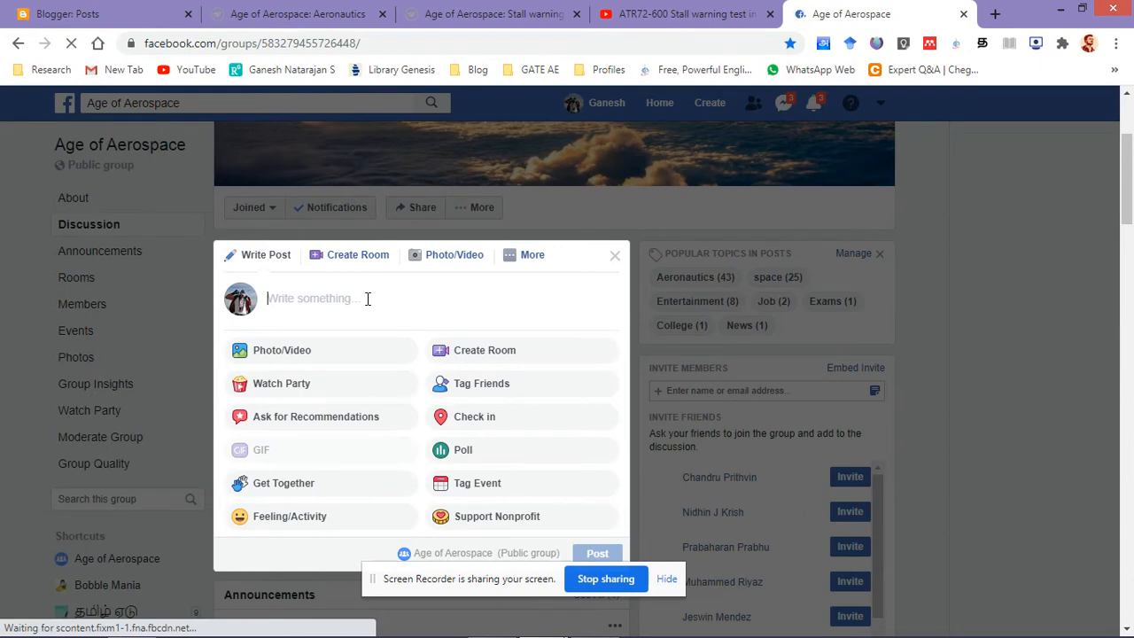
key("ctrl+v")
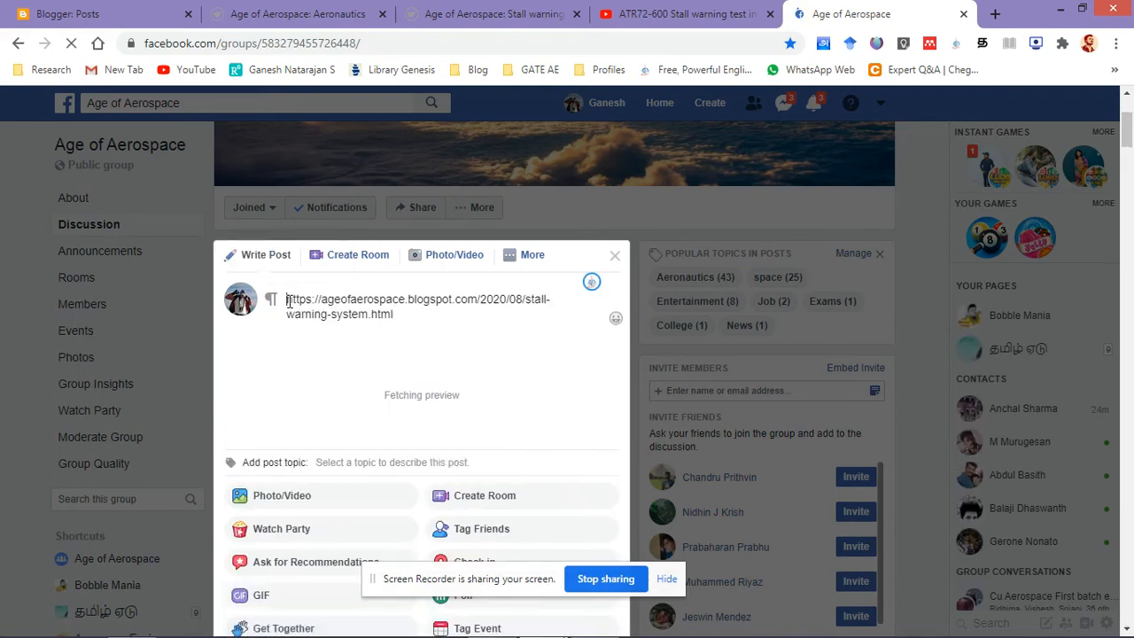
key("Return")
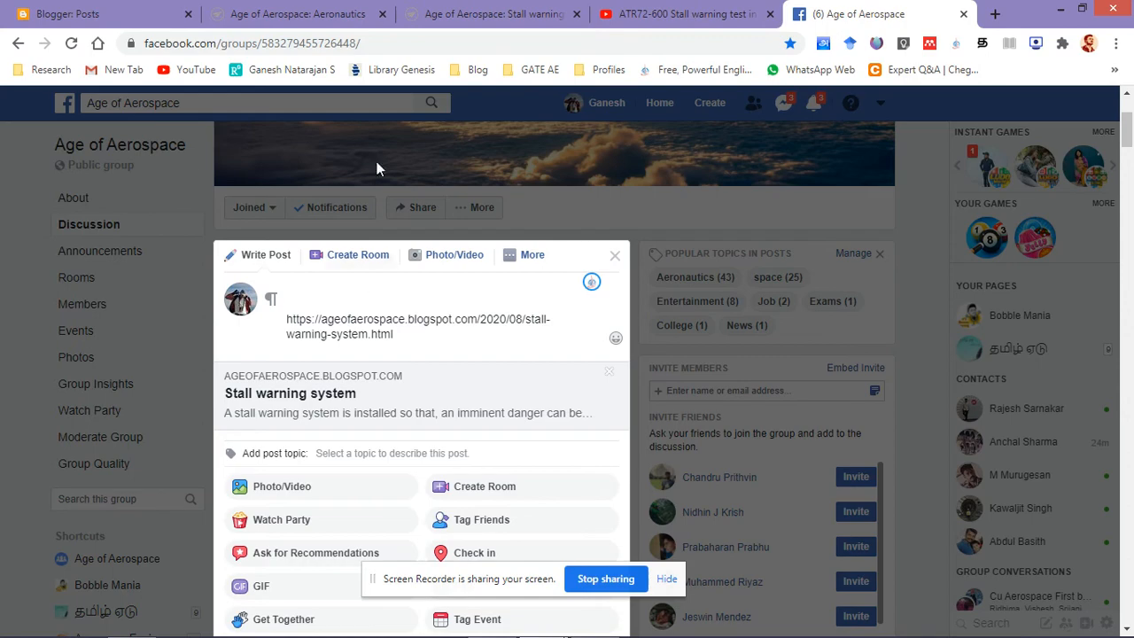
Copy the introductory paragraph of the "Stall warning system" blog post and paste it above the link in the Facebook post
left_click(310, 11)
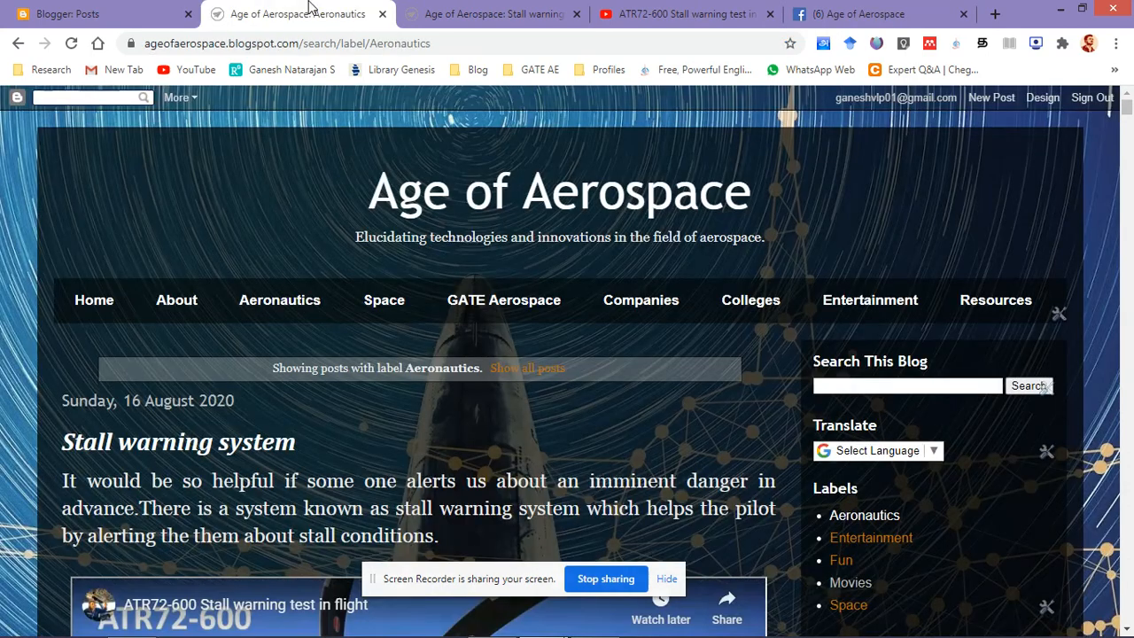
left_click(456, 12)
left_click_drag(67, 426, 472, 484)
right_click(403, 434)
left_click(450, 447)
left_click(855, 13)
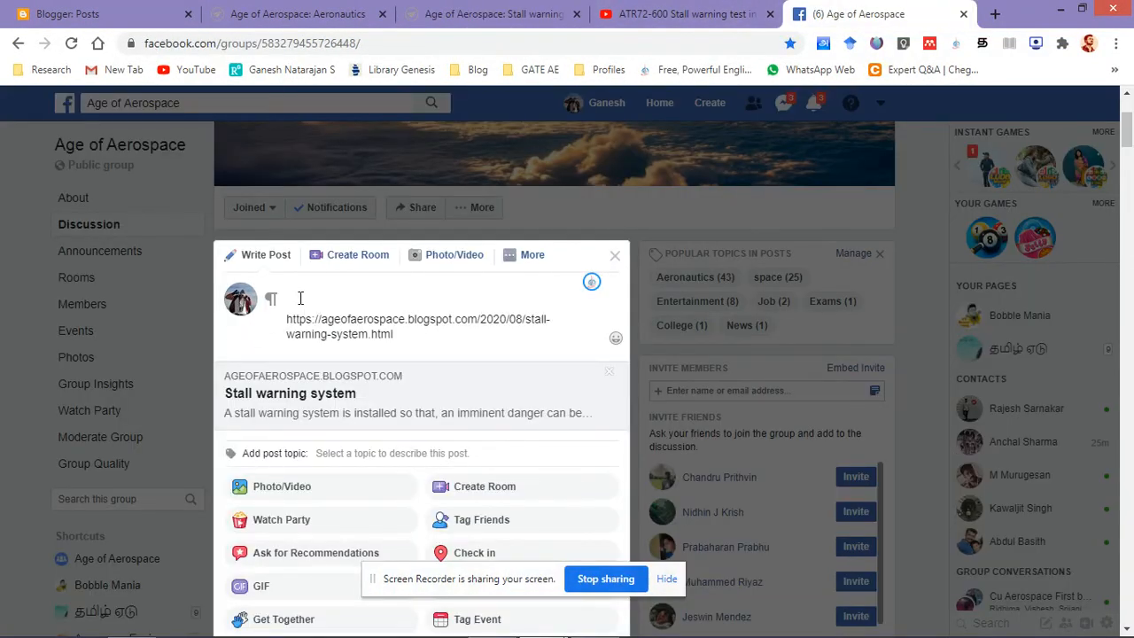
key("ctrl+v")
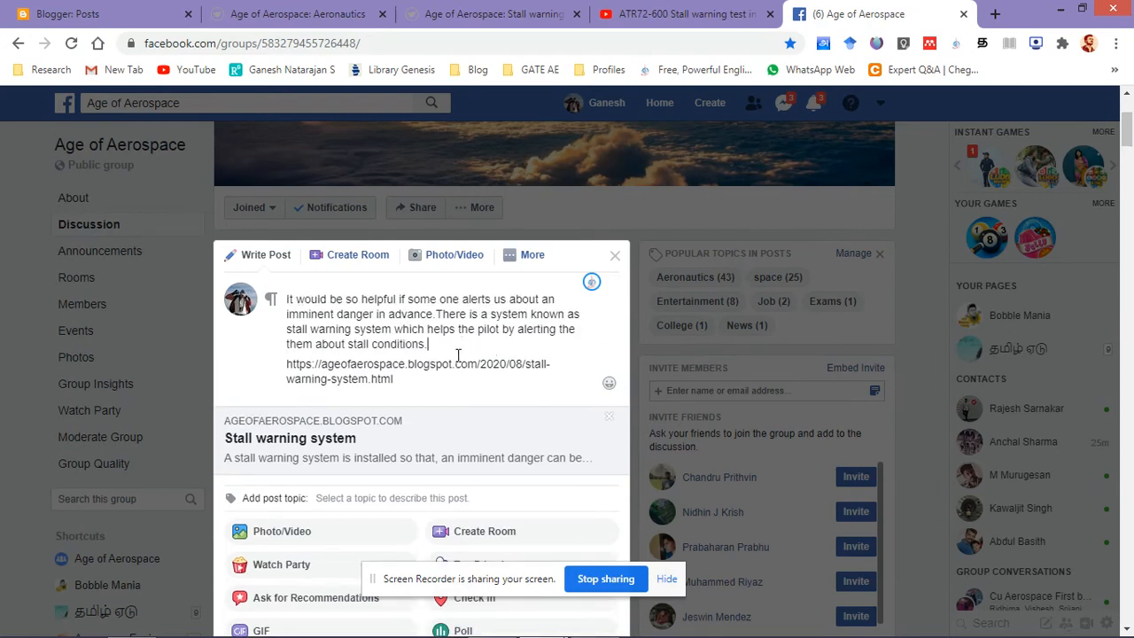
Assign the topic Aeronautics to the Facebook post and publish it to the group
left_click(453, 501)
type("ae")
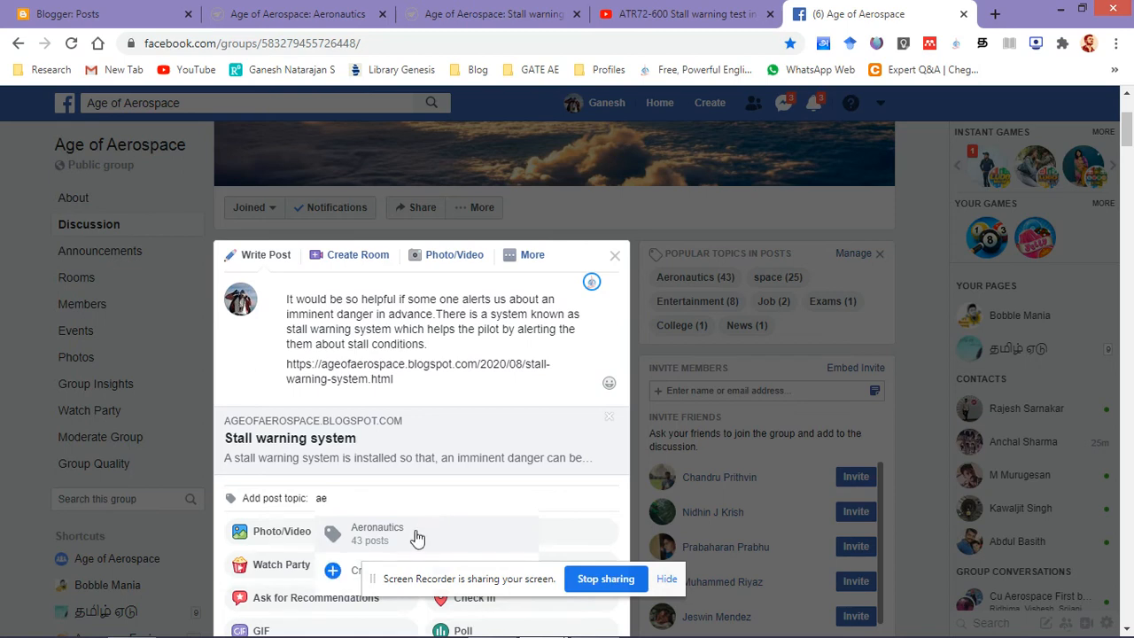
left_click(418, 536)
scroll(465, 481, "down", 2)
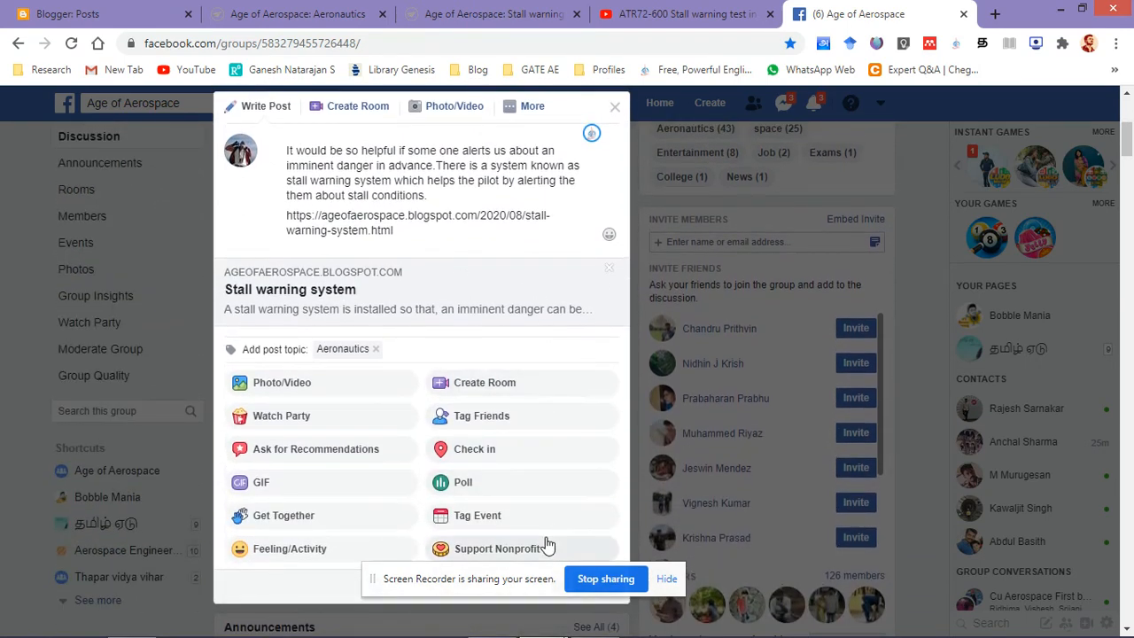
scroll(547, 543, "down", 3)
left_click(597, 342)
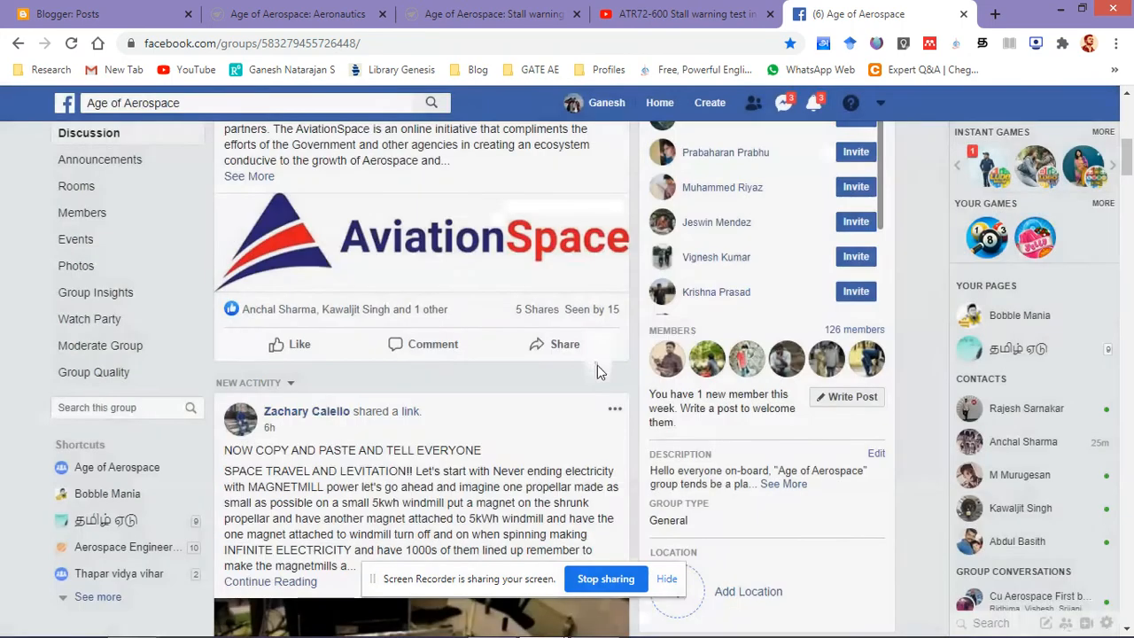
Check the shared post's text, picture and link preview in the group's discussion feed
scroll(567, 375, "down", 3)
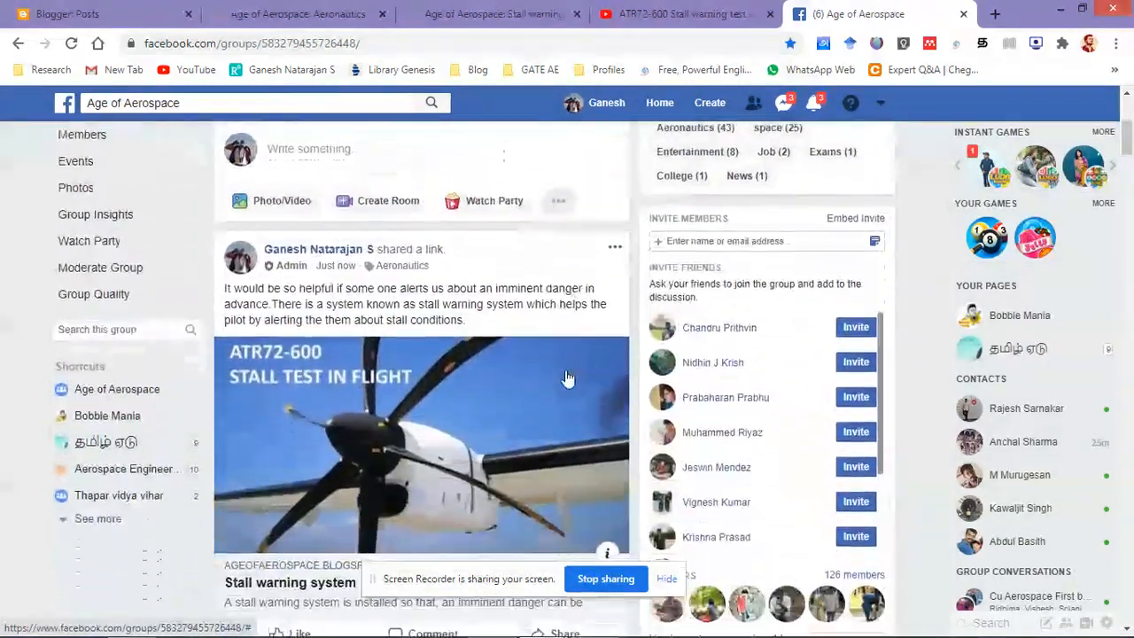
scroll(451, 363, "down", 1)
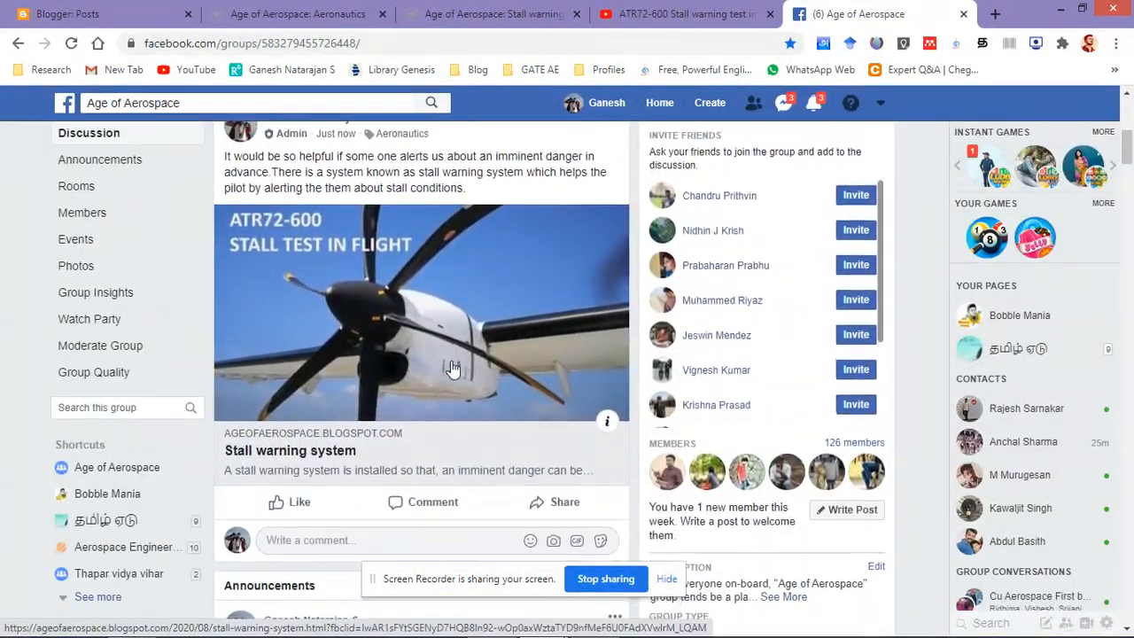
scroll(443, 356, "up", 2)
scroll(441, 355, "down", 1)
scroll(288, 483, "down", 1)
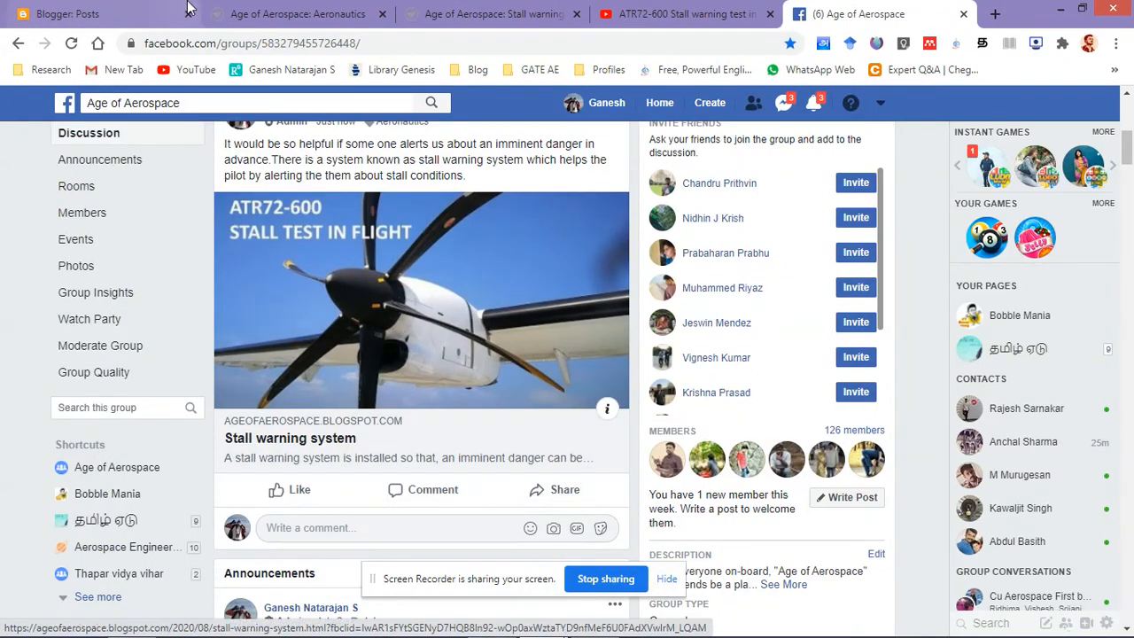
Open the "Stall warning system" post in the Blogger editor and show its Search Description
left_click(135, 10)
left_click(506, 269)
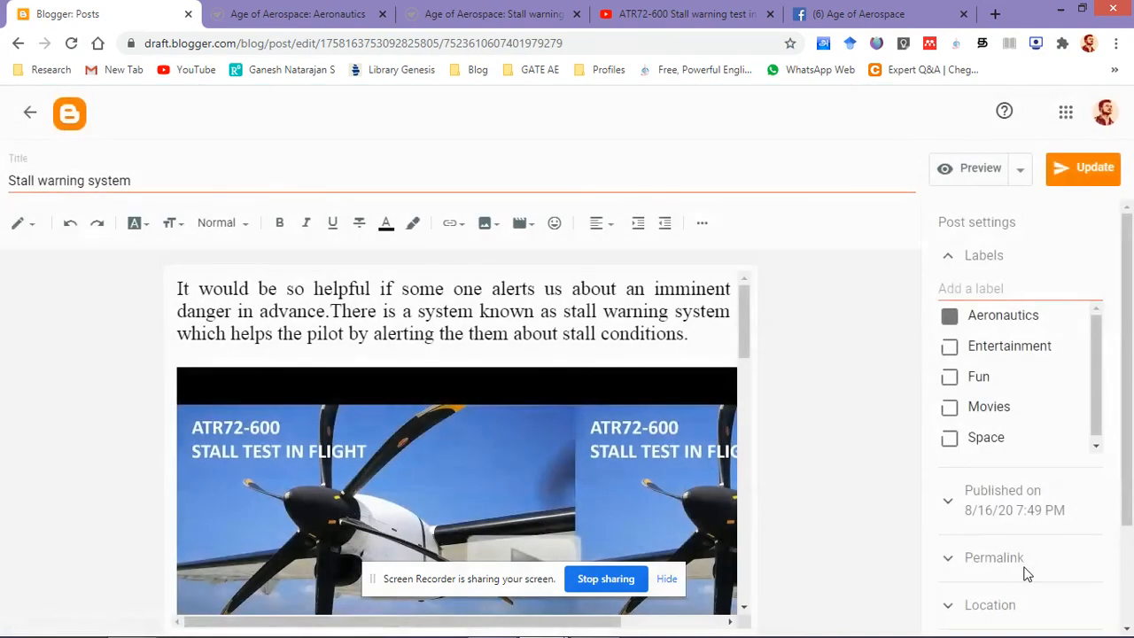
scroll(1023, 572, "down", 2)
left_click(958, 524)
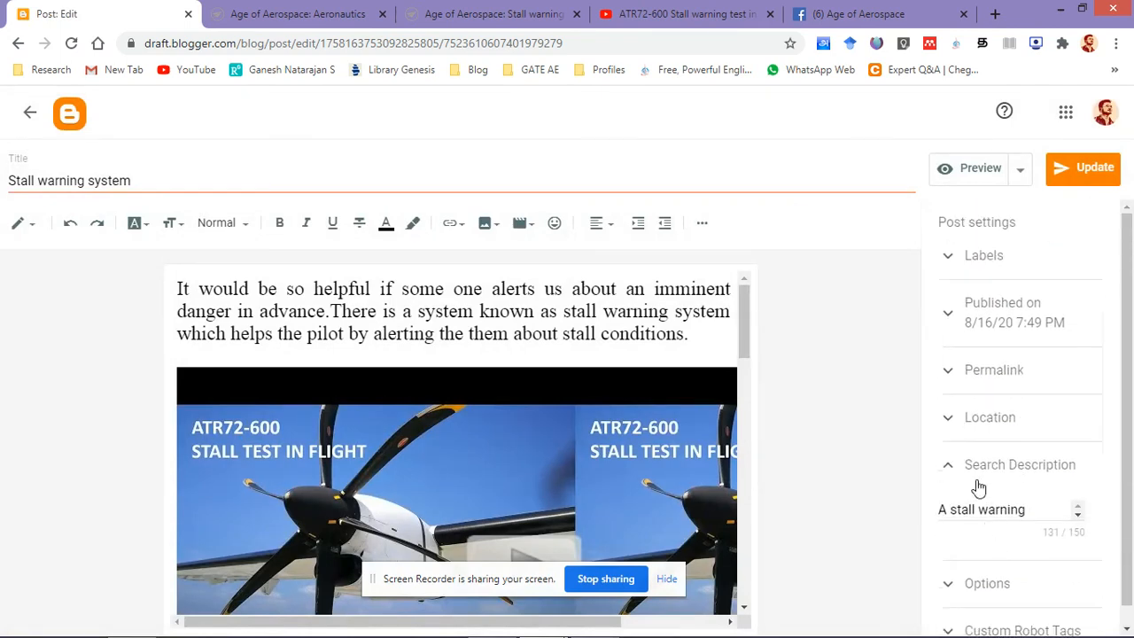
Go back to the Facebook group and review the description and introductory text of the shared post
left_click(844, 12)
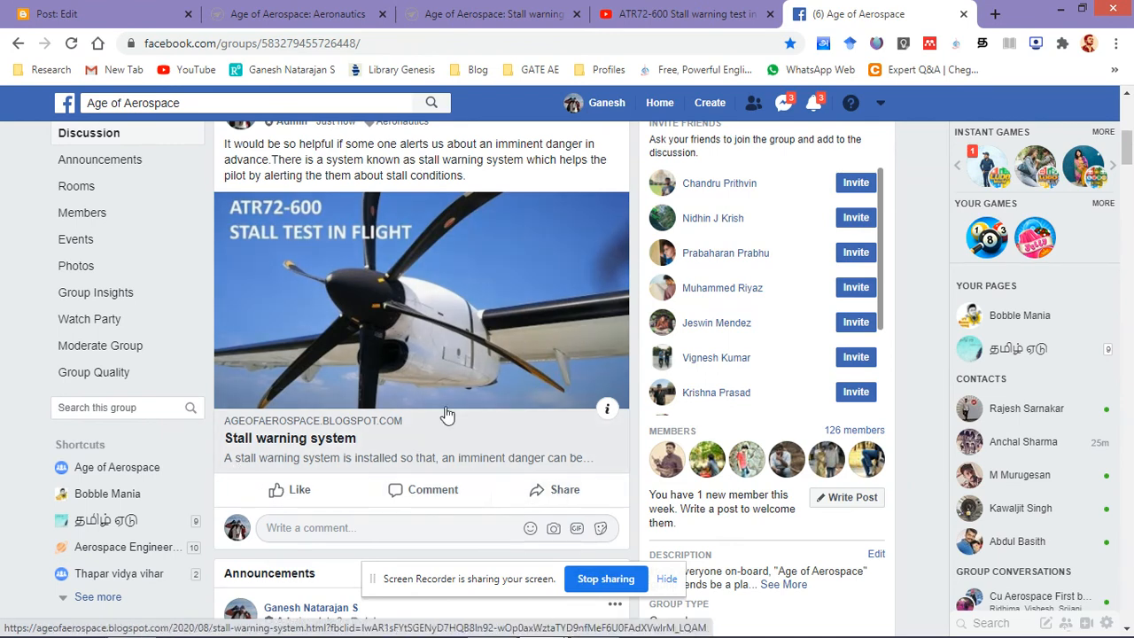
scroll(452, 390, "up", 3)
scroll(467, 375, "up", 1)
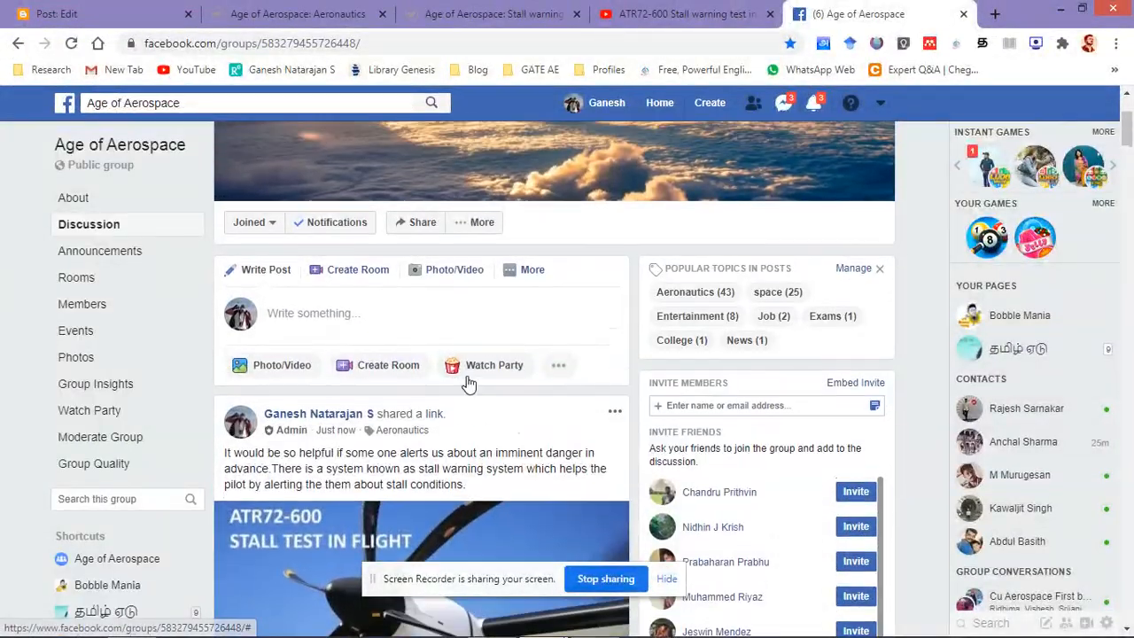